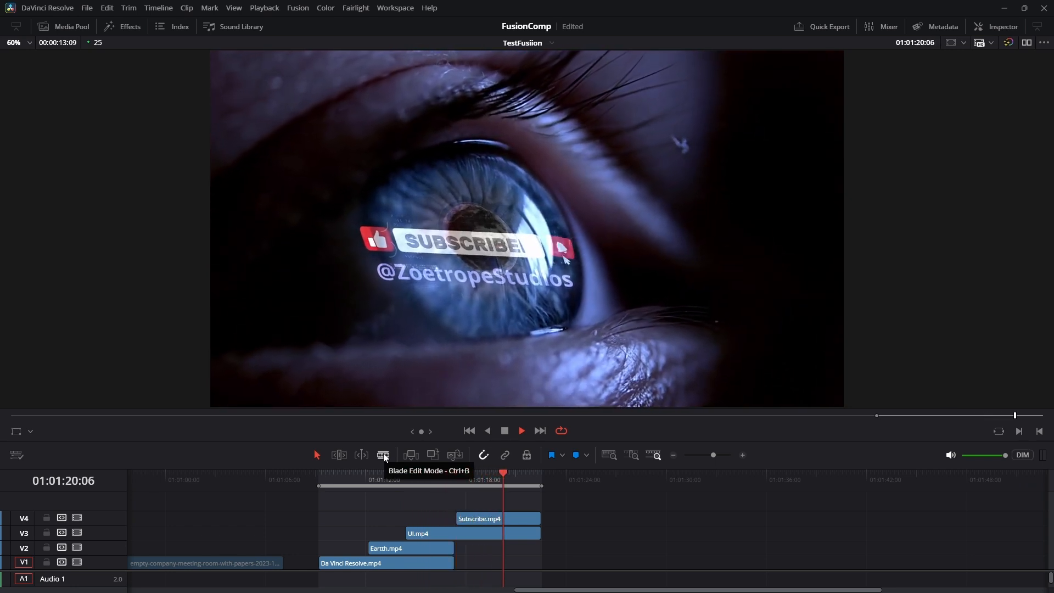
- Add the human-close-up-eye-blinking clip to track V1 after the existing timeline clips and delete its linked audio
{"action": "key", "text": "space"}
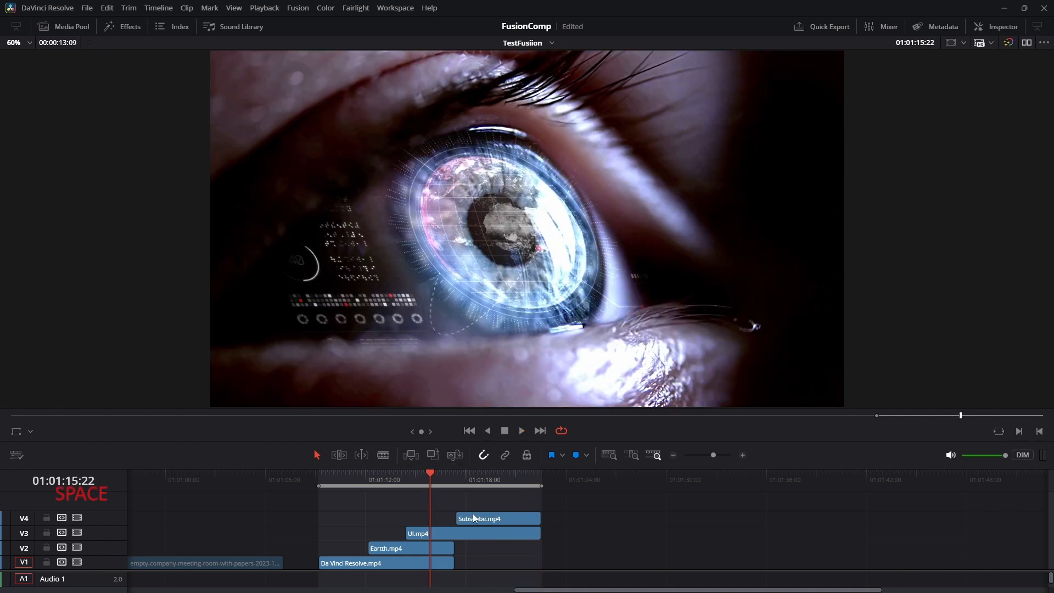
{"action": "scroll", "coordinate": [449, 526], "scroll_direction": "down", "scroll_amount": 4, "text": "alt"}
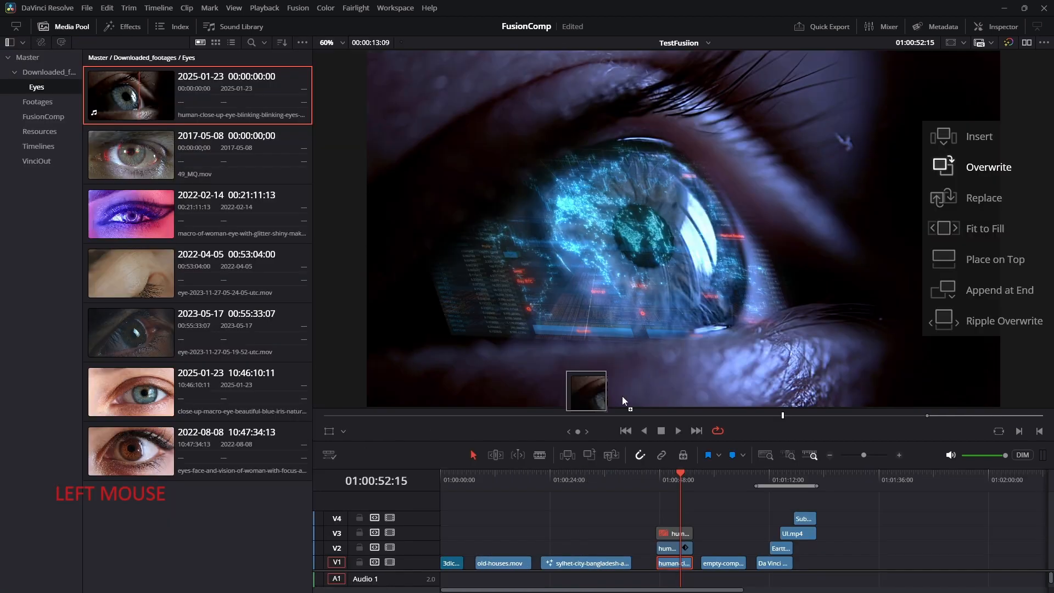
{"action": "left_click_drag", "start_coordinate": [817, 547], "coordinate": [869, 529]}
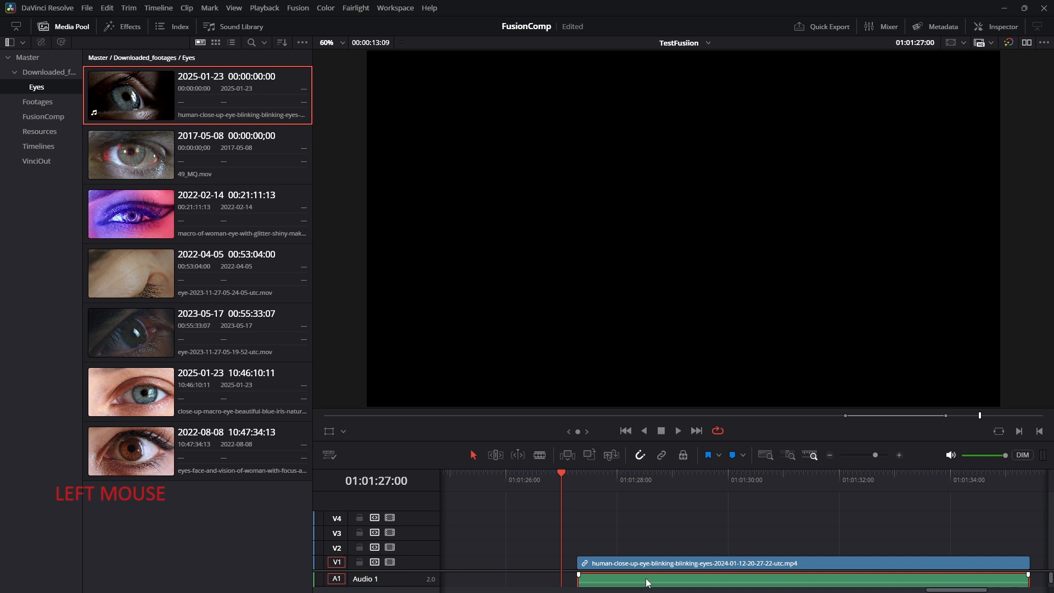
{"action": "key", "text": "BackSpace"}
{"action": "left_click_drag", "start_coordinate": [624, 566], "coordinate": [609, 565]}
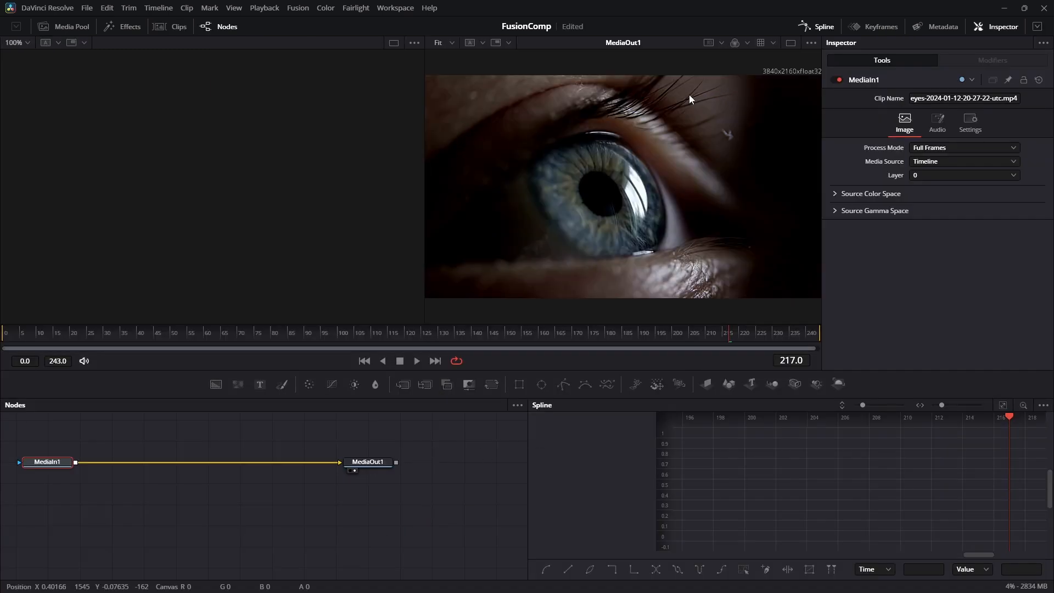
- Show the page navigation bar from the Edit page and open the blinking-eye clip on the Fusion page
{"action": "key", "text": "shift+4"}
{"action": "key", "text": "ctrl+5"}
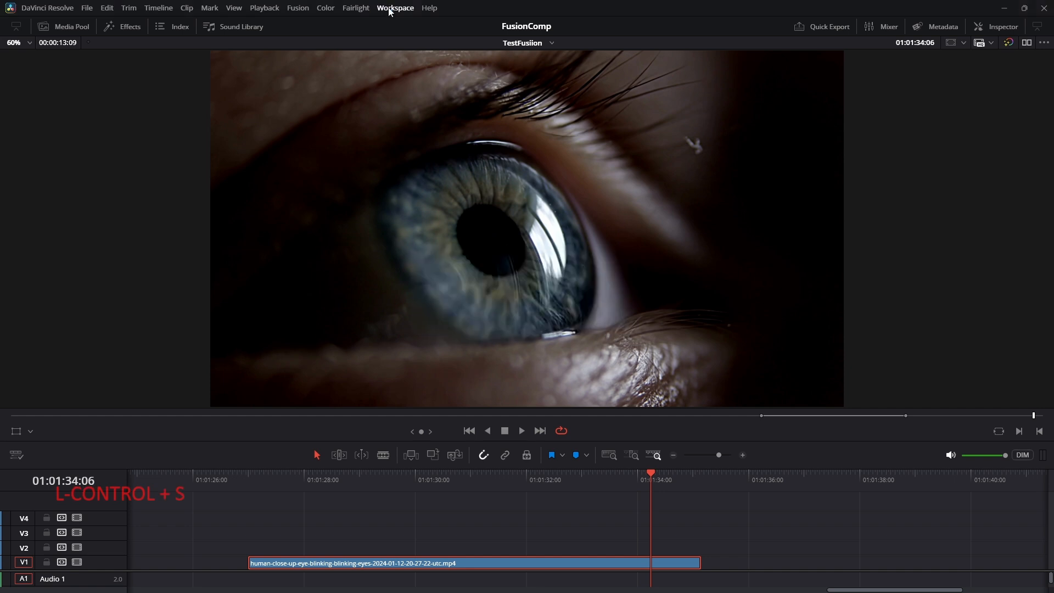
{"action": "left_click", "coordinate": [393, 8]}
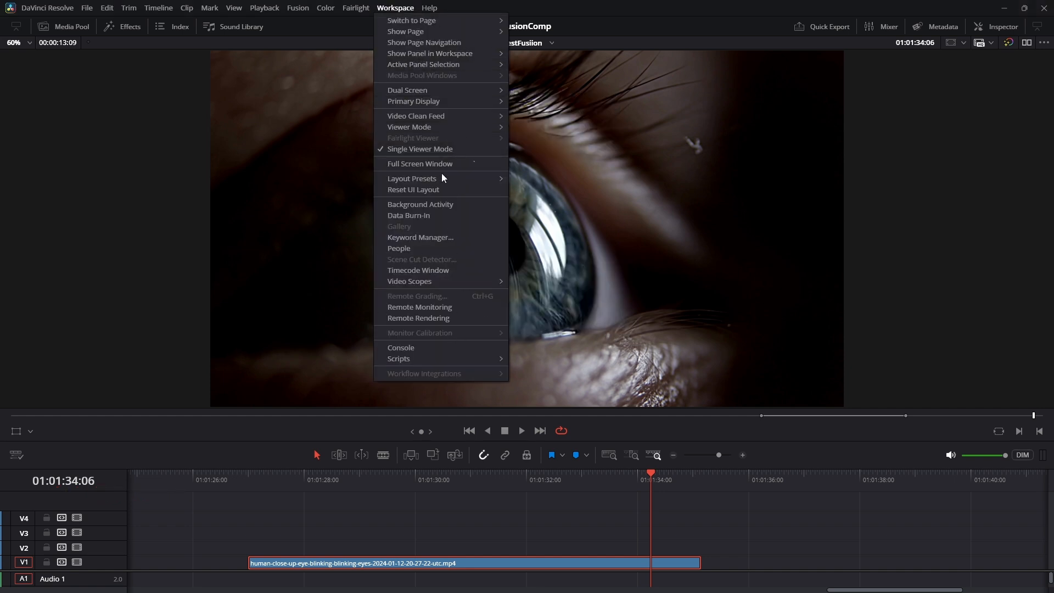
{"action": "left_click", "coordinate": [412, 44]}
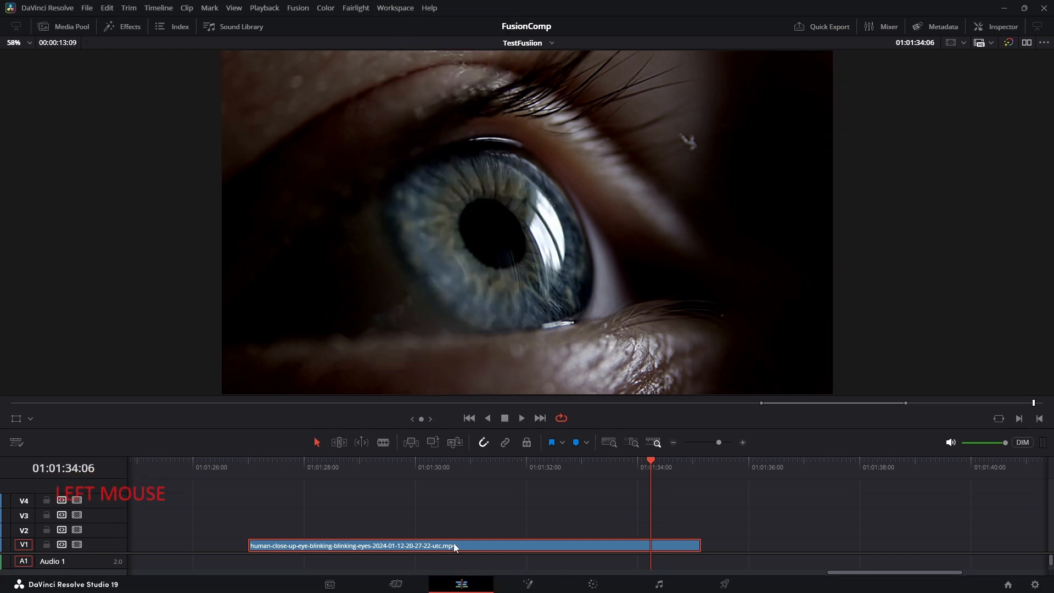
{"action": "left_click", "coordinate": [534, 584]}
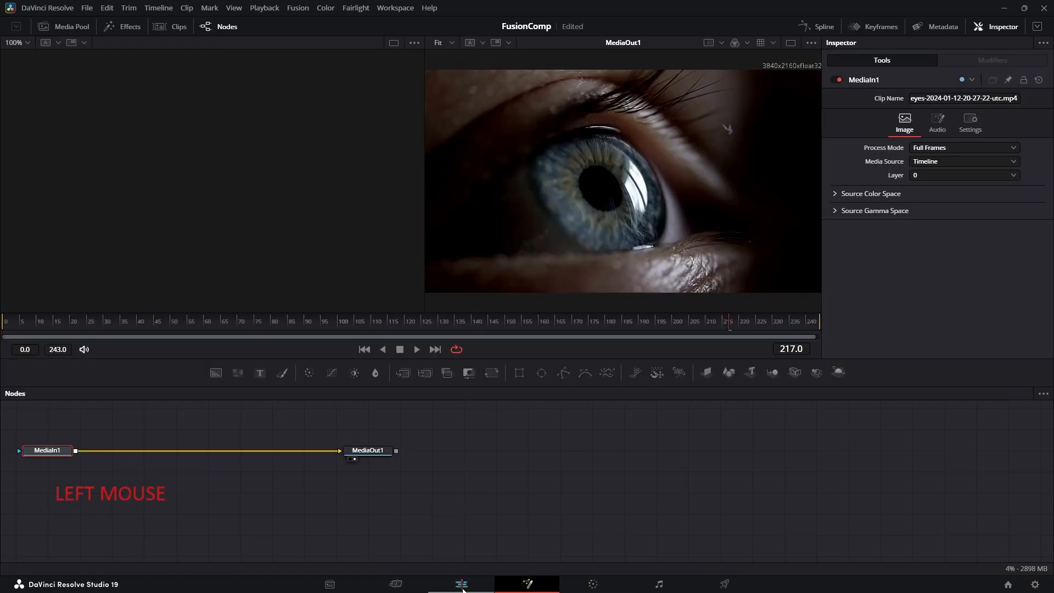
- Return to the Edit page, reopen the selected eye clip in Fusion, and hide the page navigation bar
{"action": "left_click", "coordinate": [462, 586]}
{"action": "left_click", "coordinate": [500, 542]}
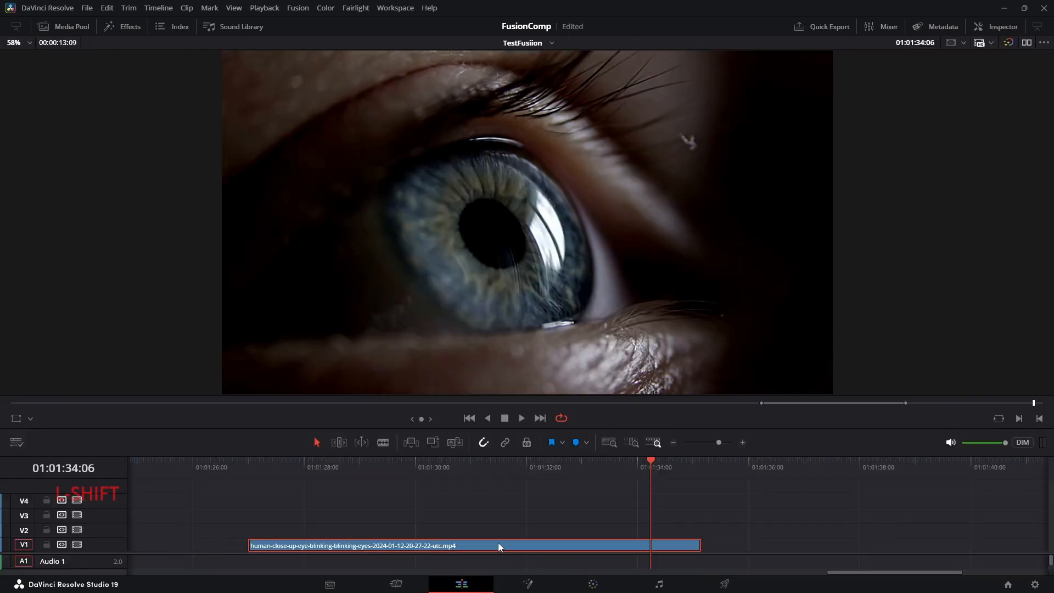
{"action": "key", "text": "shift+5"}
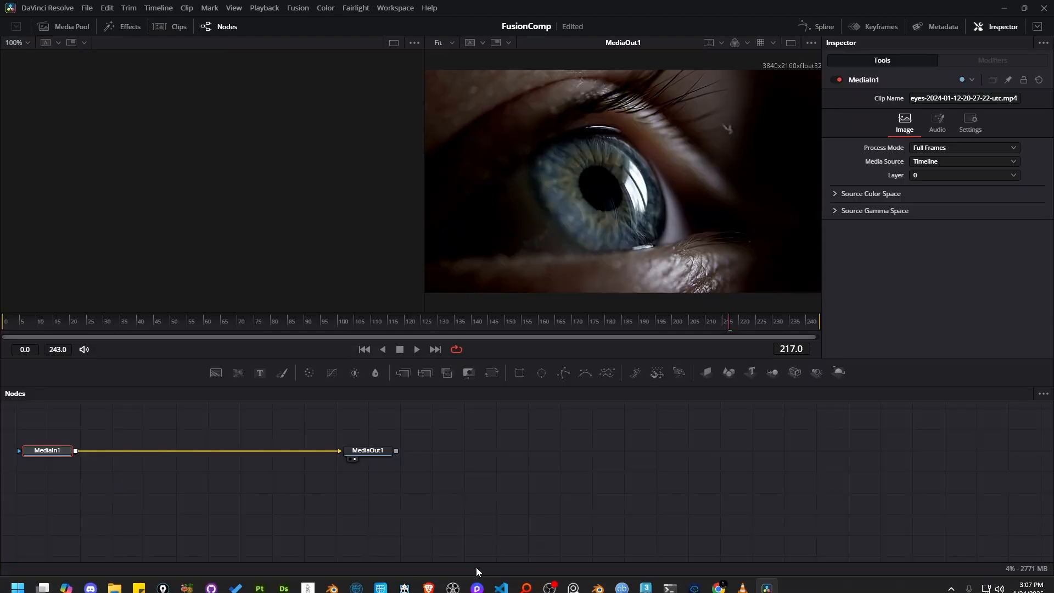
{"action": "left_click", "coordinate": [405, 9]}
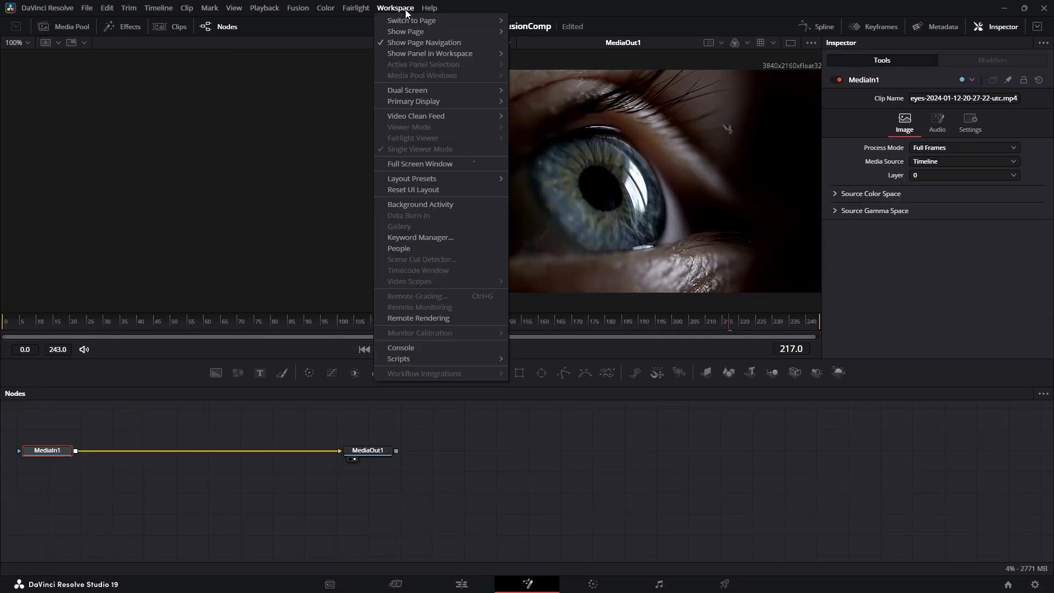
{"action": "left_click", "coordinate": [436, 45]}
- Add an unconnected Tracker node to the eye clip's Fusion composition at frame 0
{"action": "left_click_drag", "start_coordinate": [345, 485], "coordinate": [185, 485]}
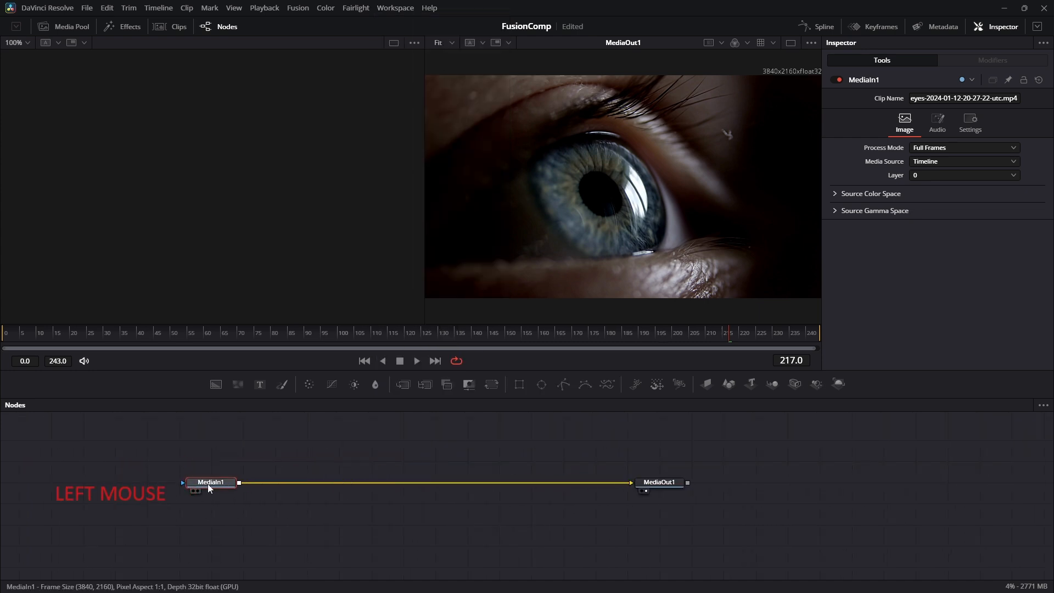
{"action": "scroll", "coordinate": [596, 219], "scroll_direction": "up", "scroll_amount": 3}
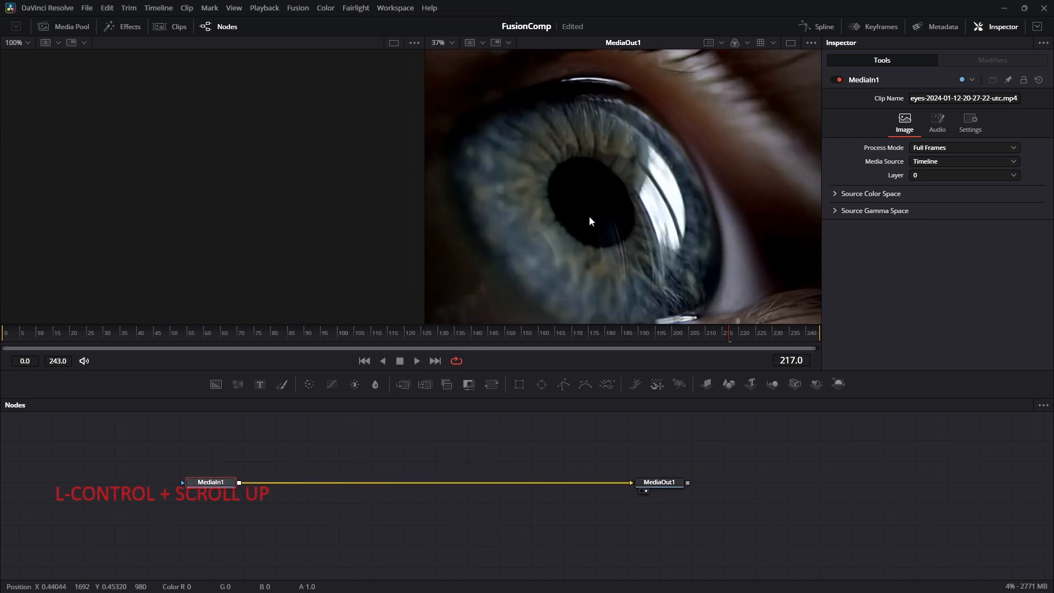
{"action": "key", "text": "ctrl+space"}
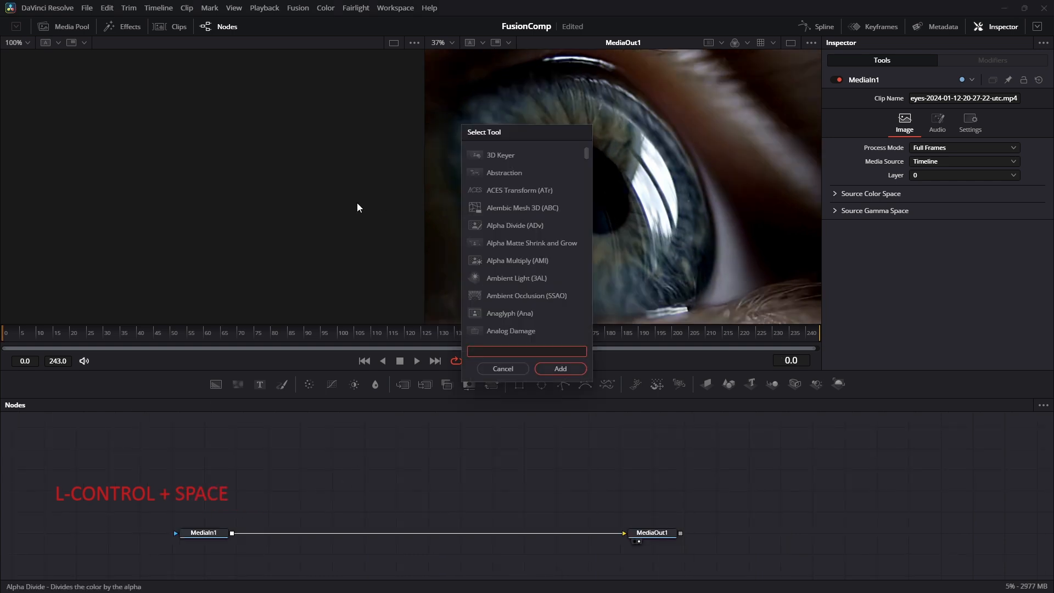
{"action": "type", "text": "trac"}
{"action": "left_click", "coordinate": [506, 225]}
{"action": "left_click", "coordinate": [560, 368]}
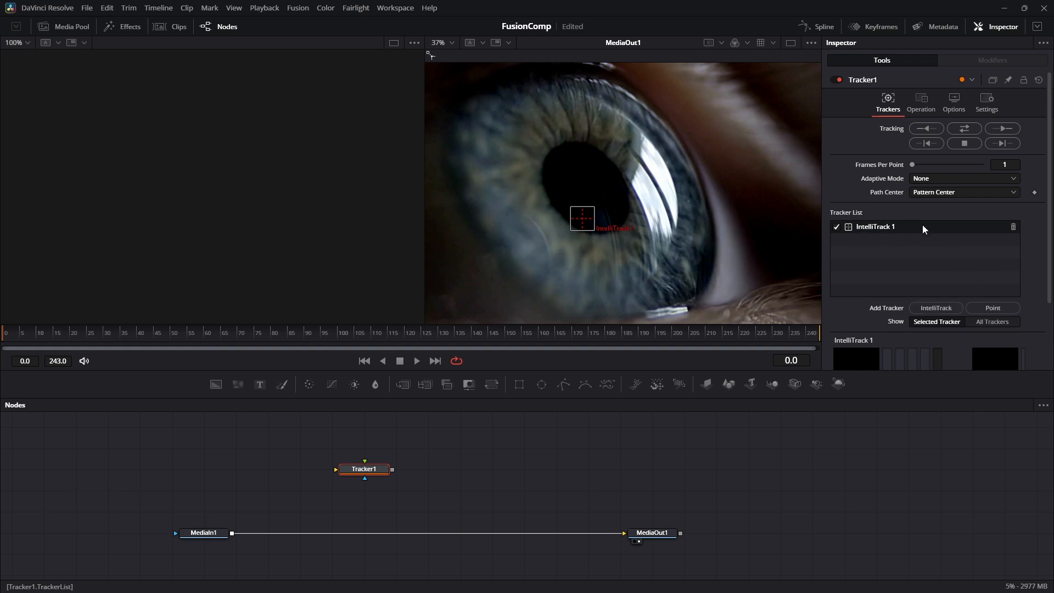
- Replace the IntelliTrack 1 tracker with a Point tracker and position its pattern box on the iris just below the pupil
{"action": "left_click", "coordinate": [994, 310]}
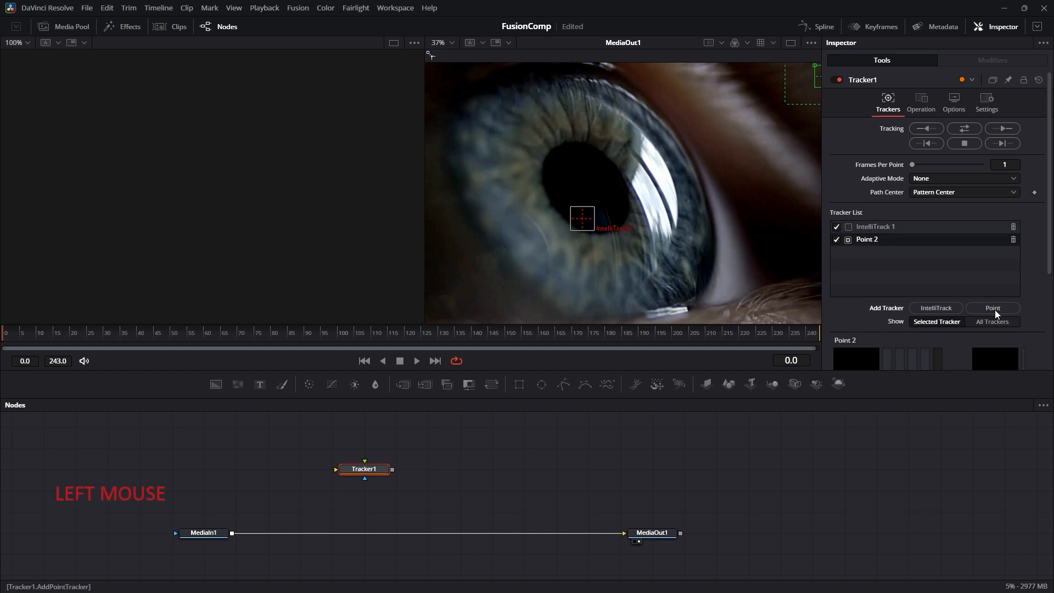
{"action": "left_click", "coordinate": [1011, 227]}
{"action": "left_click_drag", "start_coordinate": [712, 122], "coordinate": [680, 150]}
{"action": "left_click_drag", "start_coordinate": [785, 94], "coordinate": [545, 275]}
{"action": "scroll", "coordinate": [554, 279], "scroll_direction": "up", "scroll_amount": 6}
- Connect MediaIn1's output to the Tracker1 input and display Tracker1 in the empty viewer
{"action": "mouse_move", "coordinate": [369, 473]}
{"action": "left_mouse_down"}
{"action": "mouse_move", "coordinate": [400, 474]}
{"action": "mouse_move", "coordinate": [370, 471]}
{"action": "left_mouse_up"}
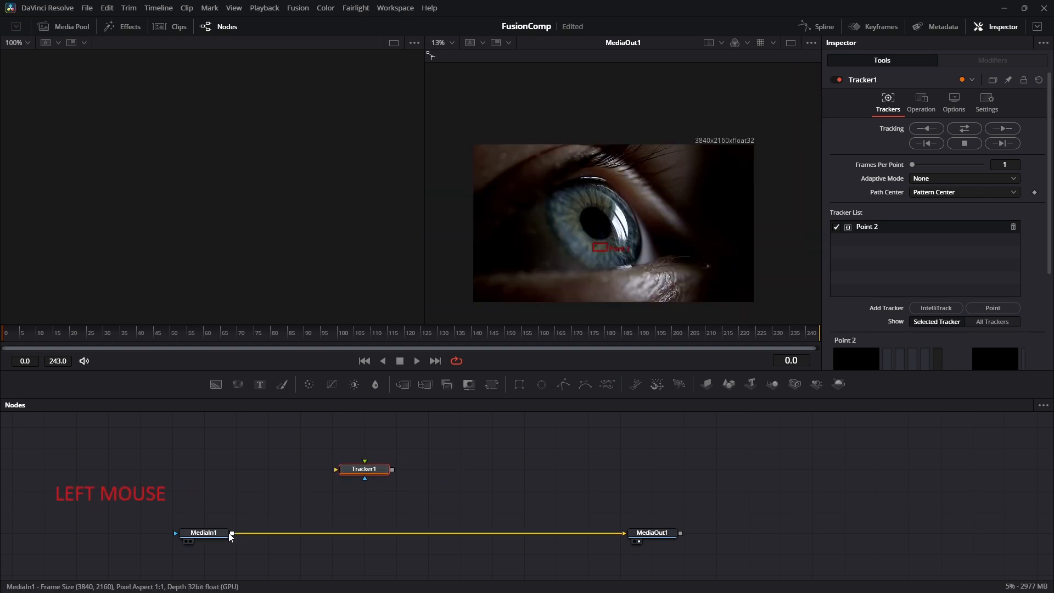
{"action": "left_click_drag", "start_coordinate": [334, 481], "coordinate": [336, 470]}
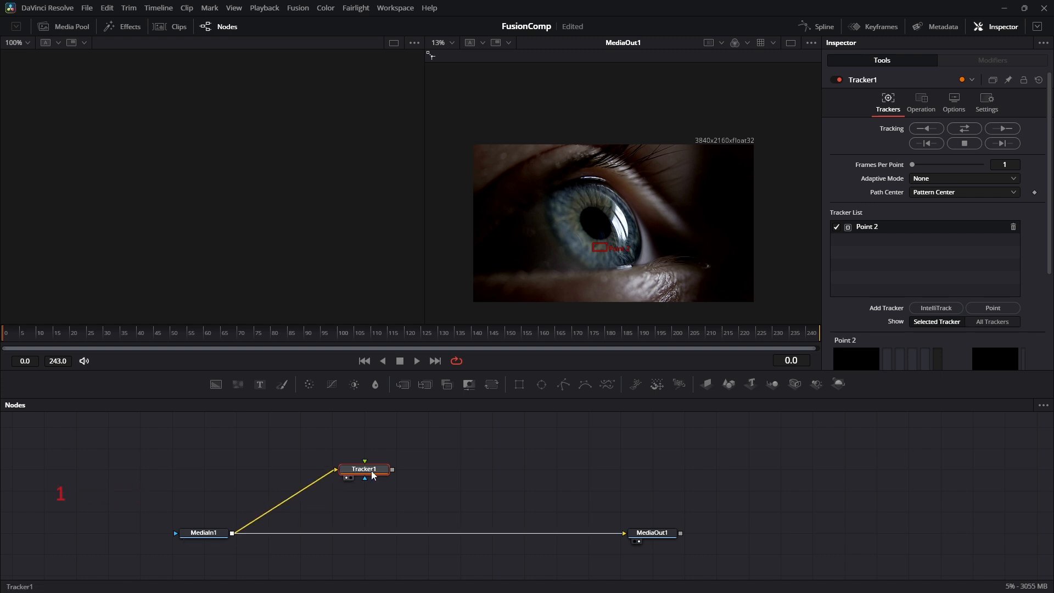
{"action": "key", "text": "1"}
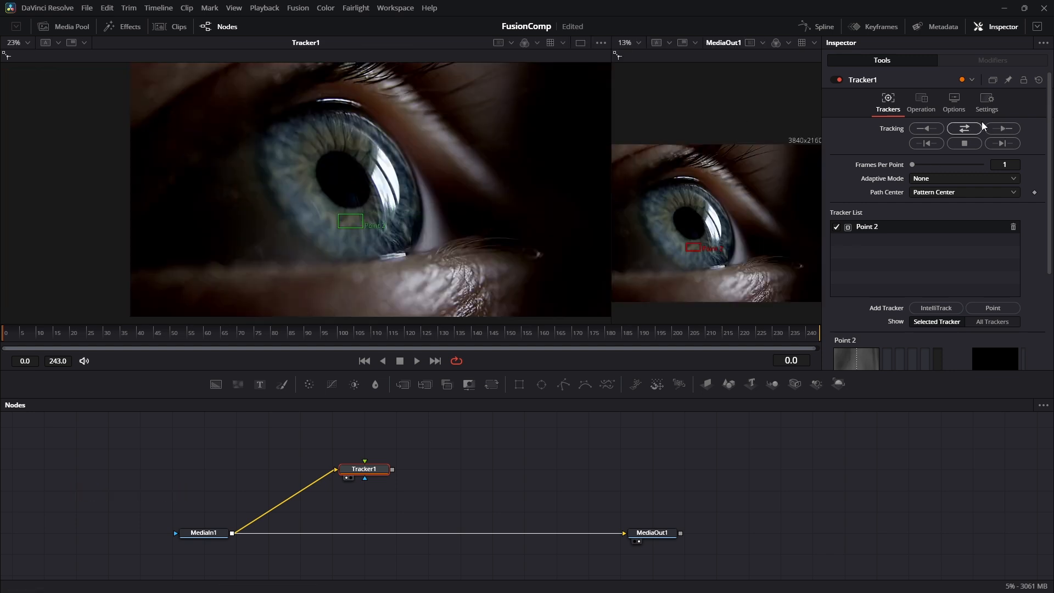
- Track the iris point forward from frame 0, stop just past frame 112, and inspect the tracked path before the blink
{"action": "left_click", "coordinate": [999, 128]}
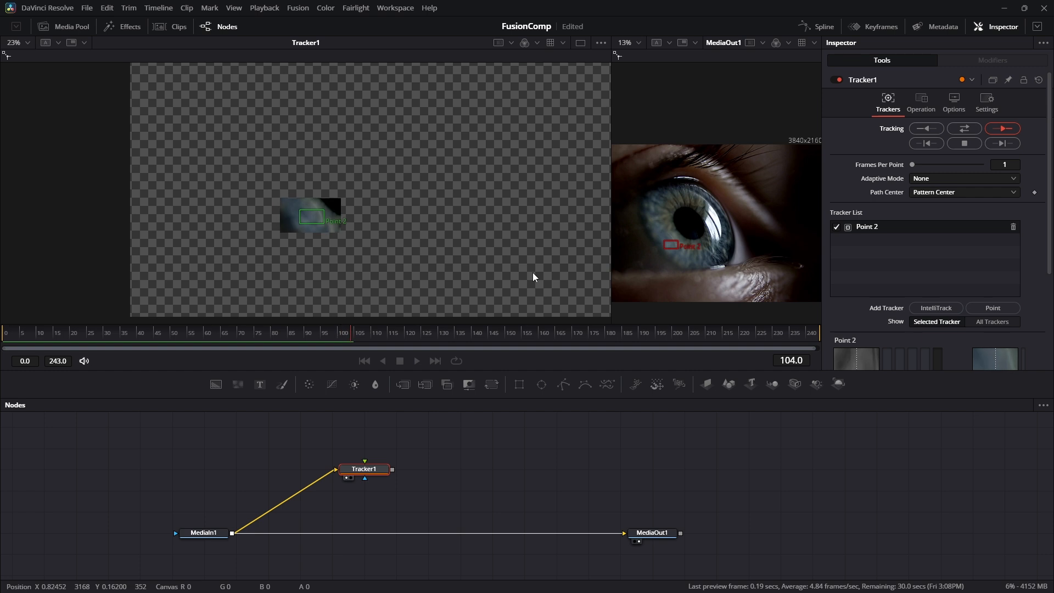
{"action": "left_click", "coordinate": [970, 150]}
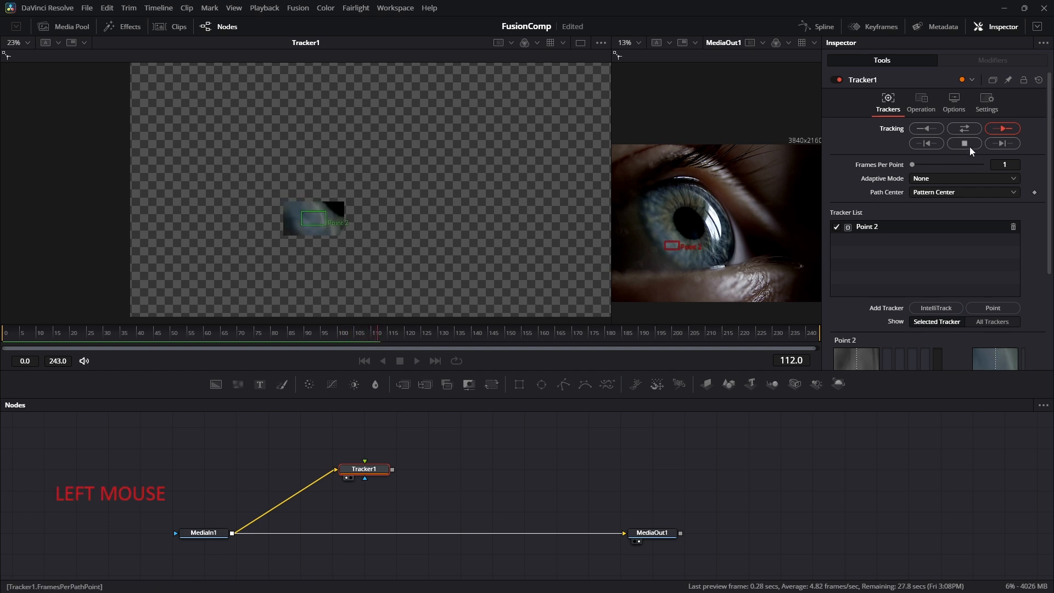
{"action": "left_click", "coordinate": [620, 328]}
{"action": "left_click_drag", "start_coordinate": [341, 338], "coordinate": [300, 343]}
{"action": "scroll", "coordinate": [369, 239], "scroll_direction": "up", "scroll_amount": 4}
{"action": "scroll", "coordinate": [344, 136], "scroll_direction": "down", "scroll_amount": 2}
{"action": "scroll", "coordinate": [344, 136], "scroll_direction": "down", "scroll_amount": 1}
{"action": "scroll", "coordinate": [253, 335], "scroll_direction": "up", "scroll_amount": 3}
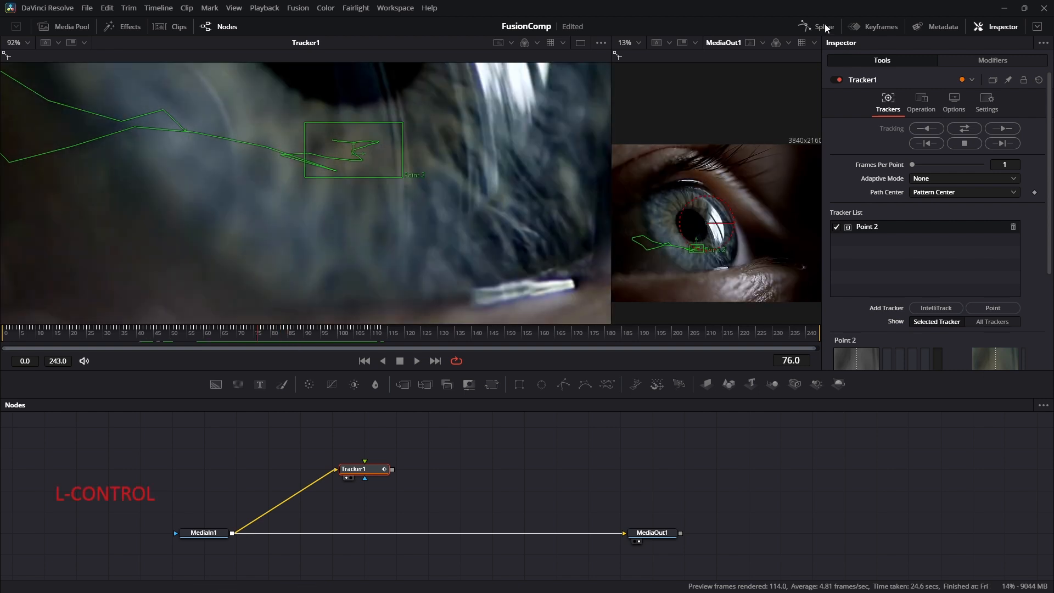
- Open the Spline editor, enable Tracker1's displacement curve, and fit the whole curve in view
{"action": "left_click", "coordinate": [825, 26]}
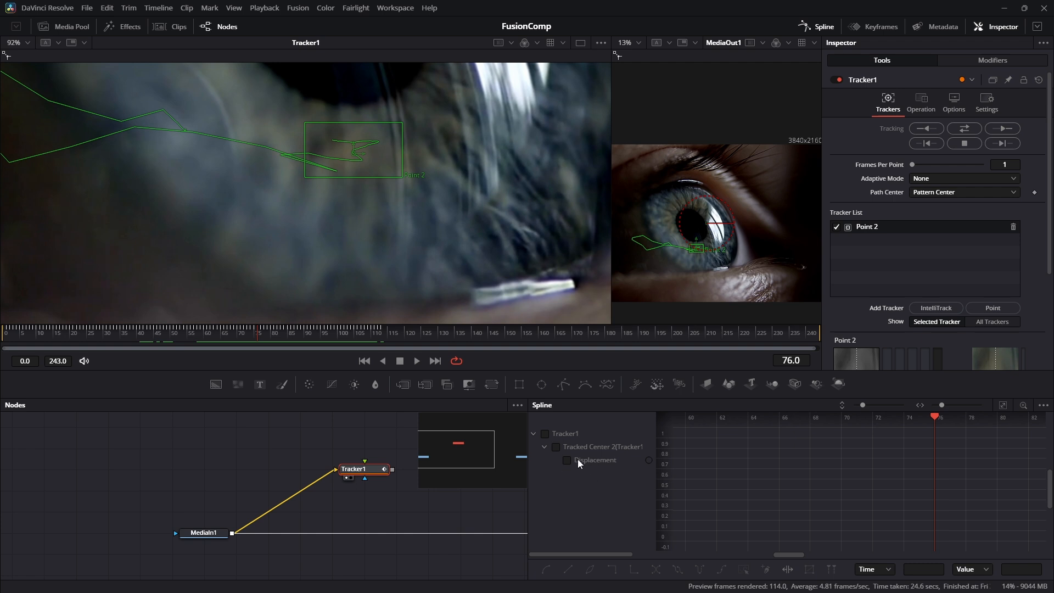
{"action": "left_click", "coordinate": [549, 432]}
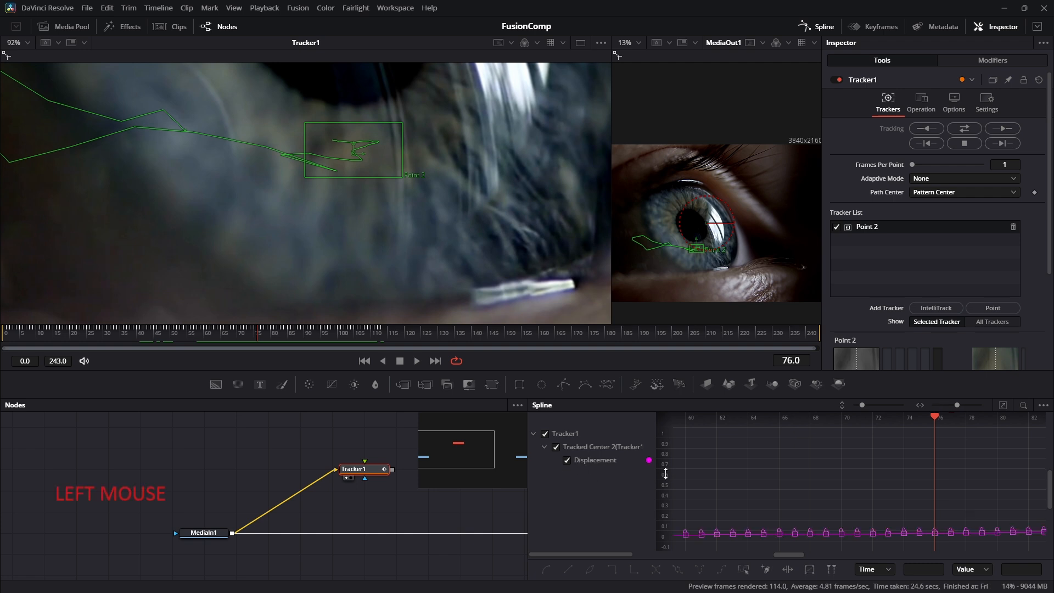
{"action": "scroll", "coordinate": [860, 489], "scroll_direction": "down", "scroll_amount": 2}
{"action": "scroll", "coordinate": [861, 489], "scroll_direction": "down", "scroll_amount": 4}
{"action": "scroll", "coordinate": [922, 474], "scroll_direction": "up", "scroll_amount": 4}
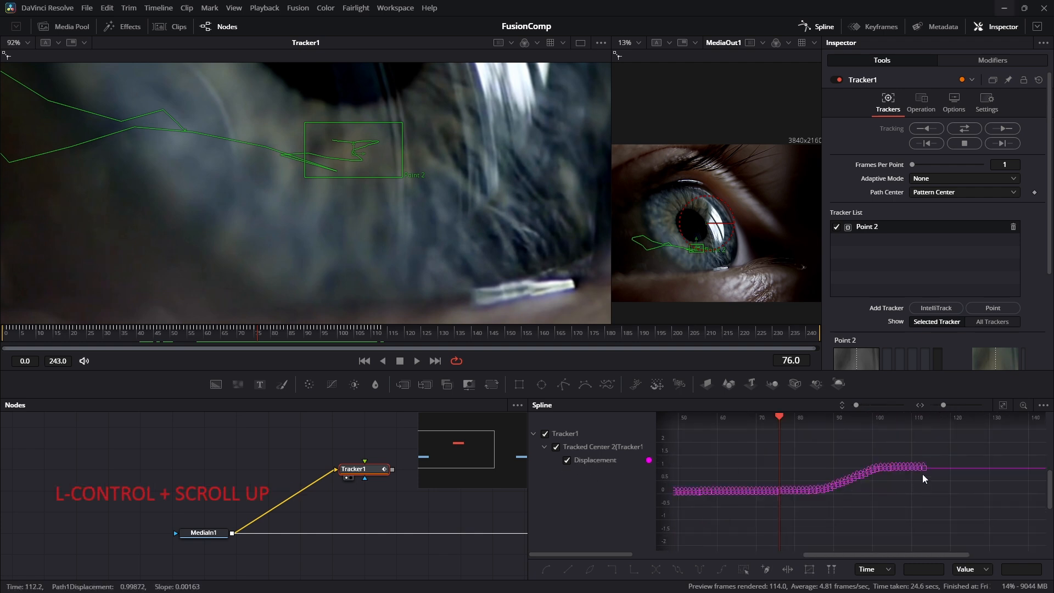
{"action": "left_click", "coordinate": [1003, 407]}
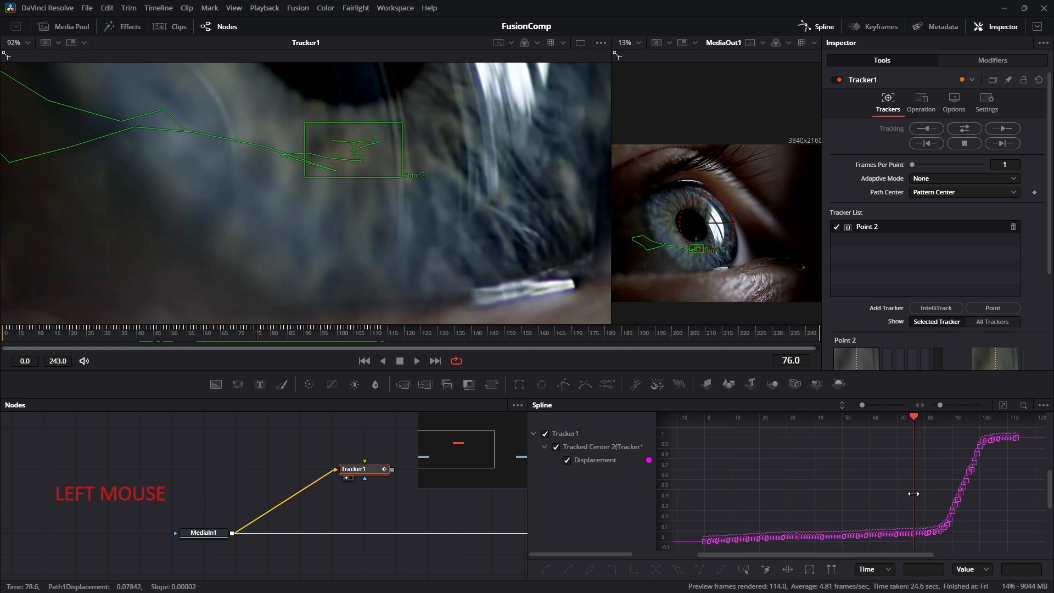
- Locate the blink by scrubbing the frames and delete the tracker's displacement keyframes after frame 83
{"action": "left_click", "coordinate": [914, 416]}
{"action": "left_click_drag", "start_coordinate": [913, 417], "coordinate": [952, 421]}
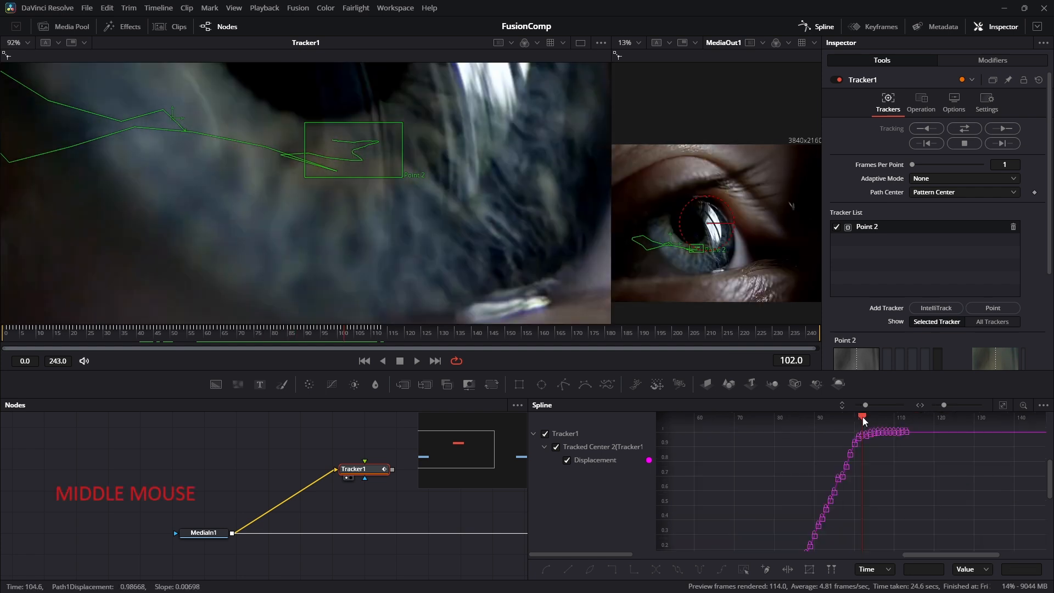
{"action": "mouse_move", "coordinate": [862, 418]}
{"action": "left_mouse_down"}
{"action": "mouse_move", "coordinate": [829, 419]}
{"action": "mouse_move", "coordinate": [845, 418]}
{"action": "left_mouse_up"}
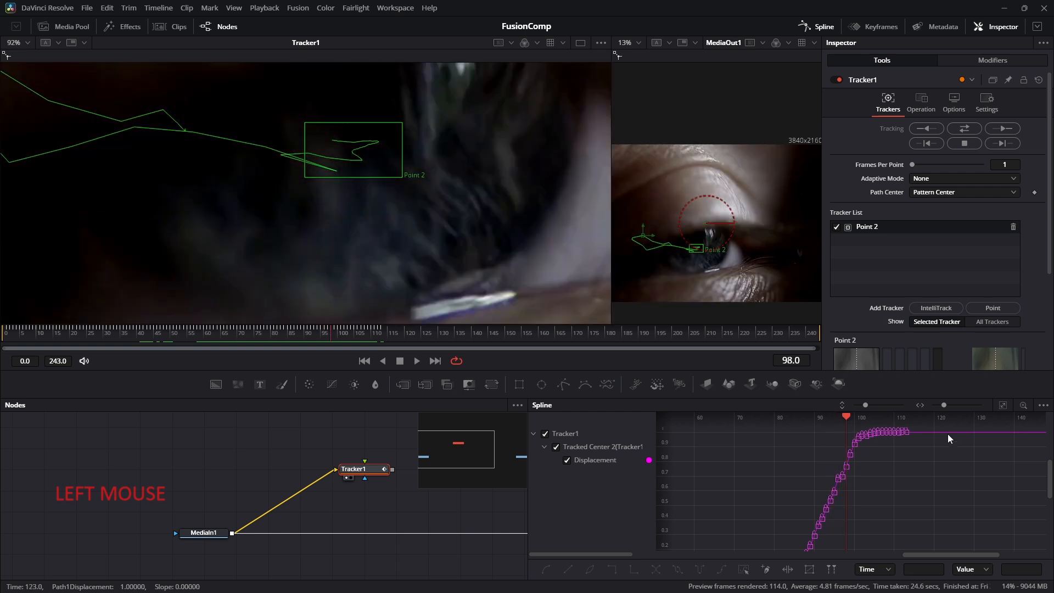
{"action": "scroll", "coordinate": [947, 433], "scroll_direction": "up", "scroll_amount": 3}
{"action": "left_click_drag", "start_coordinate": [783, 496], "coordinate": [897, 462]}
{"action": "key", "text": "Delete"}
{"action": "left_click_drag", "start_coordinate": [856, 519], "coordinate": [837, 486]}
{"action": "key", "text": "Delete"}
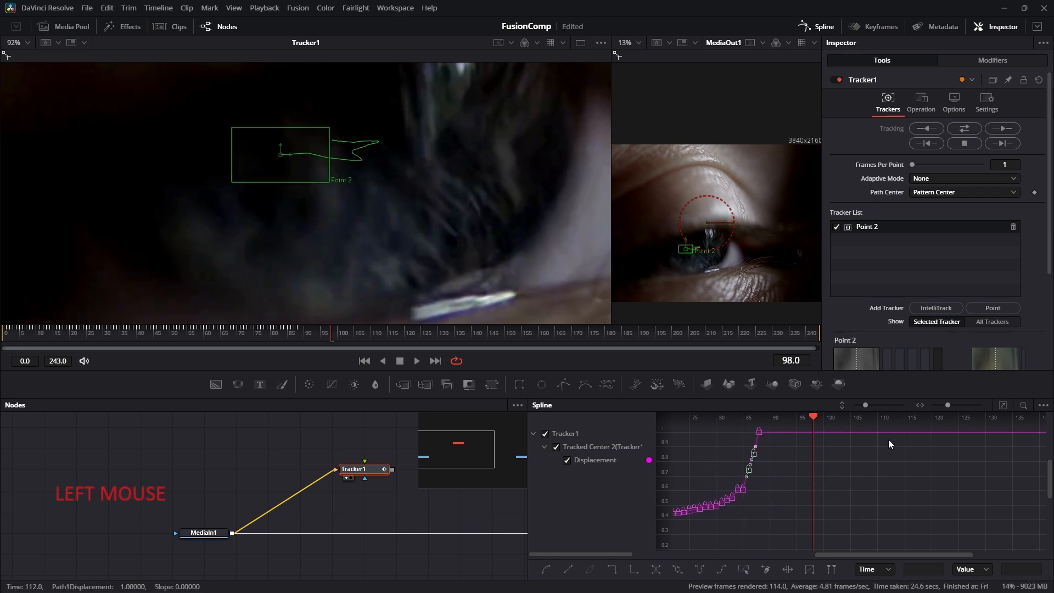
{"action": "key", "text": "Delete"}
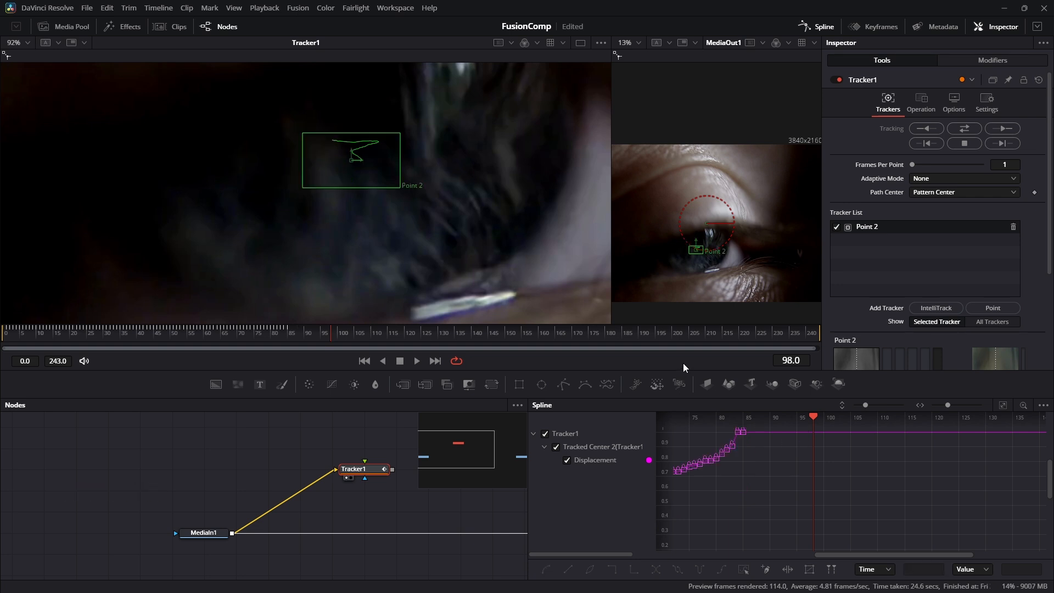
{"action": "left_click_drag", "start_coordinate": [903, 438], "coordinate": [861, 465]}
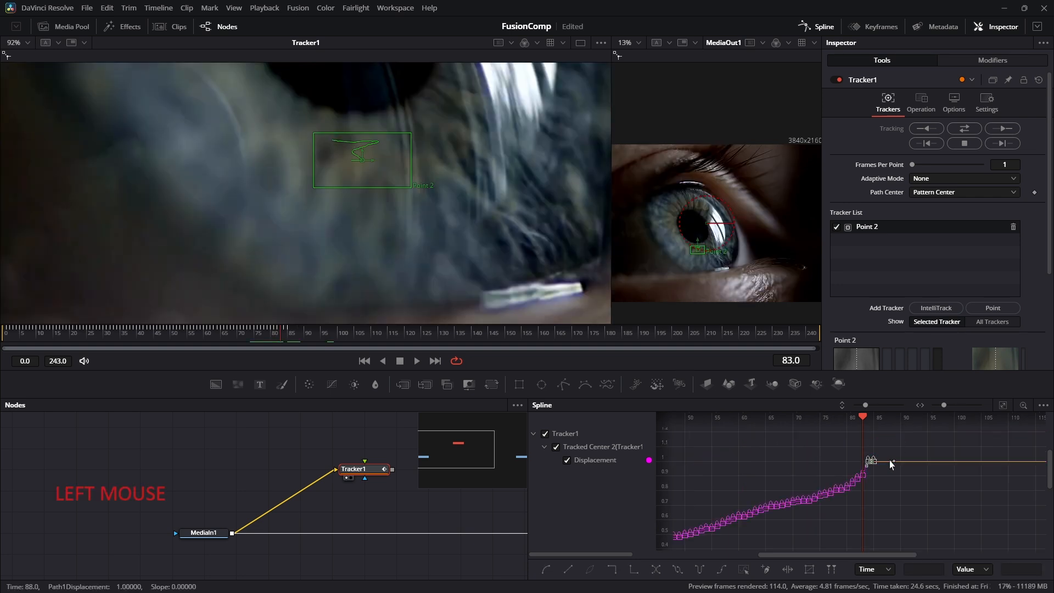
{"action": "key", "text": "Delete"}
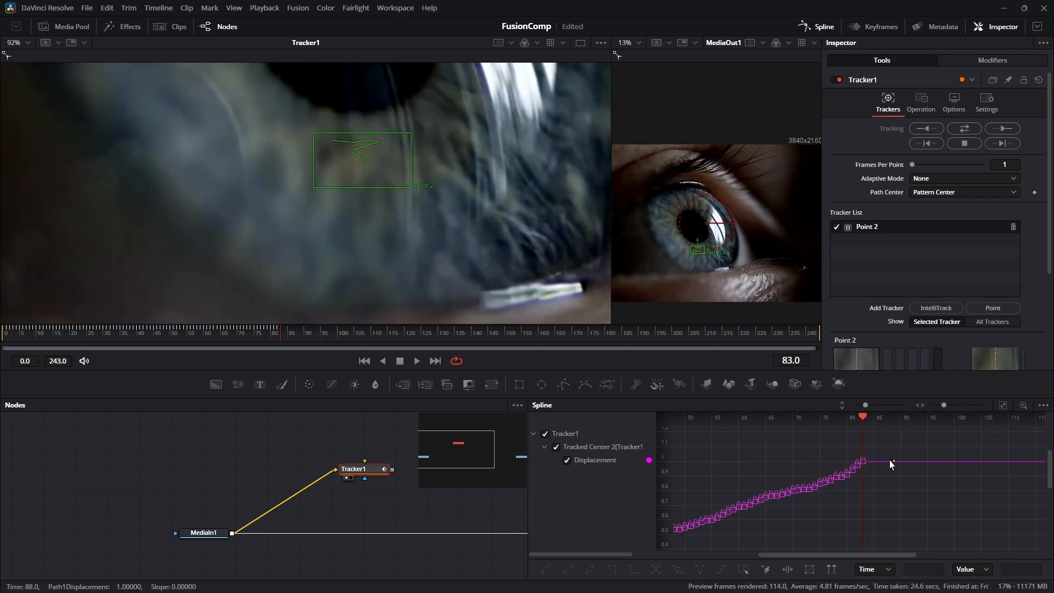
- Check the trimmed track around frame 83 and save the project
{"action": "scroll", "coordinate": [900, 466], "scroll_direction": "up", "scroll_amount": 5}
{"action": "scroll", "coordinate": [766, 512], "scroll_direction": "down", "scroll_amount": 3, "text": "ctrl"}
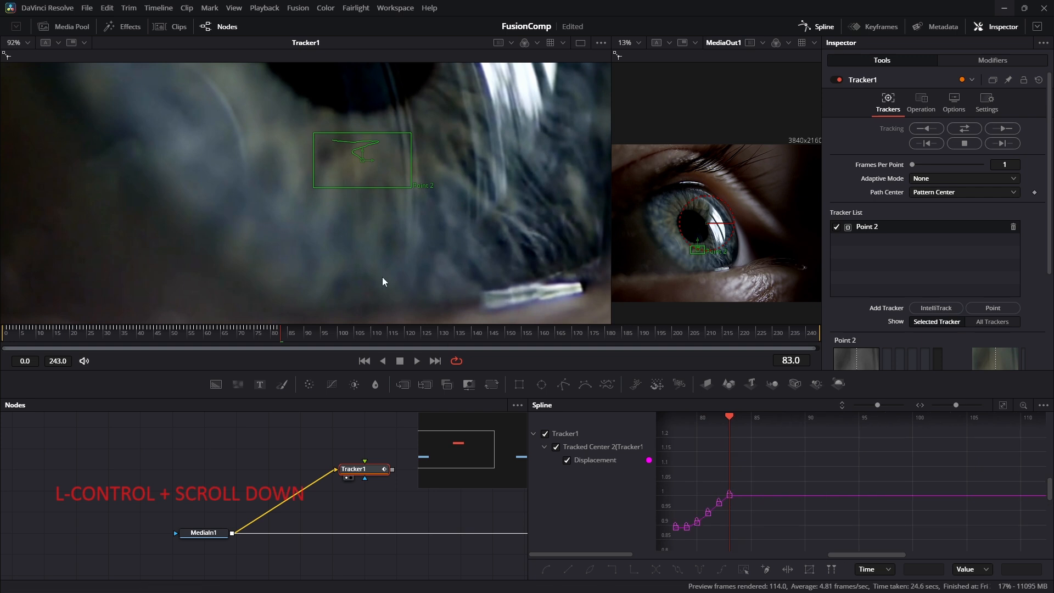
{"action": "scroll", "coordinate": [382, 277], "scroll_direction": "down", "scroll_amount": 5, "text": "ctrl"}
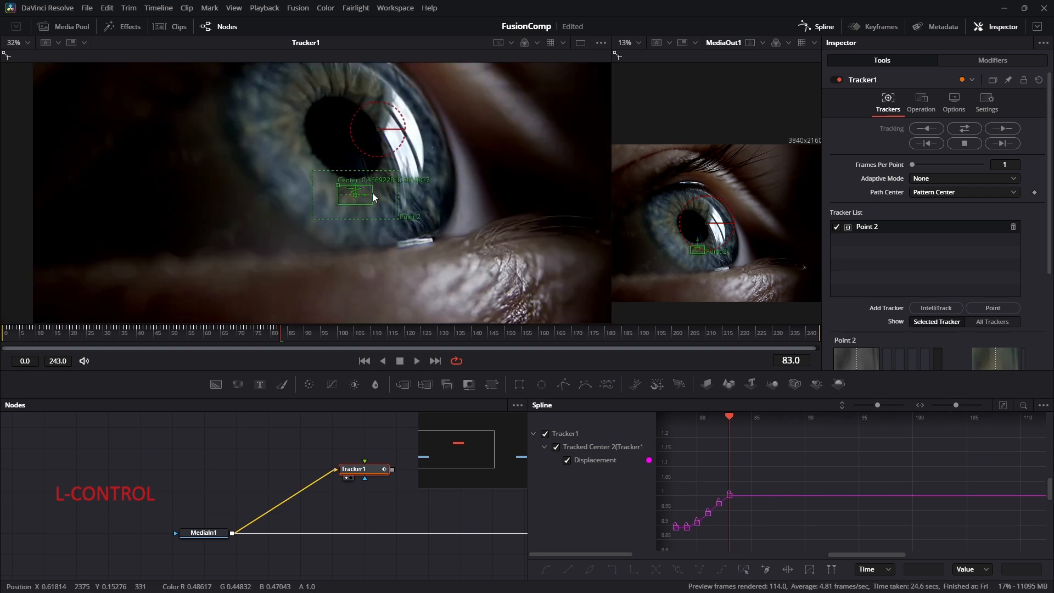
{"action": "key", "text": "ctrl+s"}
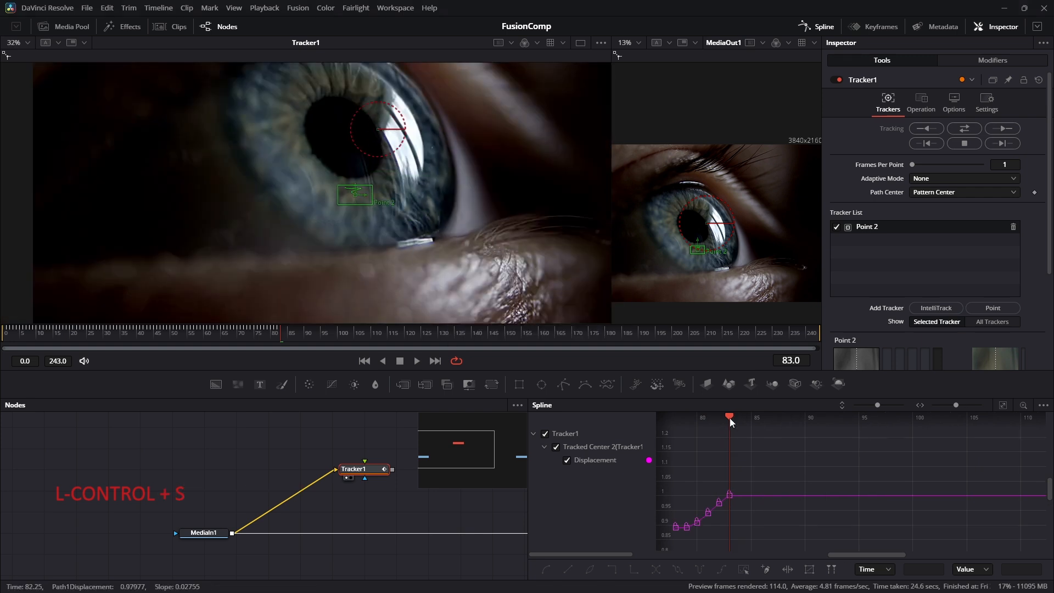
- Go to frame 100 after the blink, reposition Point 2 over the same iris detail, and track one frame forward
{"action": "left_click_drag", "start_coordinate": [729, 416], "coordinate": [917, 421]}
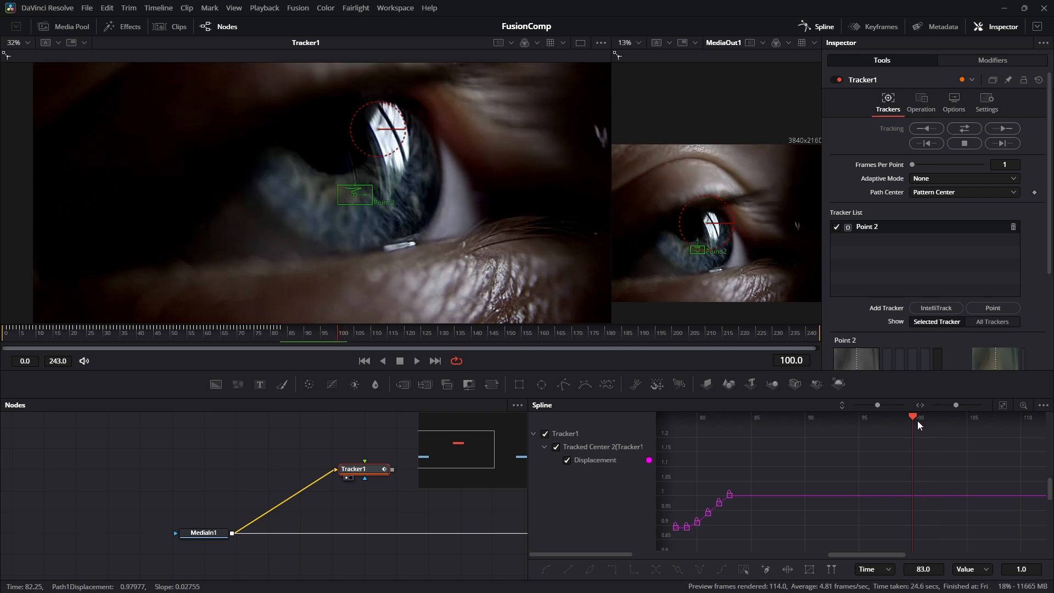
{"action": "scroll", "coordinate": [312, 182], "scroll_direction": "up", "scroll_amount": 5}
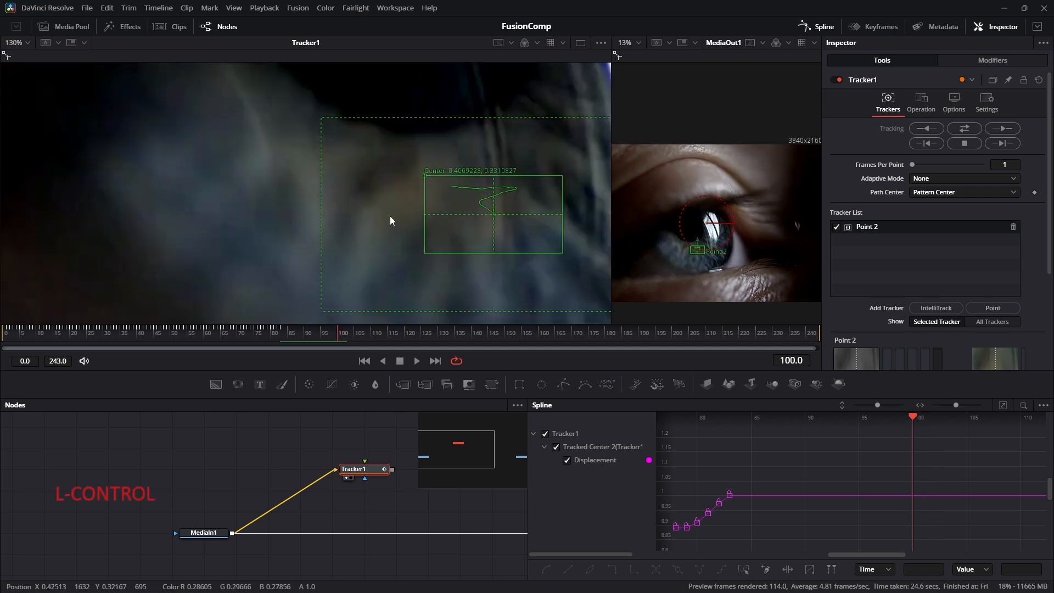
{"action": "left_click_drag", "start_coordinate": [423, 174], "coordinate": [331, 148]}
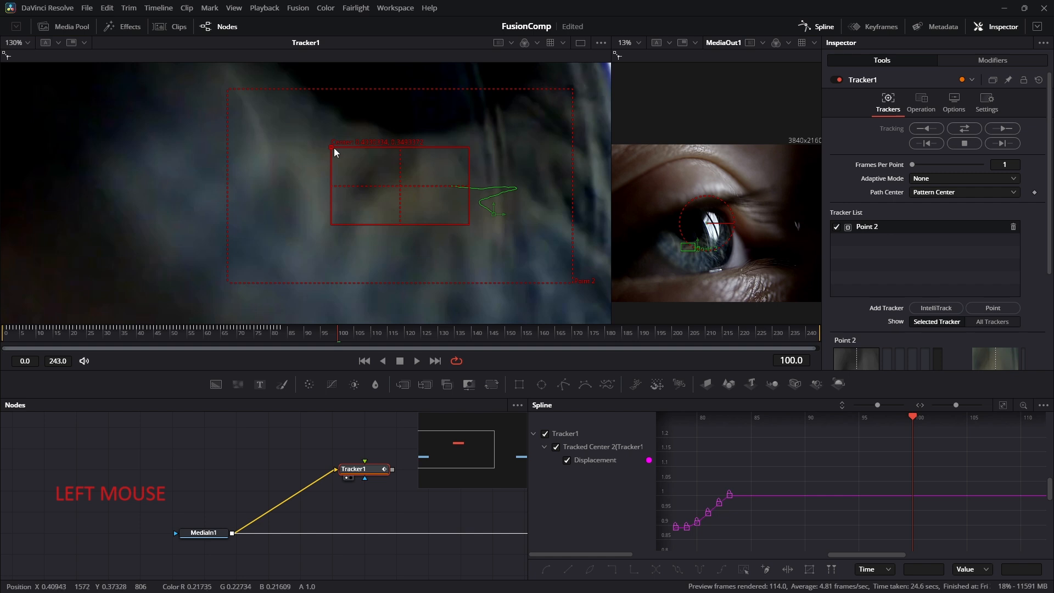
{"action": "scroll", "coordinate": [307, 139], "scroll_direction": "up", "scroll_amount": 3}
{"action": "scroll", "coordinate": [291, 146], "scroll_direction": "down", "scroll_amount": 6}
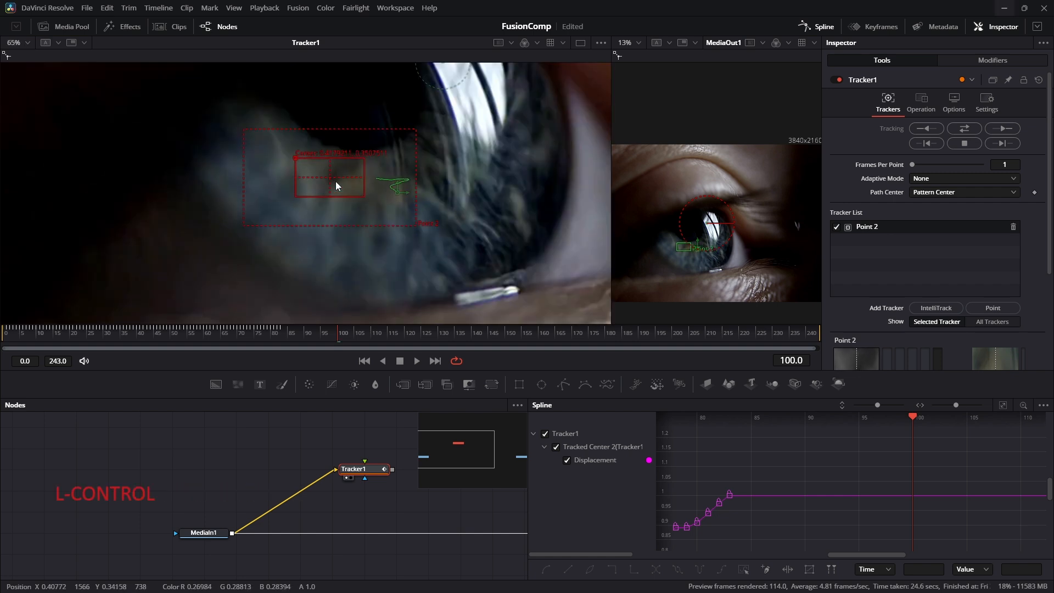
{"action": "scroll", "coordinate": [335, 182], "scroll_direction": "up", "scroll_amount": 2}
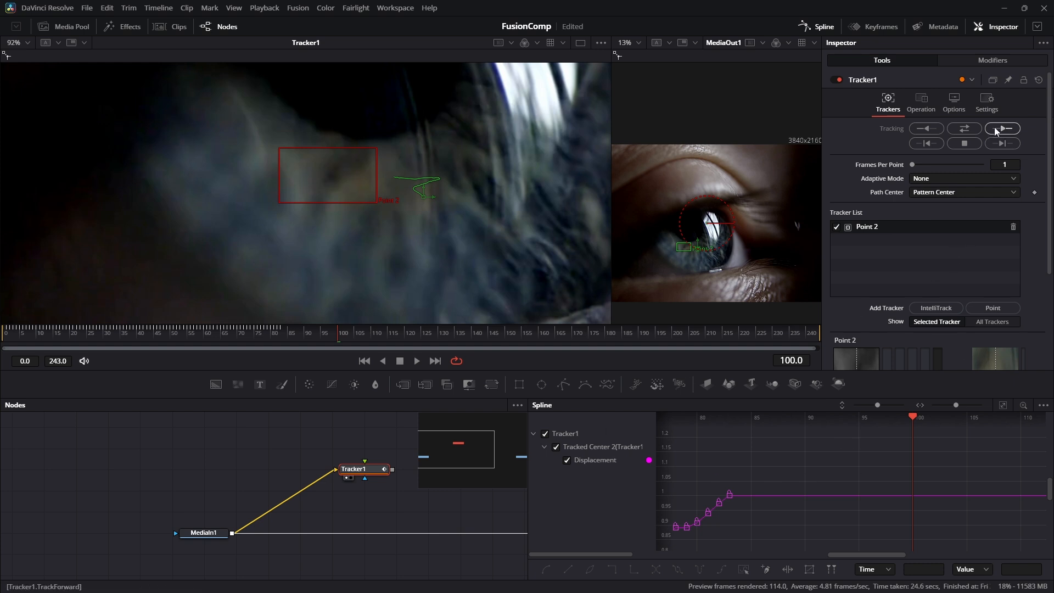
{"action": "left_click", "coordinate": [997, 143]}
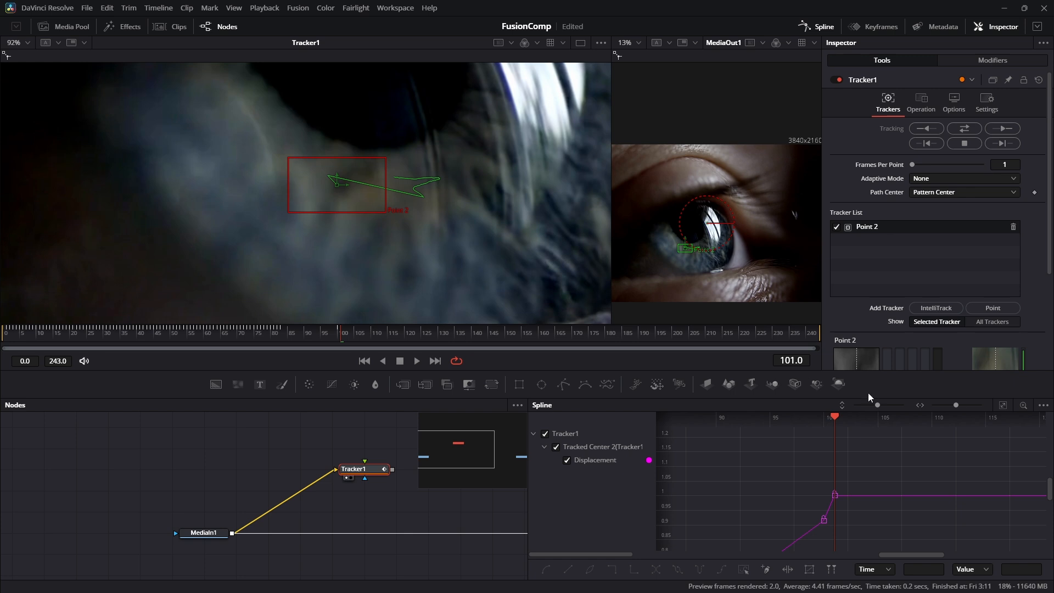
- Return to frame 83 and copy a screen capture of the enlarged tracker pattern box and its iris detail
{"action": "left_click", "coordinate": [832, 419]}
{"action": "middle_click", "coordinate": [842, 482]}
{"action": "scroll", "coordinate": [791, 514], "scroll_direction": "down", "scroll_amount": 3, "text": "ctrl"}
{"action": "scroll", "coordinate": [832, 493], "scroll_direction": "up", "scroll_amount": 3, "text": "ctrl"}
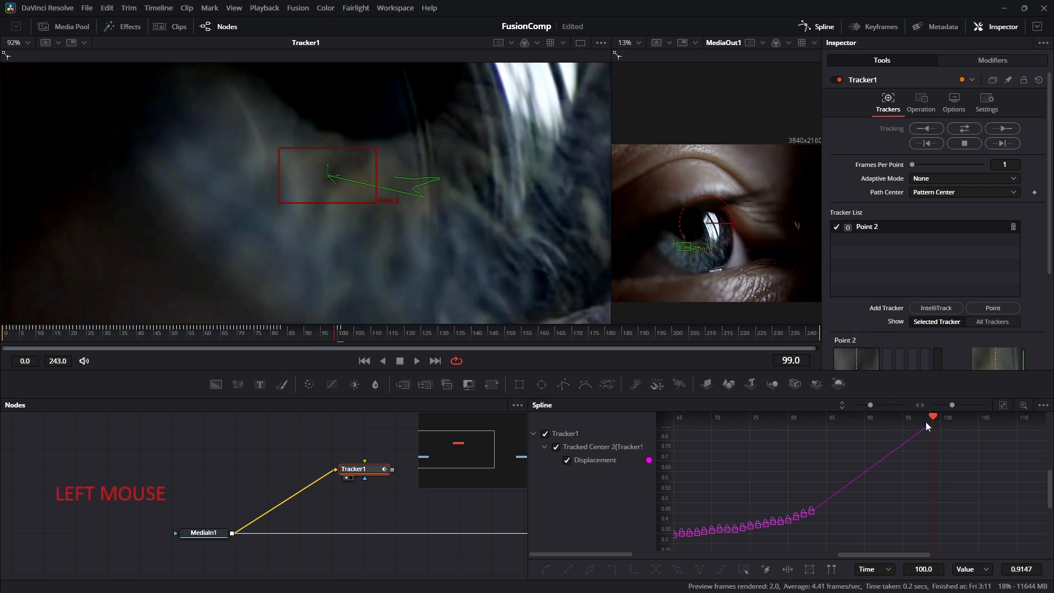
{"action": "left_click_drag", "start_coordinate": [925, 421], "coordinate": [810, 448]}
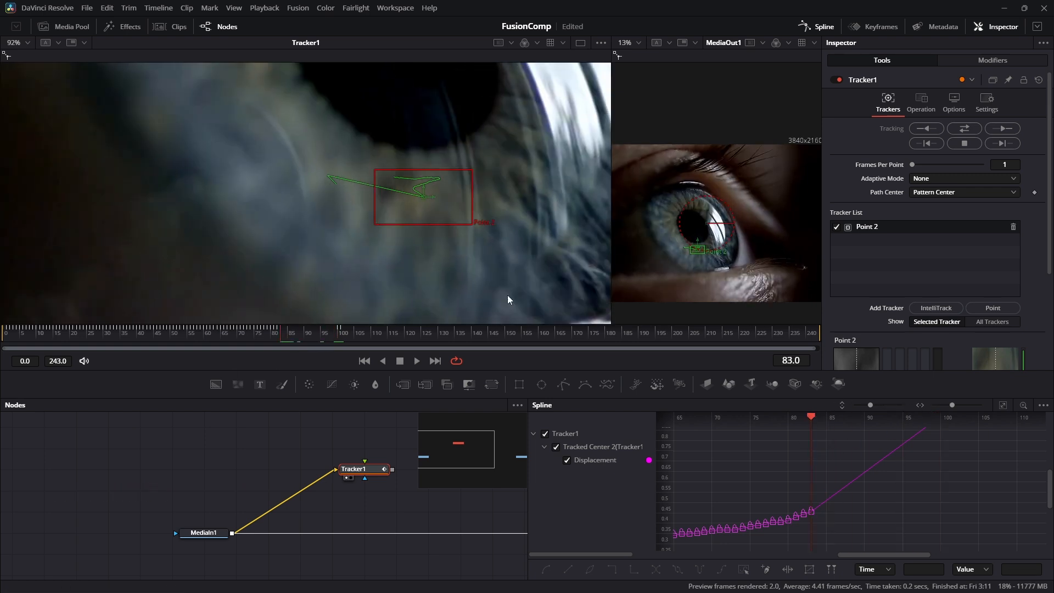
{"action": "scroll", "coordinate": [383, 180], "scroll_direction": "up", "scroll_amount": 3, "text": "ctrl"}
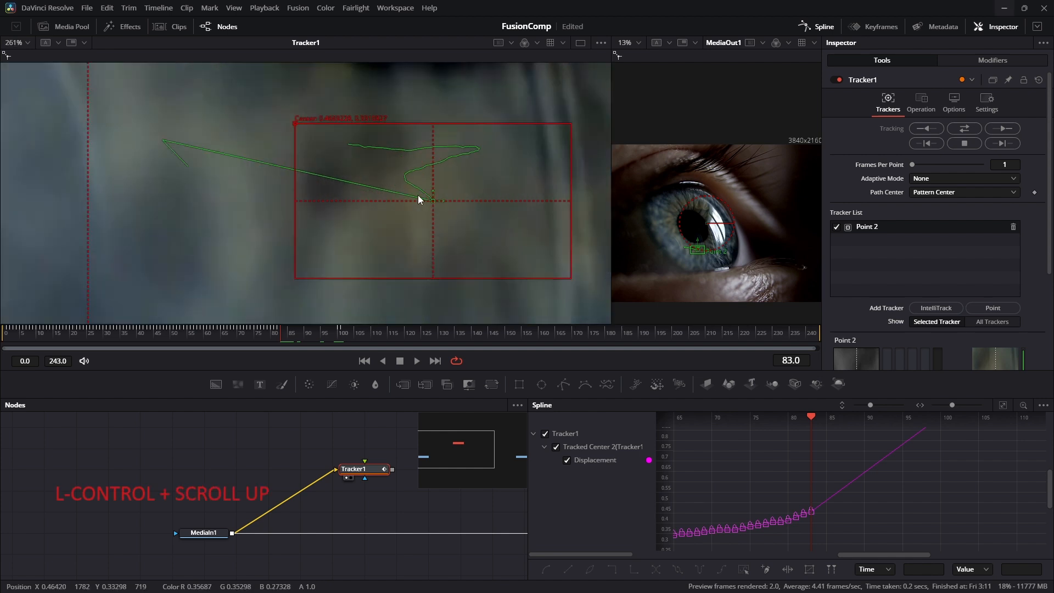
{"action": "key", "text": "ctrl+Print"}
{"action": "left_click_drag", "start_coordinate": [237, 73], "coordinate": [631, 310]}
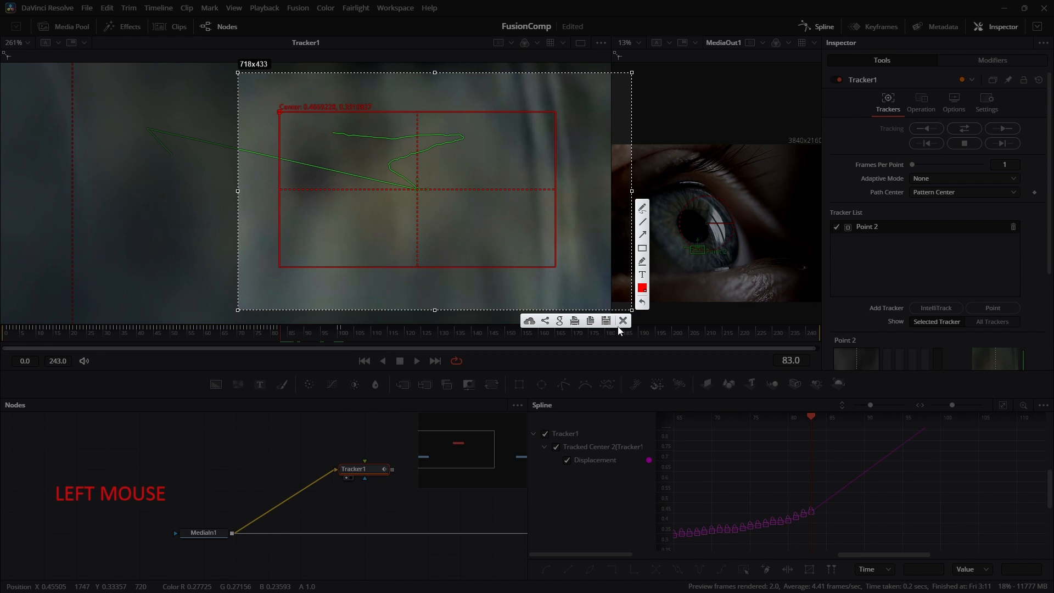
{"action": "left_click", "coordinate": [590, 320]}
- Open the reference-image viewer, paste the captured iris pattern, and arrange its window for comparison with the tracker view
{"action": "key", "text": "super"}
{"action": "type", "text": "p"}
{"action": "key", "text": "Return"}
{"action": "right_click", "coordinate": [193, 256]}
{"action": "key", "text": "ctrl+v"}
{"action": "left_click_drag", "start_coordinate": [43, 177], "coordinate": [359, 341]}
{"action": "left_click_drag", "start_coordinate": [307, 366], "coordinate": [560, 264]}
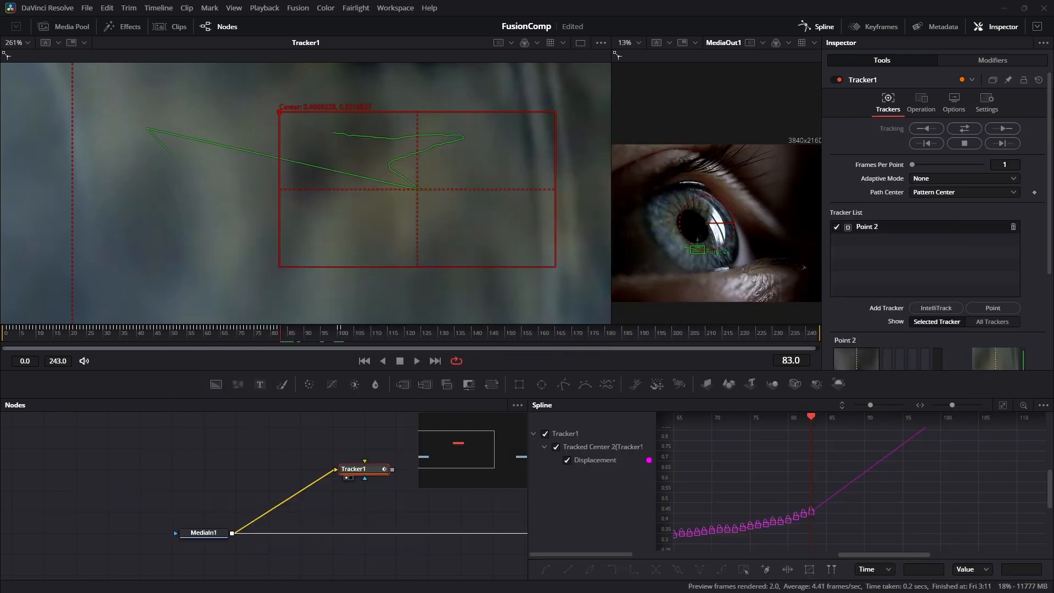
- Go to frame 100 and compare the tracker's pattern box with the reference capture from frame 83
{"action": "left_click_drag", "start_coordinate": [811, 416], "coordinate": [870, 417]}
{"action": "scroll", "coordinate": [830, 491], "scroll_direction": "down", "scroll_amount": 3}
{"action": "left_click_drag", "start_coordinate": [121, 99], "coordinate": [268, 174]}
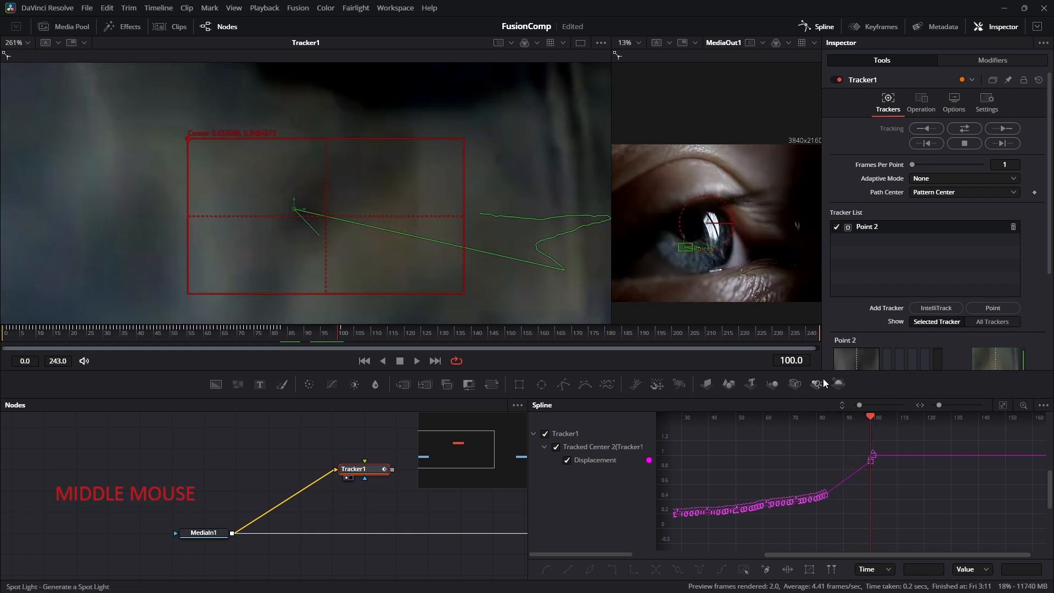
{"action": "left_click", "coordinate": [872, 416]}
{"action": "left_click_drag", "start_coordinate": [872, 416], "coordinate": [871, 420]}
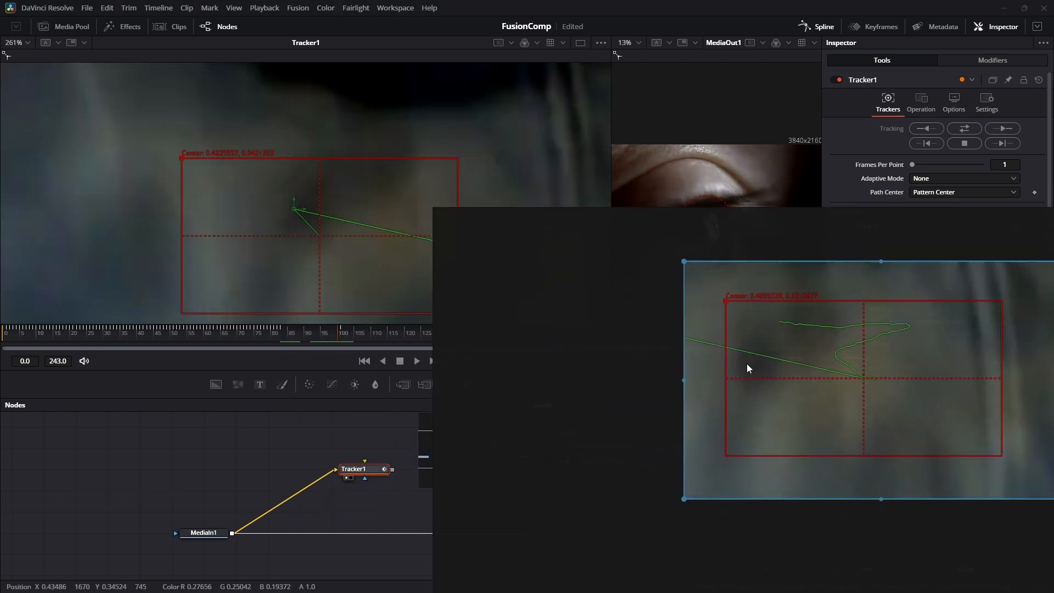
{"action": "scroll", "coordinate": [245, 190], "scroll_direction": "down", "scroll_amount": 2}
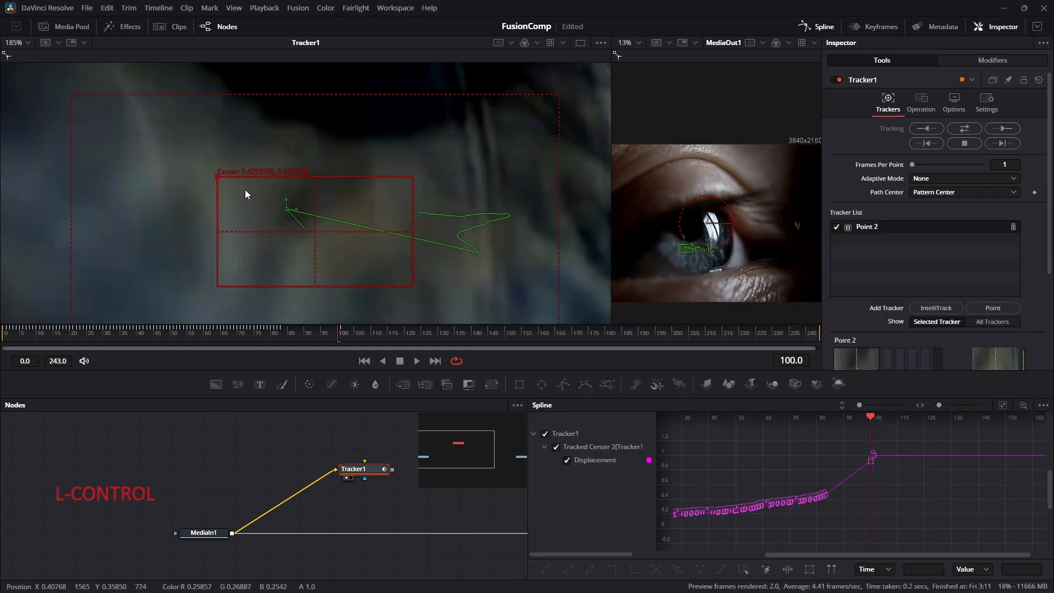
- Align the pattern box at frame 100 with the iris detail in the reference capture and save the project
{"action": "left_click_drag", "start_coordinate": [219, 175], "coordinate": [238, 176]}
{"action": "scroll", "coordinate": [250, 178], "scroll_direction": "down", "scroll_amount": 1}
{"action": "scroll", "coordinate": [239, 180], "scroll_direction": "down", "scroll_amount": 2}
{"action": "left_click_drag", "start_coordinate": [225, 168], "coordinate": [227, 169]}
{"action": "scroll", "coordinate": [347, 214], "scroll_direction": "down", "scroll_amount": 1}
{"action": "scroll", "coordinate": [382, 230], "scroll_direction": "up", "scroll_amount": 2}
{"action": "mouse_move", "coordinate": [771, 590]}
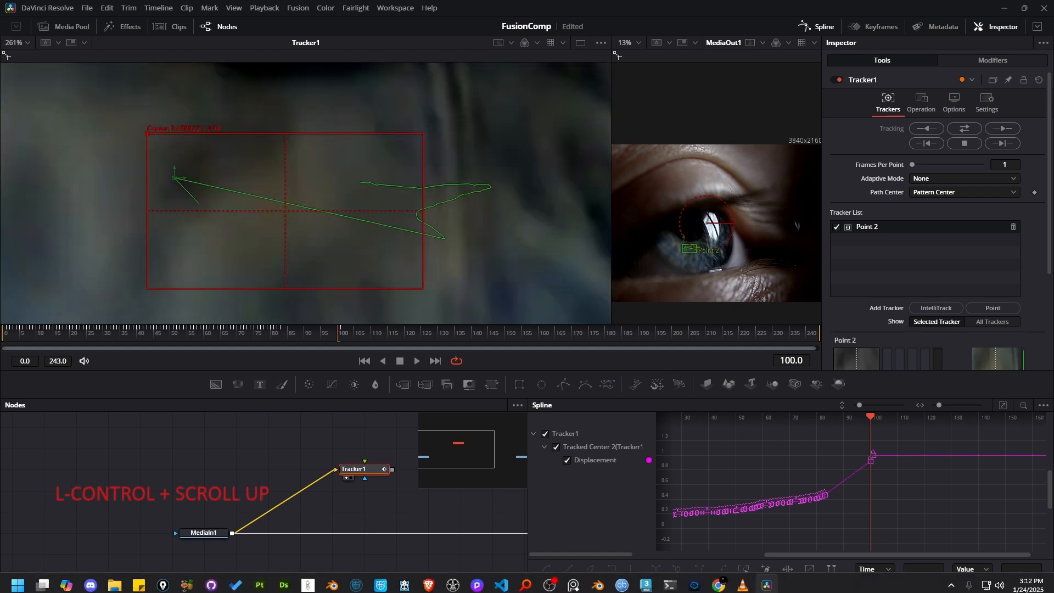
{"action": "left_click", "coordinate": [573, 579]}
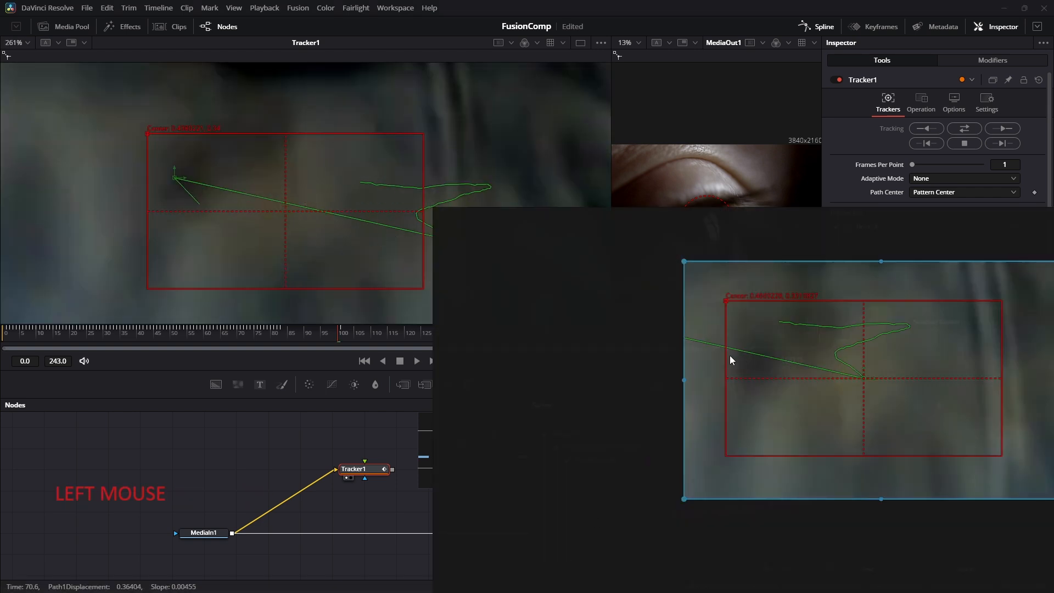
{"action": "left_click", "coordinate": [482, 5]}
{"action": "key", "text": "ctrl+s"}
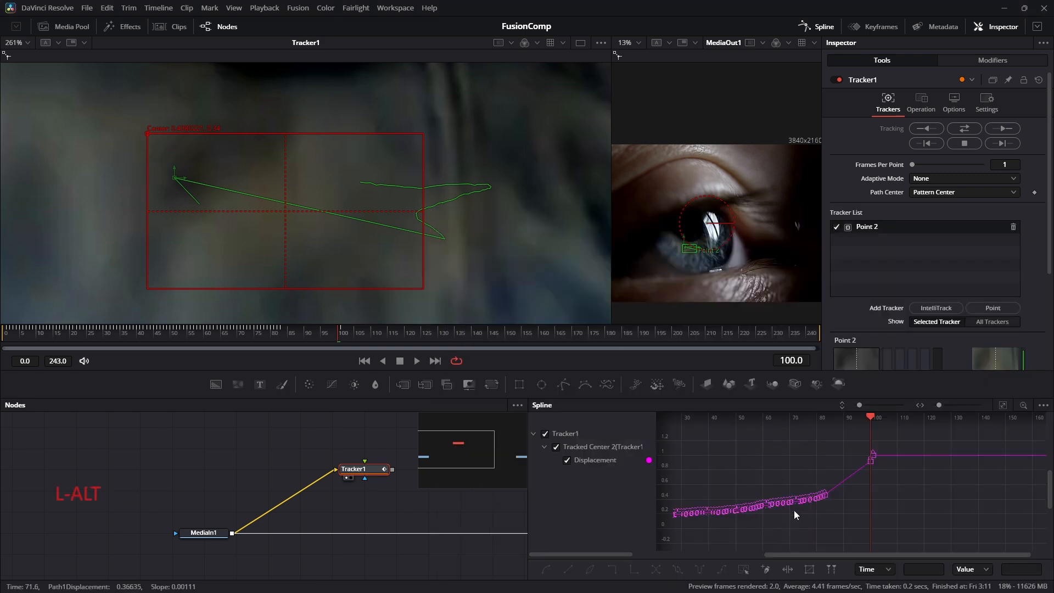
- Delete the tracker's displacement keyframe at frame 101
{"action": "scroll", "coordinate": [874, 461], "scroll_direction": "up", "scroll_amount": 2}
{"action": "scroll", "coordinate": [874, 462], "scroll_direction": "up", "scroll_amount": 4}
{"action": "left_click_drag", "start_coordinate": [771, 482], "coordinate": [751, 480]}
{"action": "scroll", "coordinate": [752, 475], "scroll_direction": "down", "scroll_amount": 4}
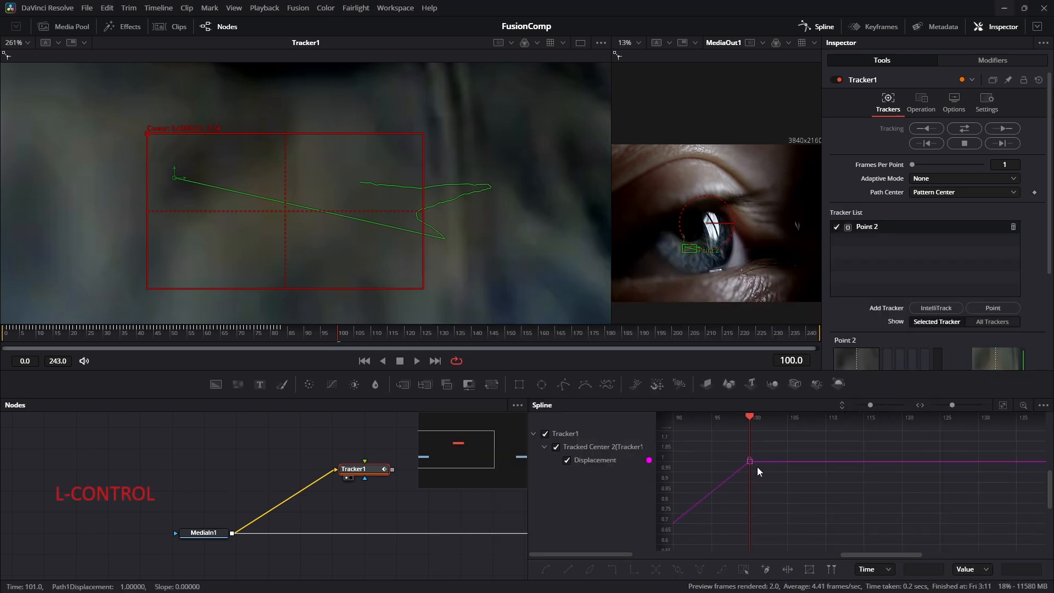
- Track Point 2 forward from frame 100 to the end of the clip
{"action": "scroll", "coordinate": [258, 238], "scroll_direction": "down", "scroll_amount": 4}
{"action": "left_click_drag", "start_coordinate": [248, 236], "coordinate": [333, 234]}
{"action": "scroll", "coordinate": [337, 236], "scroll_direction": "up", "scroll_amount": 1}
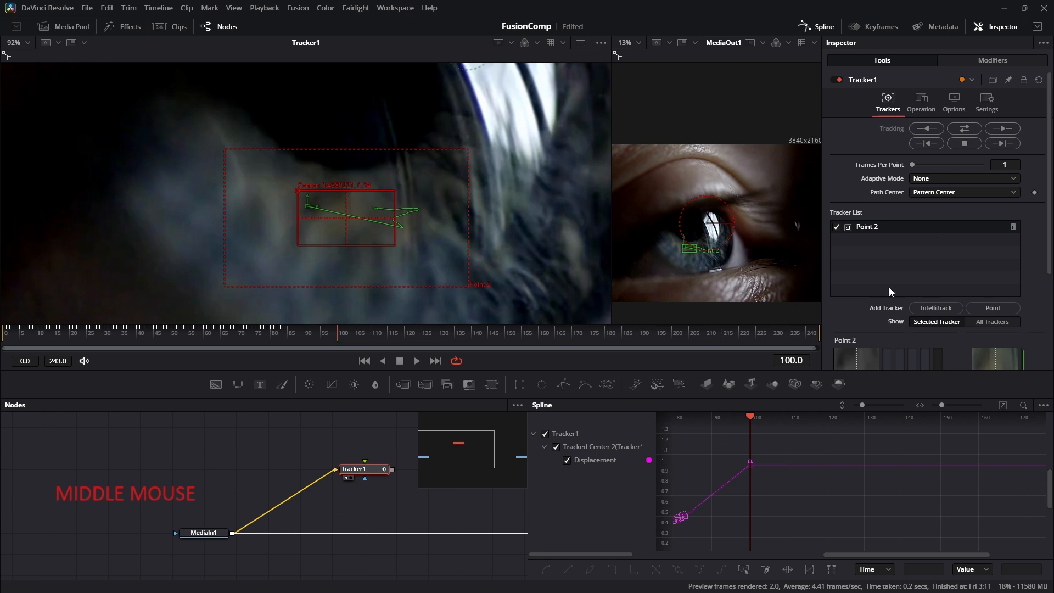
{"action": "left_click", "coordinate": [1003, 130]}
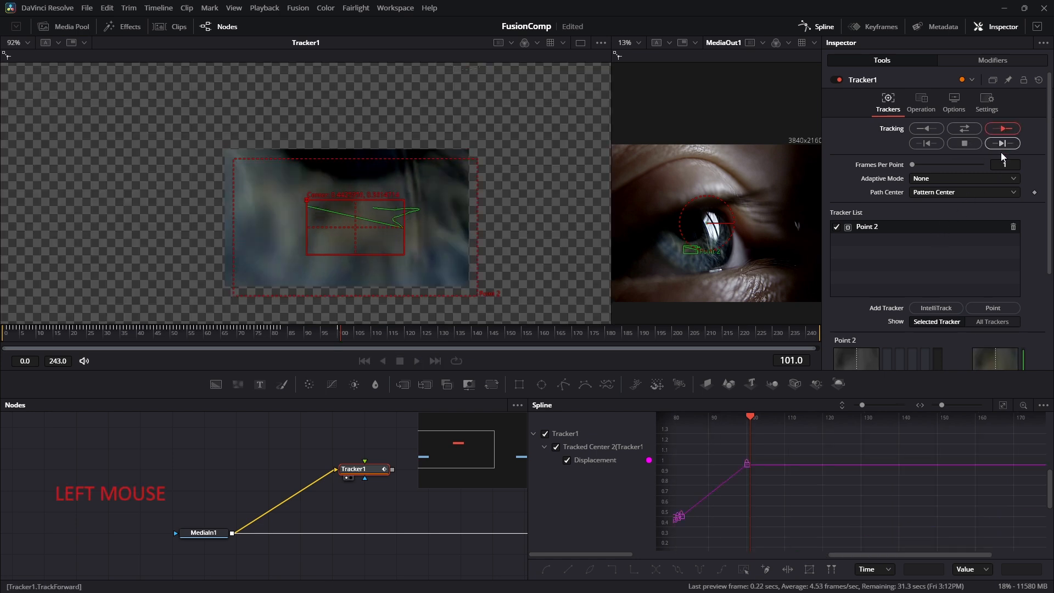
{"action": "scroll", "coordinate": [391, 250], "scroll_direction": "down", "scroll_amount": 2}
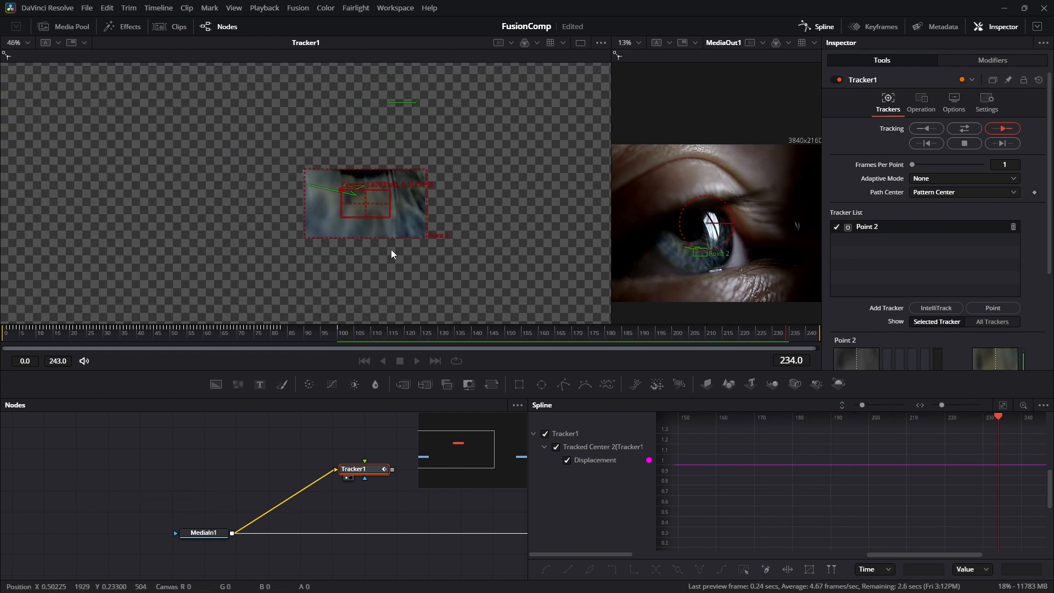
- Delete the displacement keyframes at frames 100 and 101, just after the blink
{"action": "left_click_drag", "start_coordinate": [1007, 417], "coordinate": [796, 436]}
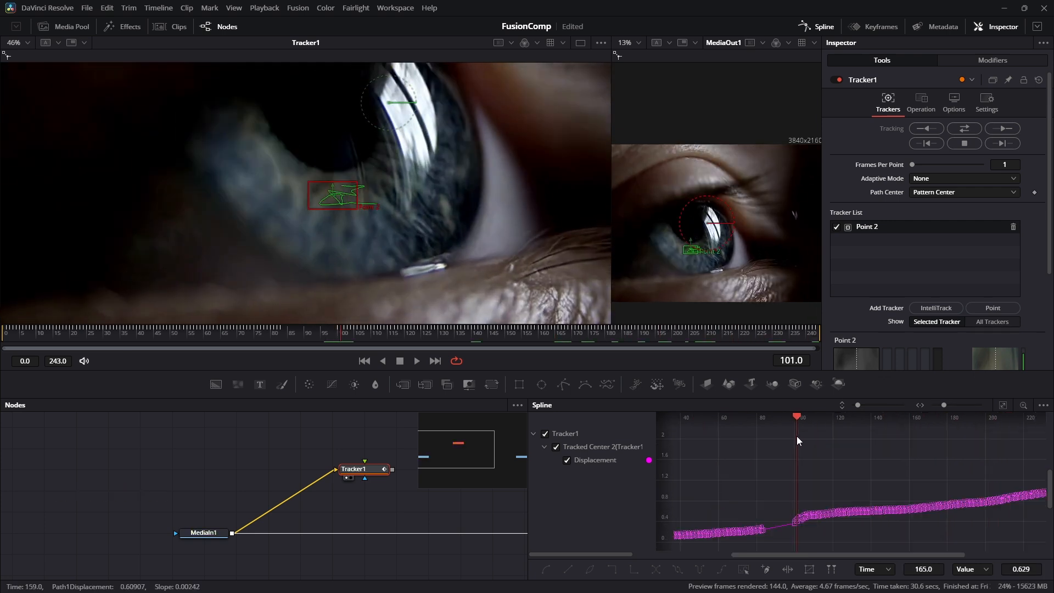
{"action": "scroll", "coordinate": [814, 470], "scroll_direction": "up", "scroll_amount": 5, "text": "ctrl"}
{"action": "left_click_drag", "start_coordinate": [790, 508], "coordinate": [814, 497]}
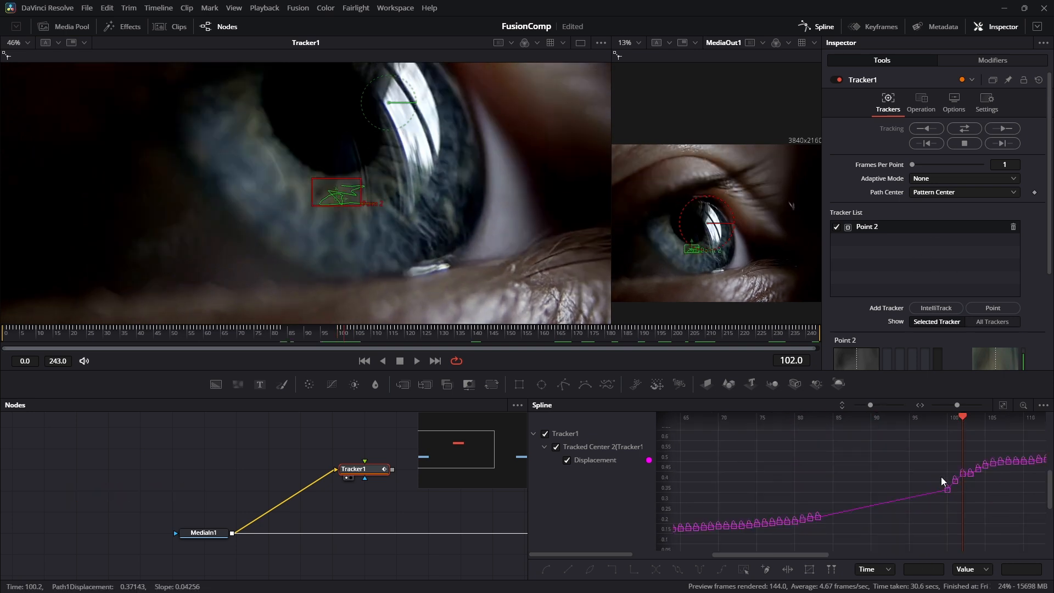
{"action": "left_click_drag", "start_coordinate": [940, 476], "coordinate": [958, 499]}
{"action": "key", "text": "Delete"}
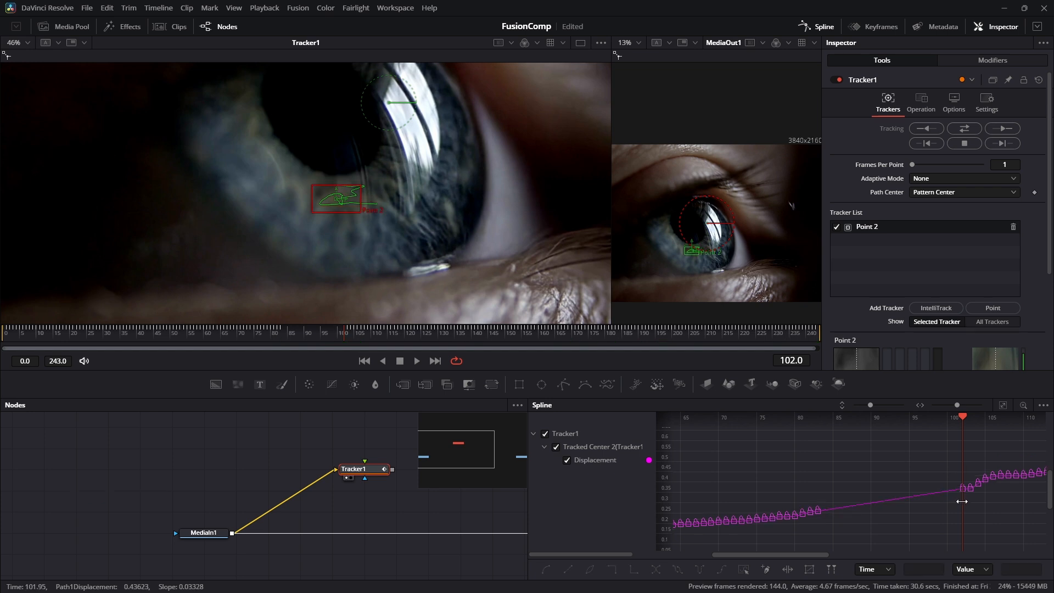
- Track Point 2 backward one frame at a time from frame 102 to frame 99
{"action": "left_click", "coordinate": [923, 142]}
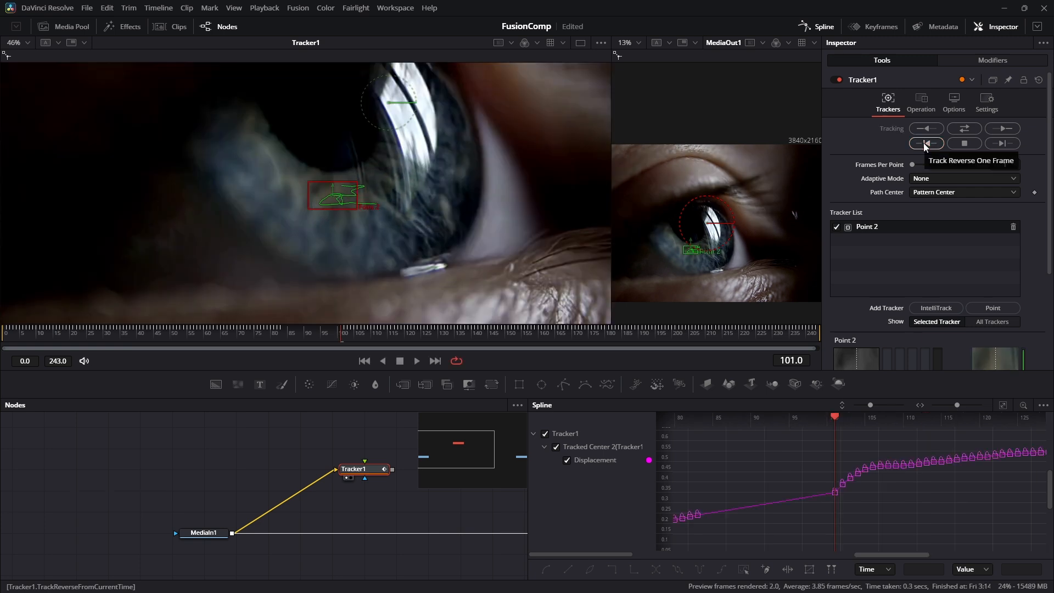
{"action": "left_click", "coordinate": [924, 144]}
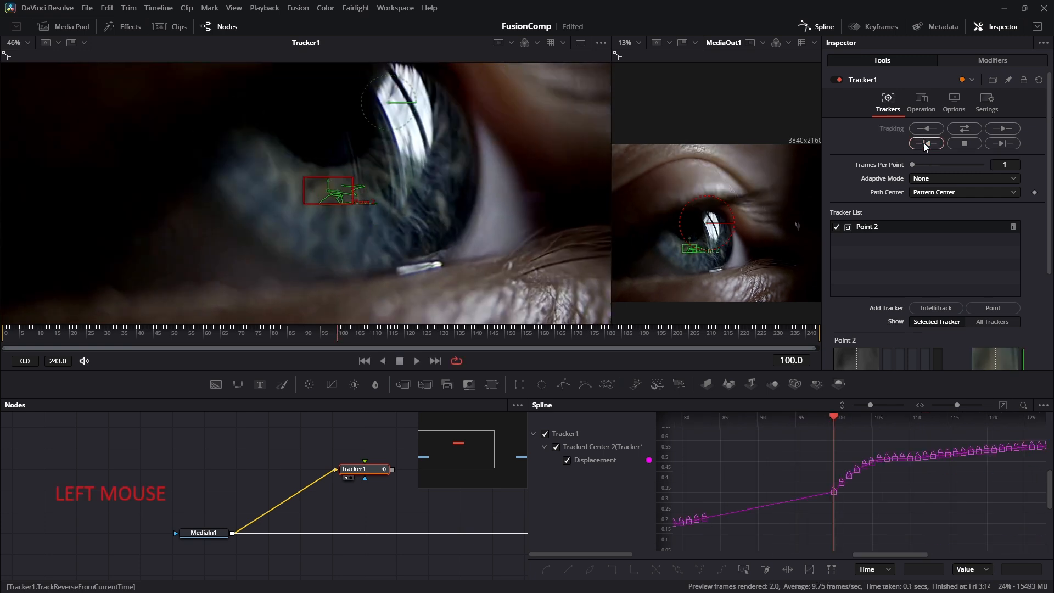
{"action": "left_click", "coordinate": [924, 144]}
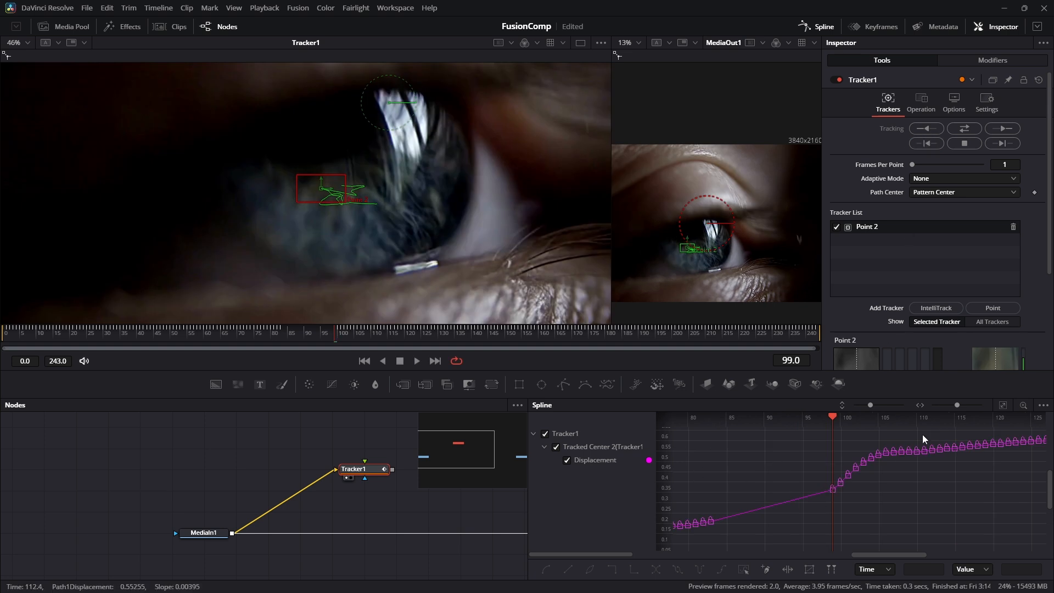
- Track Point 2 one frame forward from frame 83 to frame 84
{"action": "left_click_drag", "start_coordinate": [825, 418], "coordinate": [711, 442]}
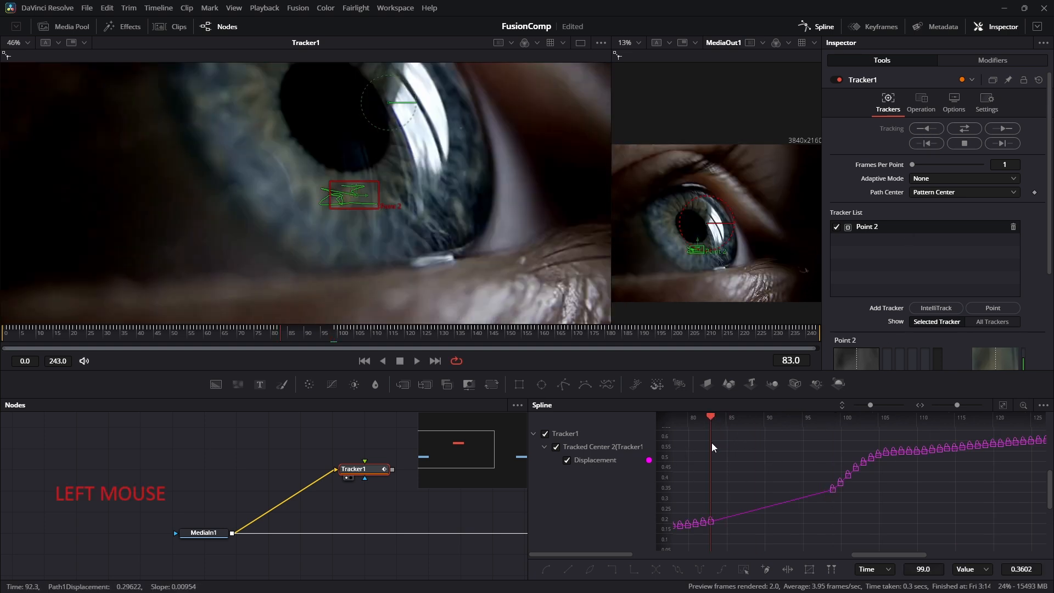
{"action": "scroll", "coordinate": [388, 210], "scroll_direction": "up", "scroll_amount": 5}
{"action": "left_click_drag", "start_coordinate": [302, 181], "coordinate": [333, 219]}
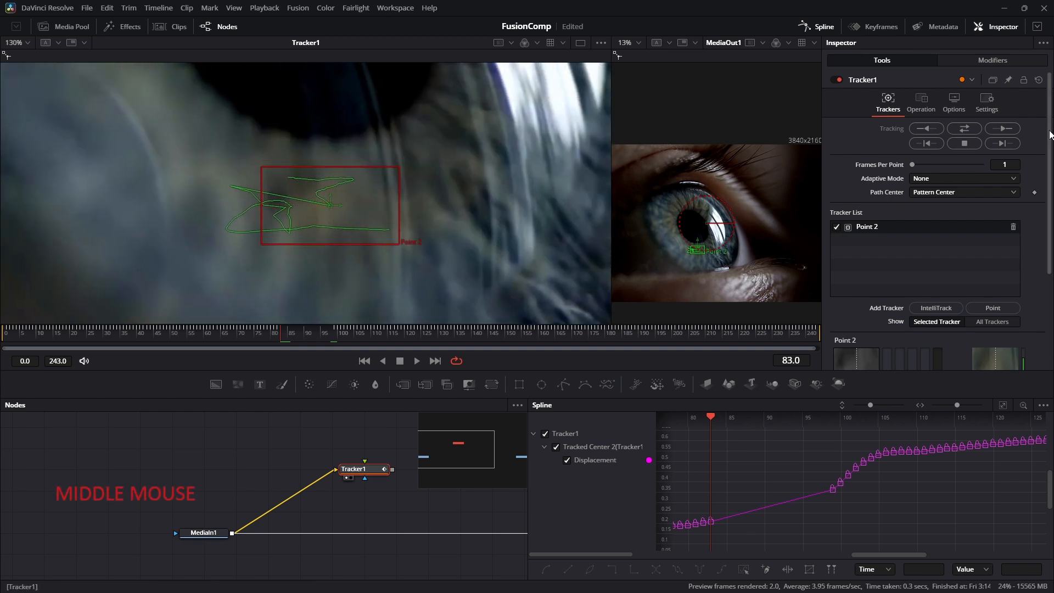
{"action": "left_click", "coordinate": [1002, 143]}
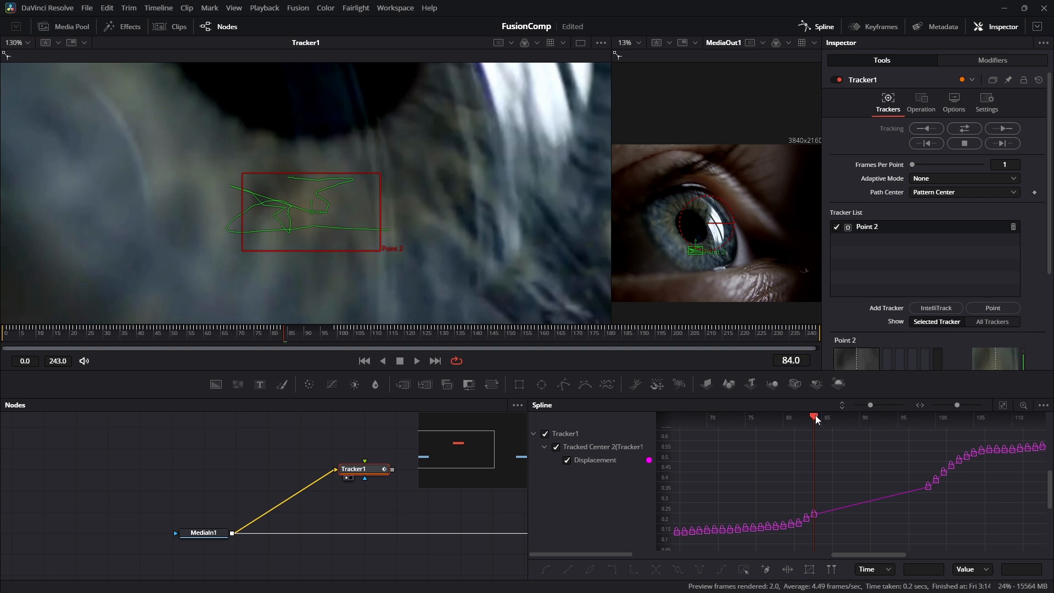
- Step through the frames before the blink to frame 80 and nudge the pattern box slightly on the iris detail
{"action": "key", "text": "Left"}
{"action": "key", "text": "Left"}
{"action": "key", "text": "Left"}
{"action": "key", "text": "Left"}
{"action": "key", "text": "Left"}
{"action": "key", "text": "Left"}
{"action": "key", "text": "Left"}
{"action": "key", "text": "Right"}
{"action": "key", "text": "Right"}
{"action": "key", "text": "Right"}
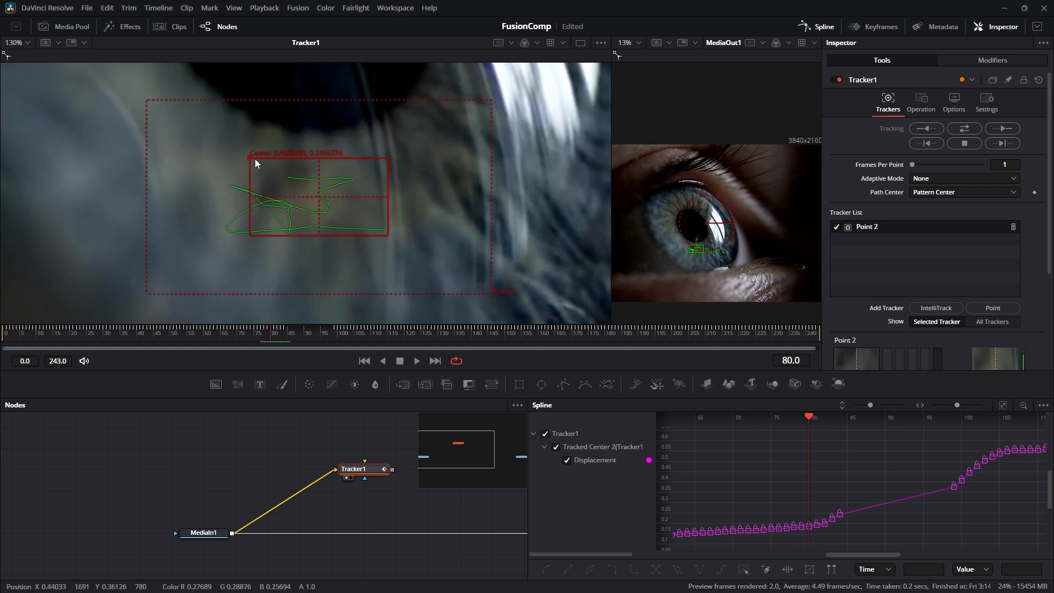
{"action": "left_click_drag", "start_coordinate": [252, 159], "coordinate": [256, 163]}
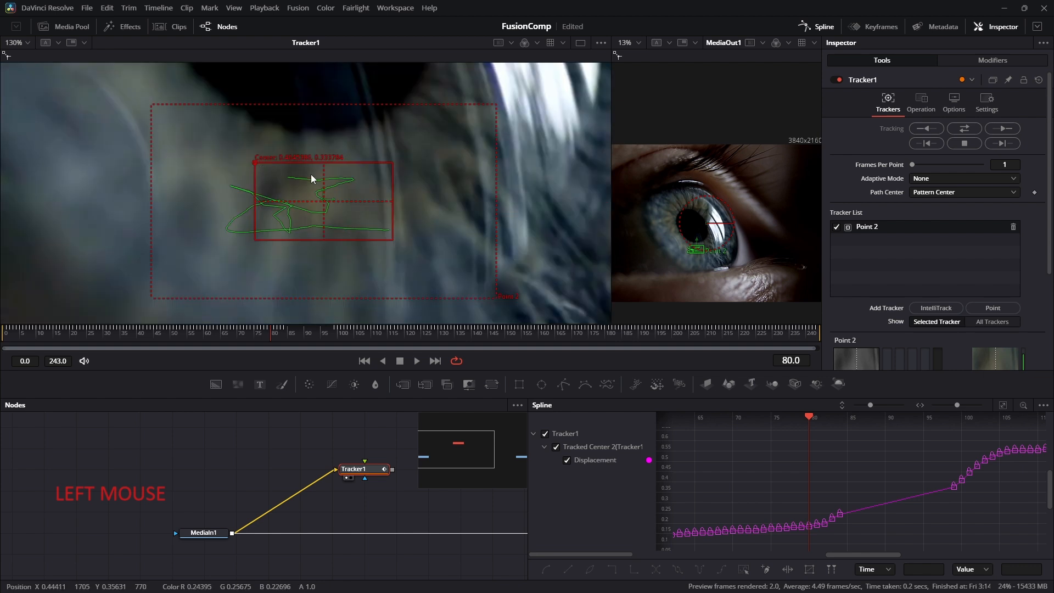
- Delete the displacement keyframes from frame 81 to frame 84
{"action": "left_click_drag", "start_coordinate": [855, 485], "coordinate": [814, 528]}
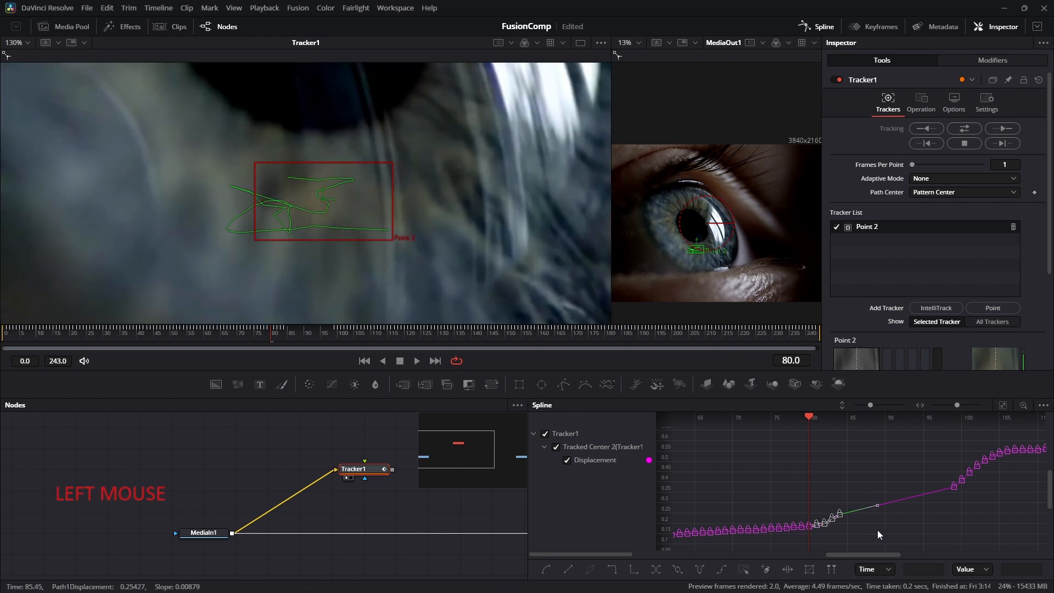
{"action": "key", "text": "Delete"}
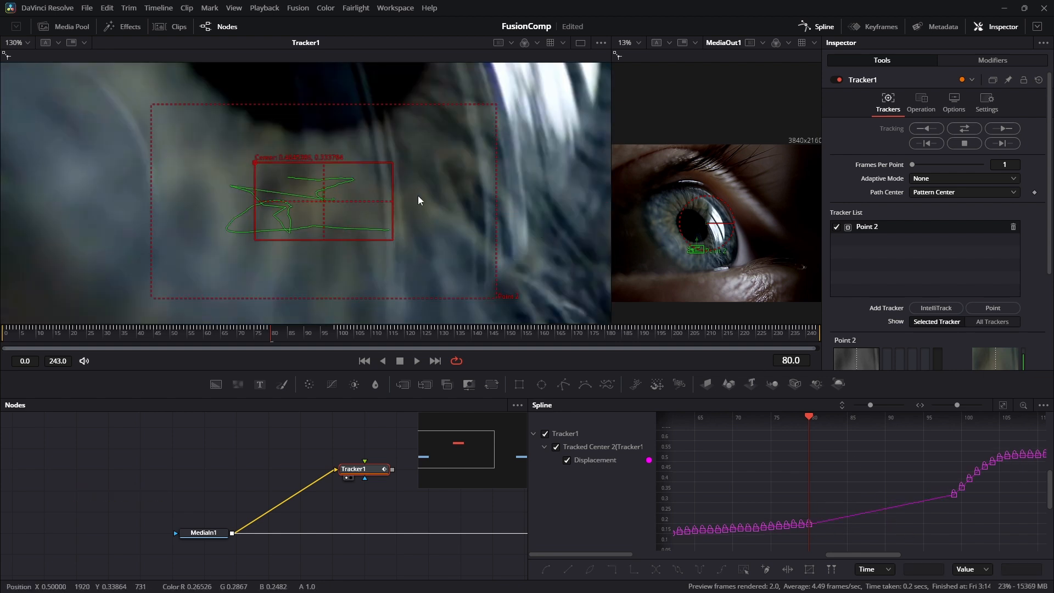
{"action": "scroll", "coordinate": [452, 207], "scroll_direction": "down", "scroll_amount": 2}
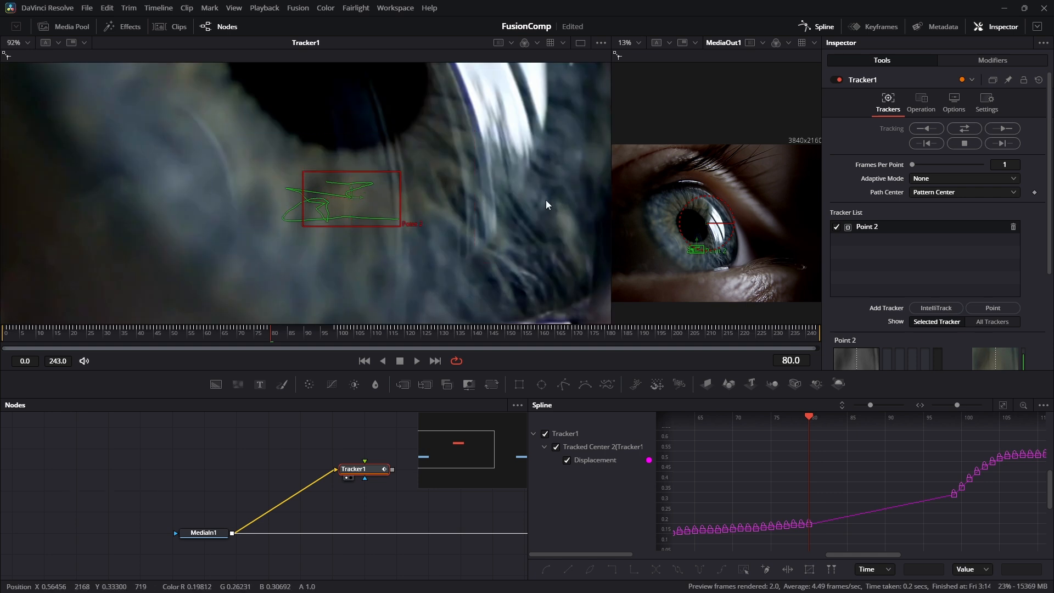
- Track Point 2 forward one frame at a time from frame 80 to frame 88
{"action": "left_click", "coordinate": [1003, 143]}
{"action": "left_click", "coordinate": [1003, 144]}
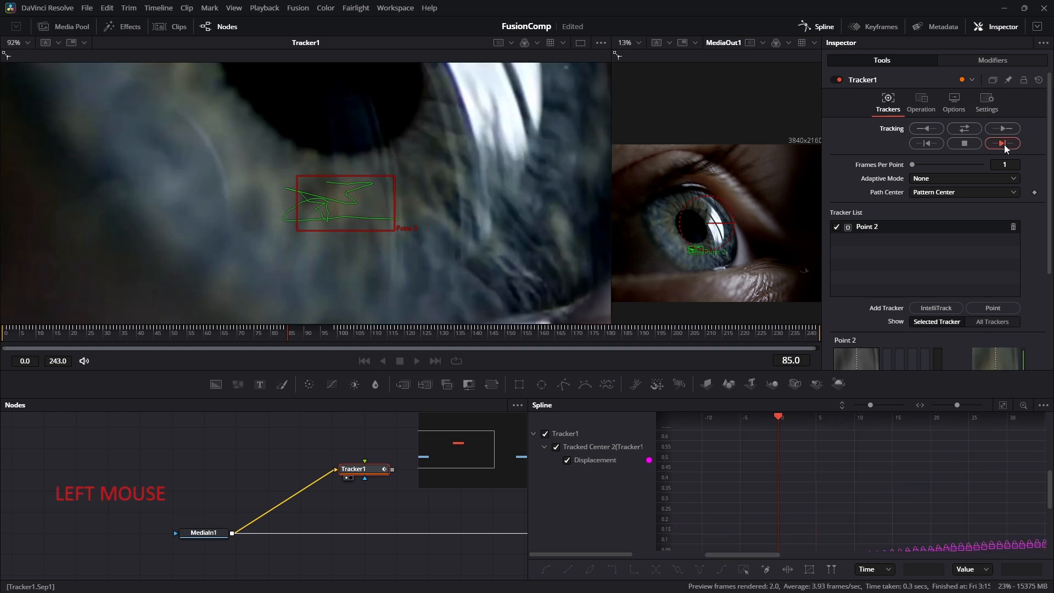
{"action": "left_click", "coordinate": [1004, 144]}
{"action": "left_click", "coordinate": [1003, 144]}
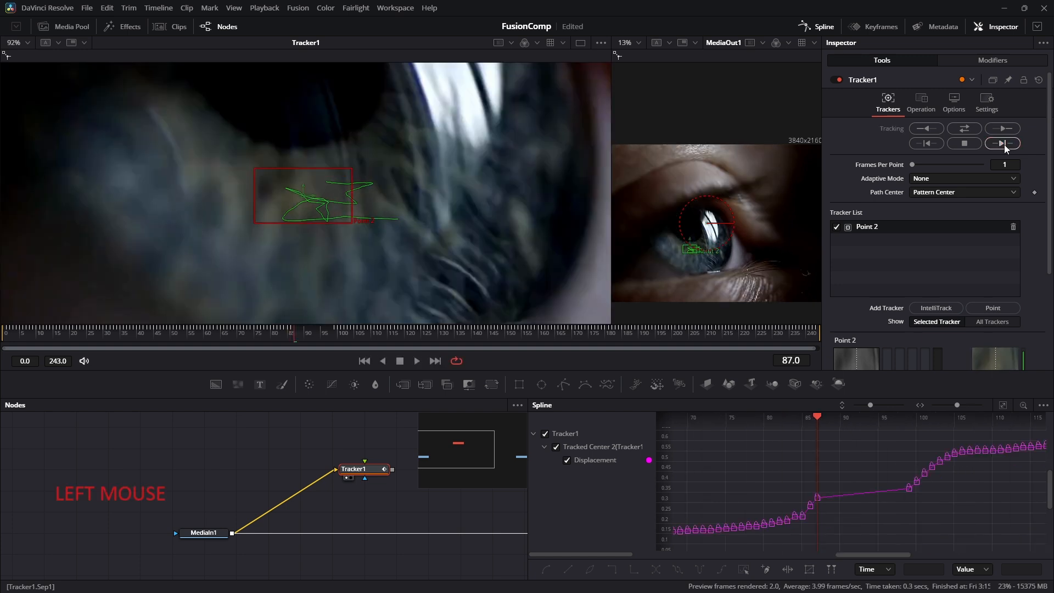
{"action": "left_click", "coordinate": [1003, 143]}
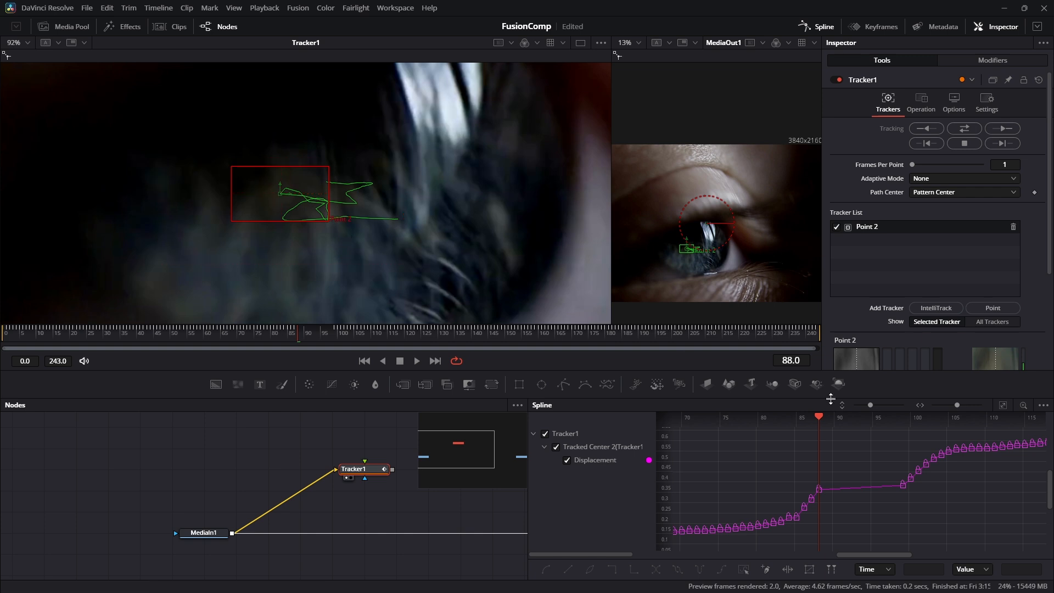
- Compare frames 86 to 88, nudge the pattern box onto the iris detail at frame 87, and delete the displacement keyframe at frame 88
{"action": "key", "text": "Left"}
{"action": "key", "text": "Left"}
{"action": "key", "text": "Right"}
{"action": "key", "text": "Right"}
{"action": "key", "text": "Left"}
{"action": "key", "text": "Left"}
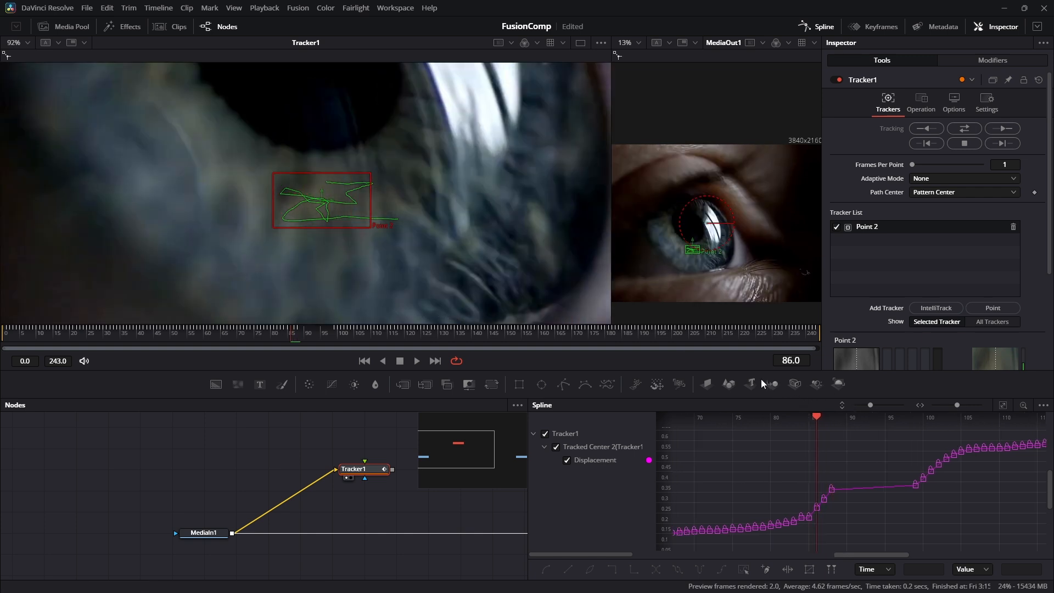
{"action": "key", "text": "Right"}
{"action": "left_click_drag", "start_coordinate": [273, 172], "coordinate": [250, 163]}
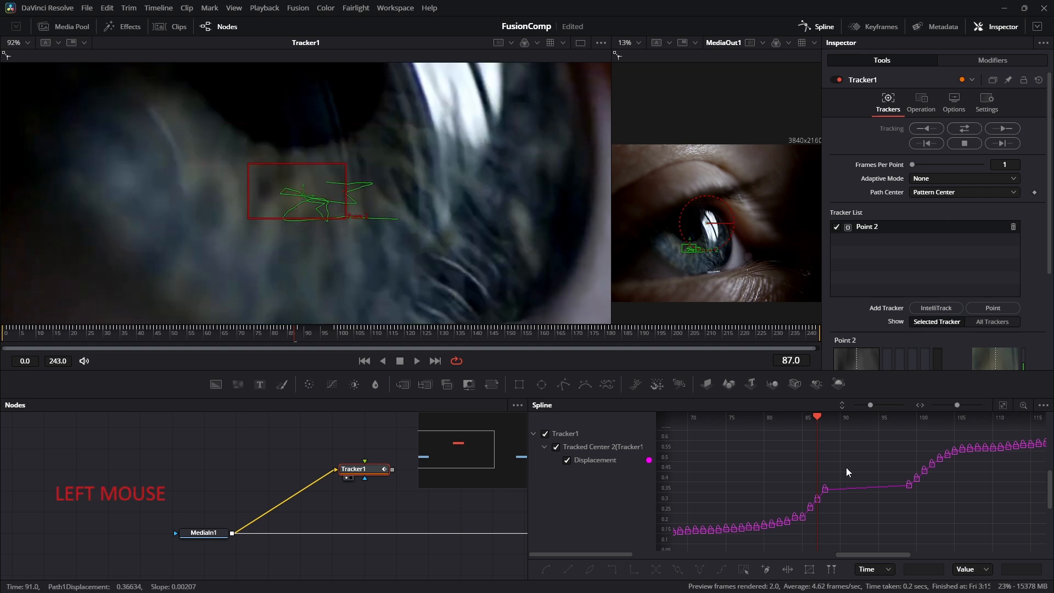
{"action": "key", "text": "Delete"}
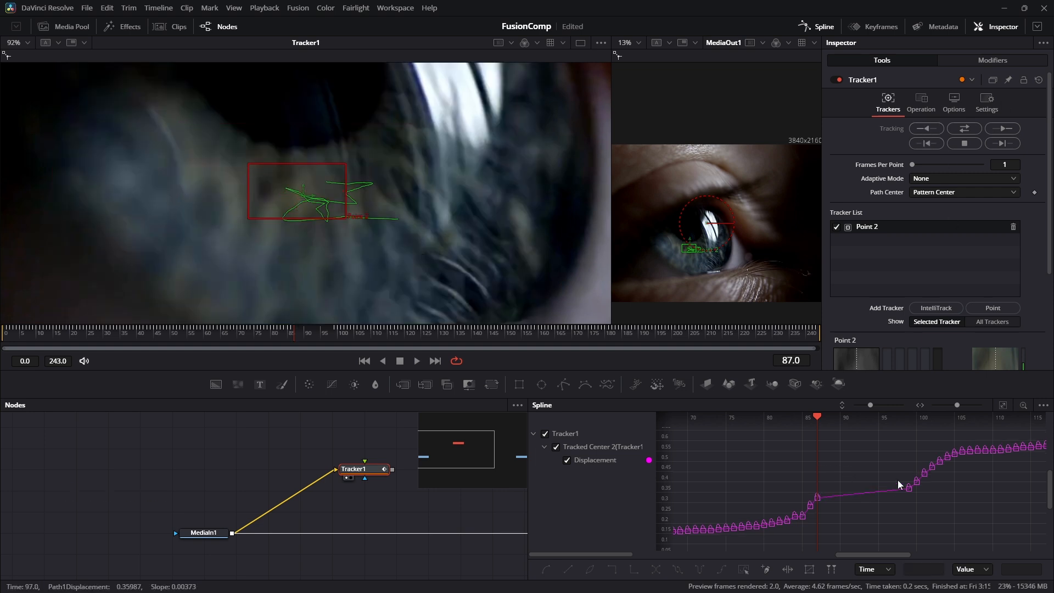
- Track Point 2 one frame forward to frame 88 and shift its pattern box horizontally towards the iris's outer edge to follow the detail
{"action": "left_click", "coordinate": [996, 143]}
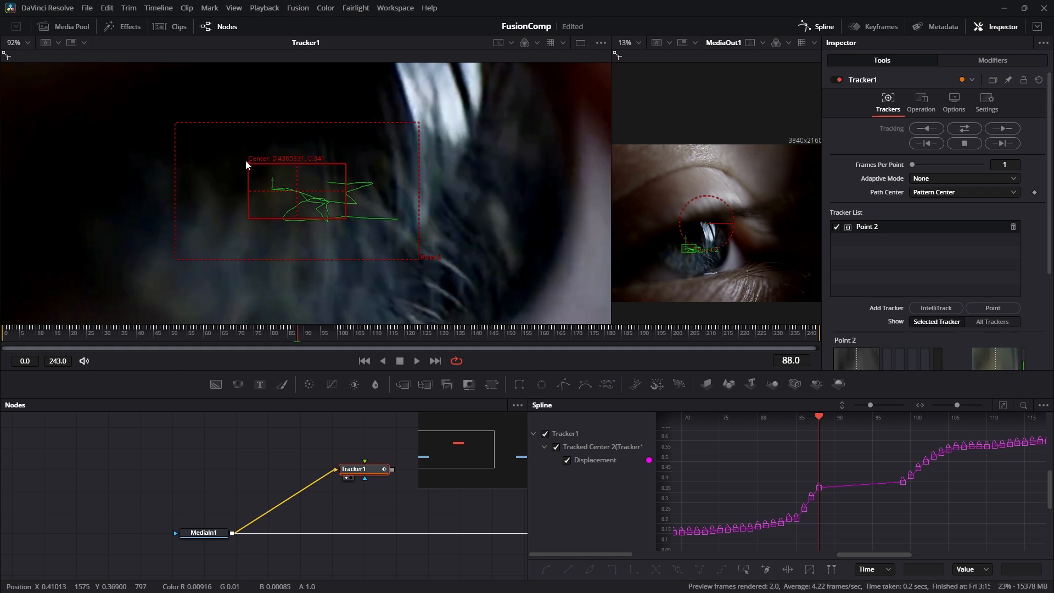
{"action": "left_click_drag", "start_coordinate": [243, 163], "coordinate": [212, 164]}
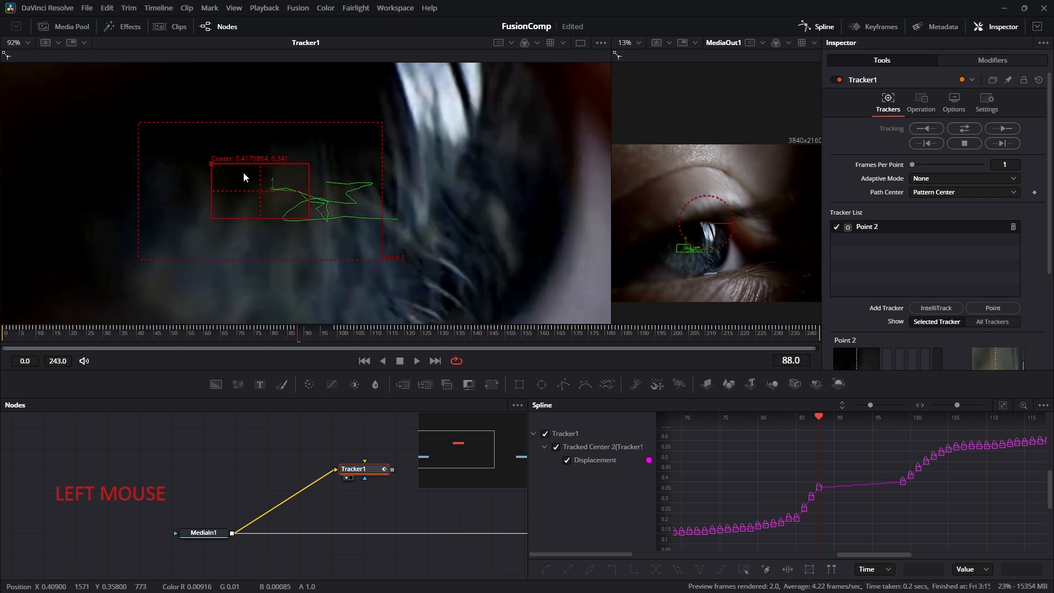
- Step through the blink frames from frame 88 onward and check the pattern box and the displacement curve across the gap
{"action": "key", "text": "Right"}
{"action": "scroll", "coordinate": [301, 199], "scroll_direction": "down", "scroll_amount": 5, "text": "ctrl"}
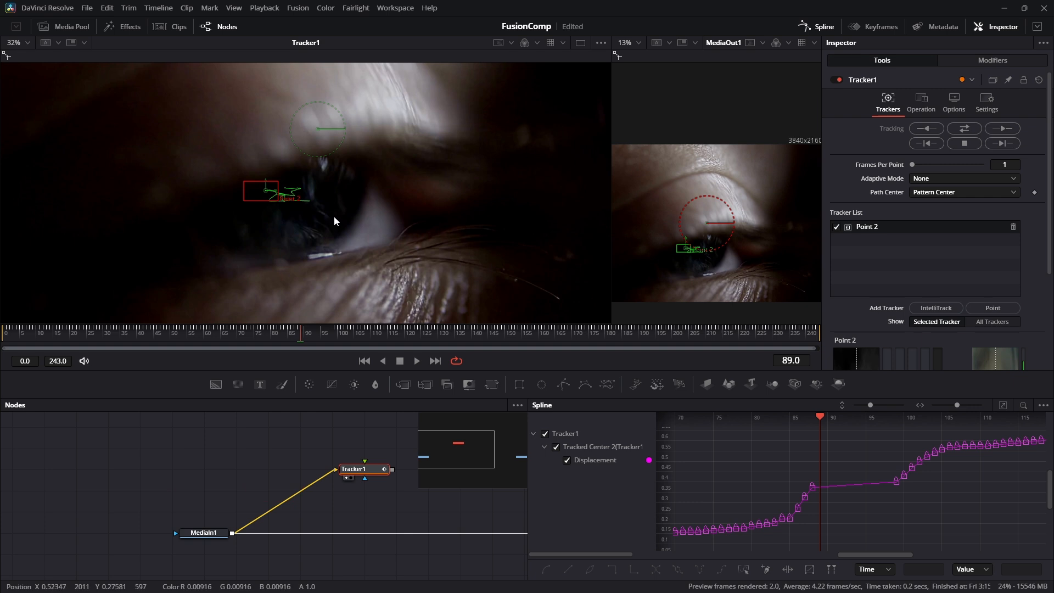
{"action": "key", "text": "Right"}
{"action": "key", "text": "Right"}
{"action": "key", "text": "Right"}
{"action": "key", "text": "Right"}
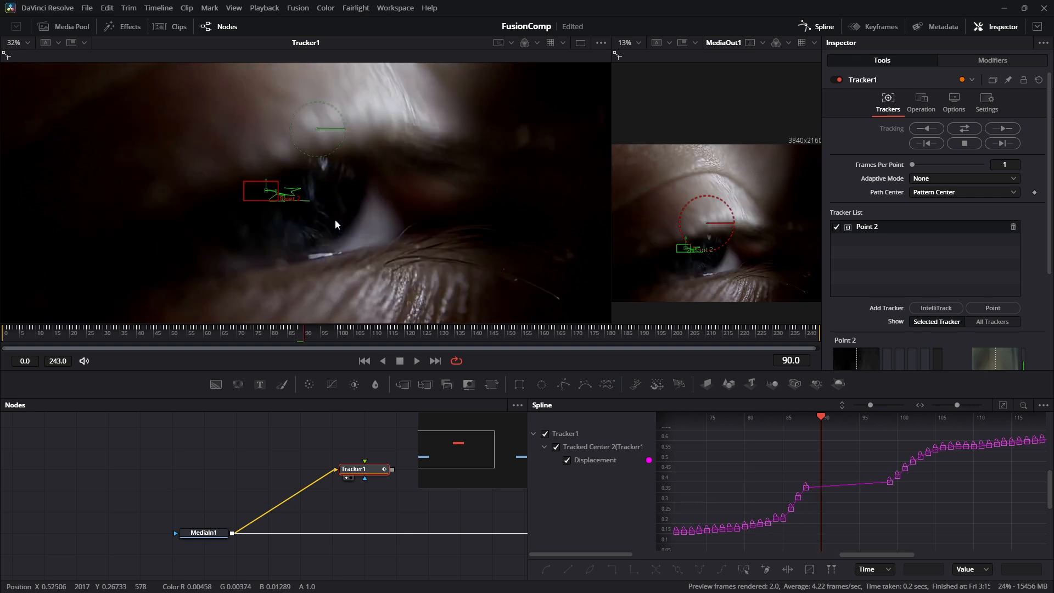
{"action": "key", "text": "Right"}
{"action": "key", "text": "Right"}
{"action": "key", "text": "Right"}
{"action": "key", "text": "Right"}
{"action": "key", "text": "Right"}
{"action": "key", "text": "Right"}
{"action": "key", "text": "Right"}
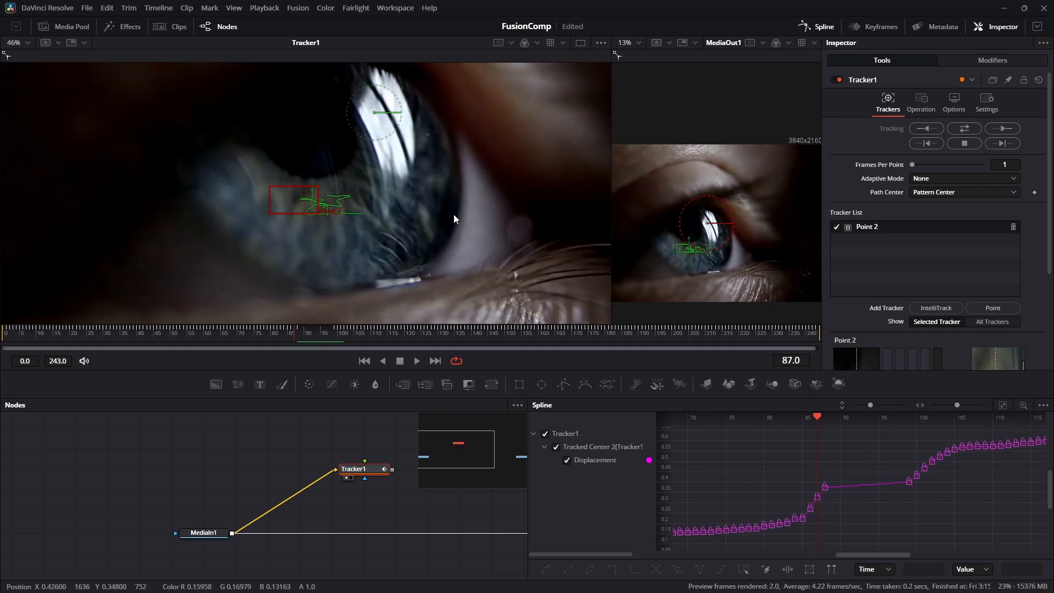
{"action": "left_click_drag", "start_coordinate": [815, 517], "coordinate": [810, 434]}
{"action": "scroll", "coordinate": [810, 496], "scroll_direction": "down", "scroll_amount": 4}
- Add DaVinci_Resolve_Studio.png from the Resources bin to the node graph and show it in the first viewer
{"action": "left_click_drag", "start_coordinate": [411, 515], "coordinate": [336, 521]}
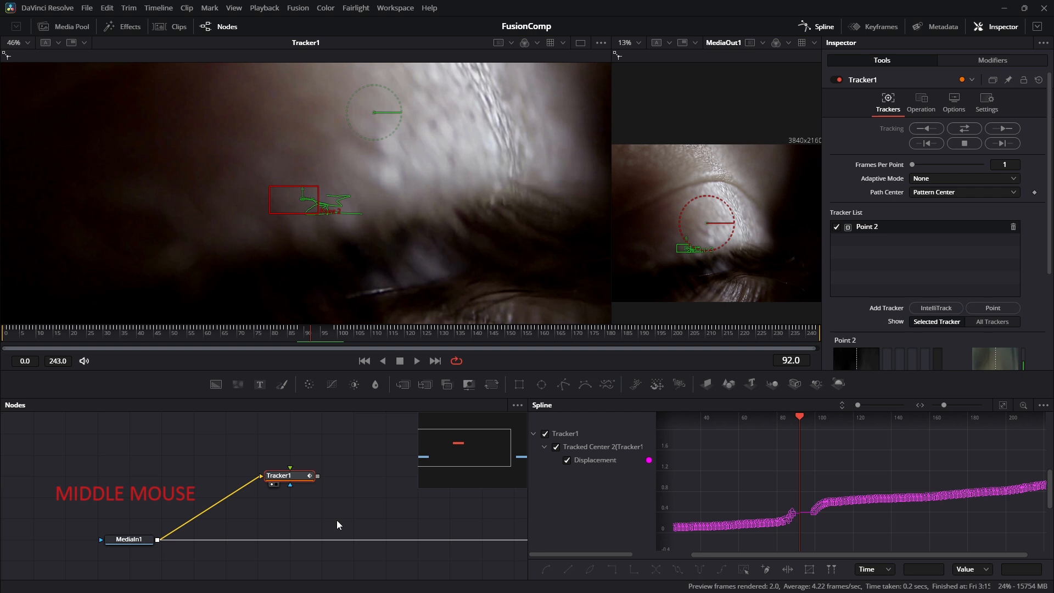
{"action": "left_click_drag", "start_coordinate": [337, 519], "coordinate": [317, 495]}
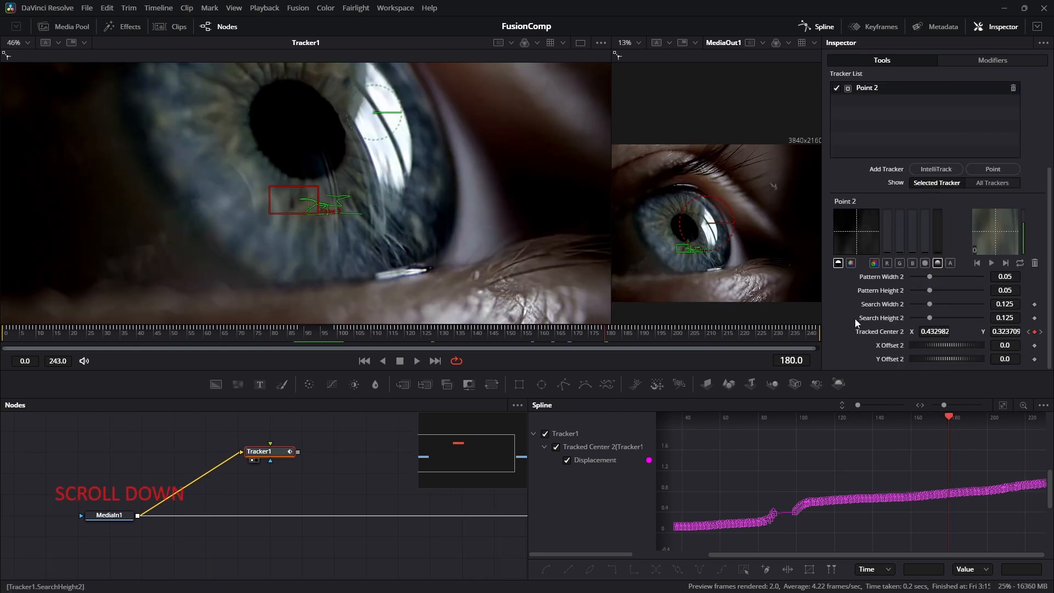
{"action": "scroll", "coordinate": [854, 318], "scroll_direction": "up", "scroll_amount": 5}
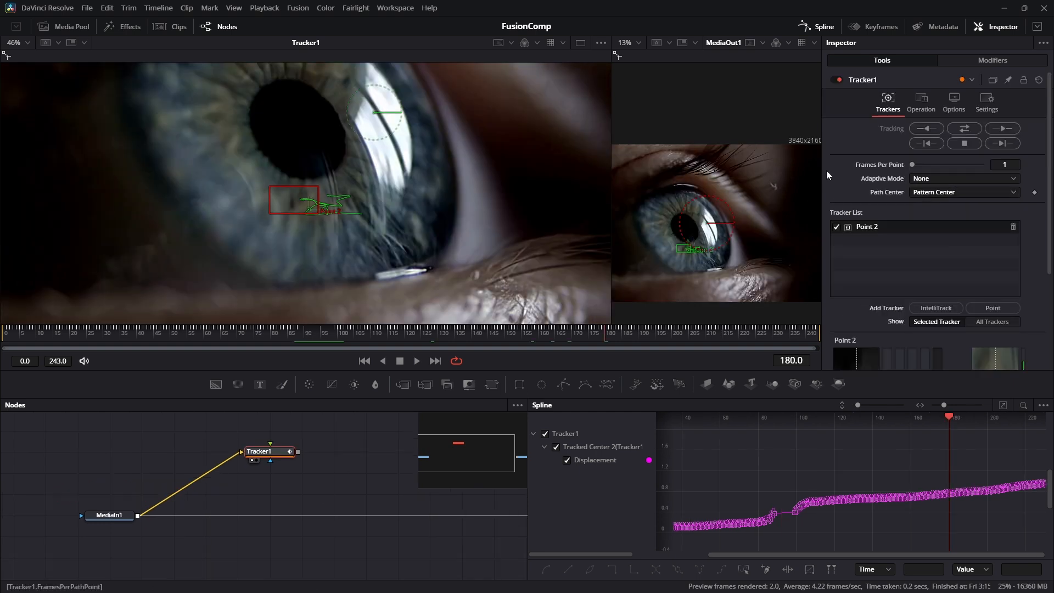
{"action": "left_click", "coordinate": [75, 30]}
{"action": "left_click", "coordinate": [61, 73]}
{"action": "left_click", "coordinate": [44, 116]}
{"action": "left_click", "coordinate": [40, 131]}
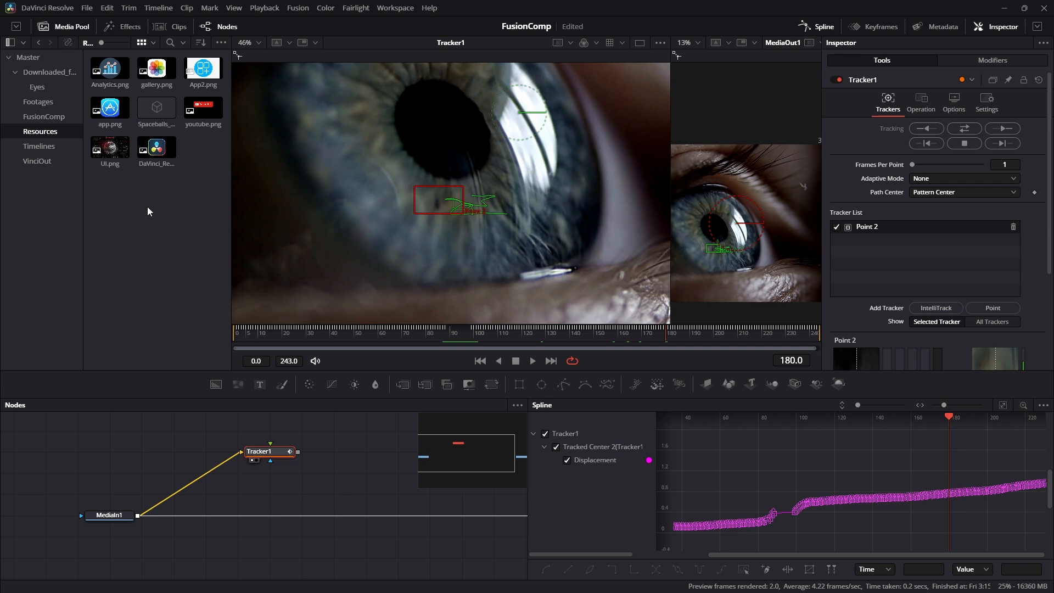
{"action": "left_click_drag", "start_coordinate": [153, 160], "coordinate": [322, 485]}
{"action": "key", "text": "1"}
{"action": "left_click", "coordinate": [44, 26]}
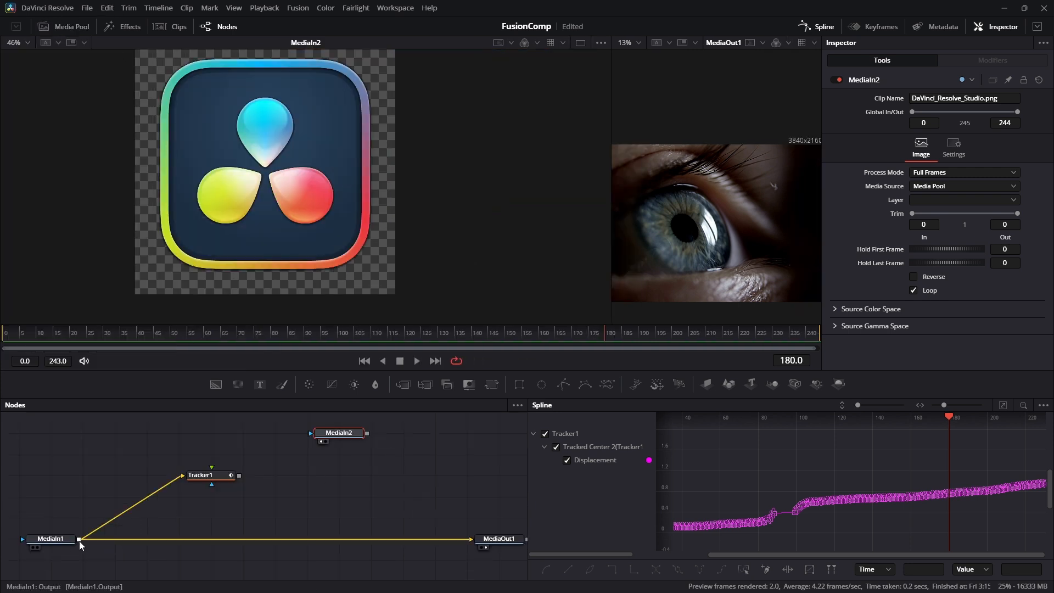
- Connect the logo image MediaIn2 to Tracker1's foreground input and show Tracker1 in the first viewer
{"action": "left_click", "coordinate": [205, 473]}
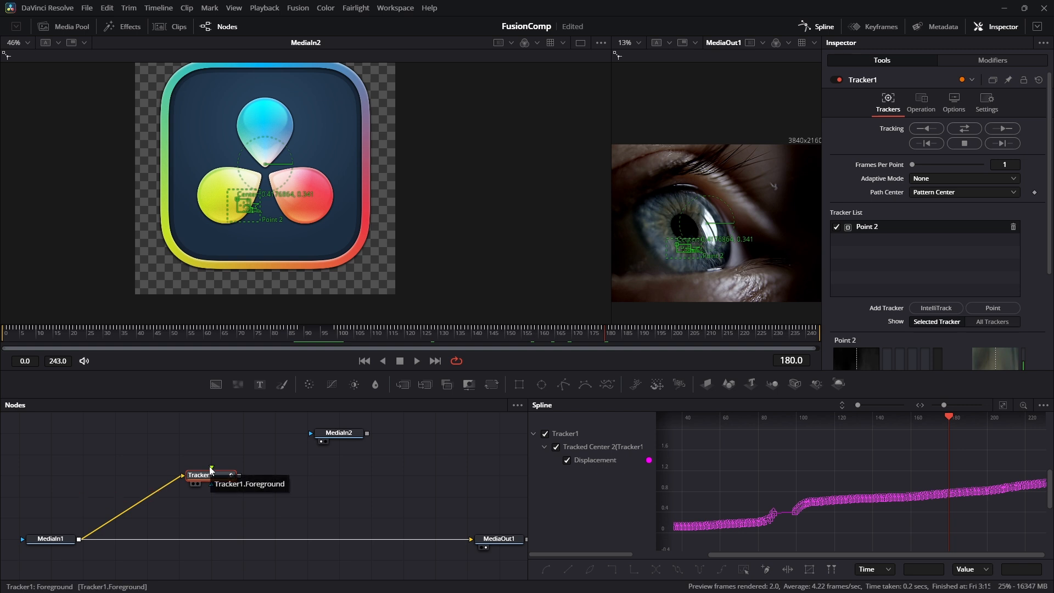
{"action": "left_click_drag", "start_coordinate": [368, 434], "coordinate": [218, 475]}
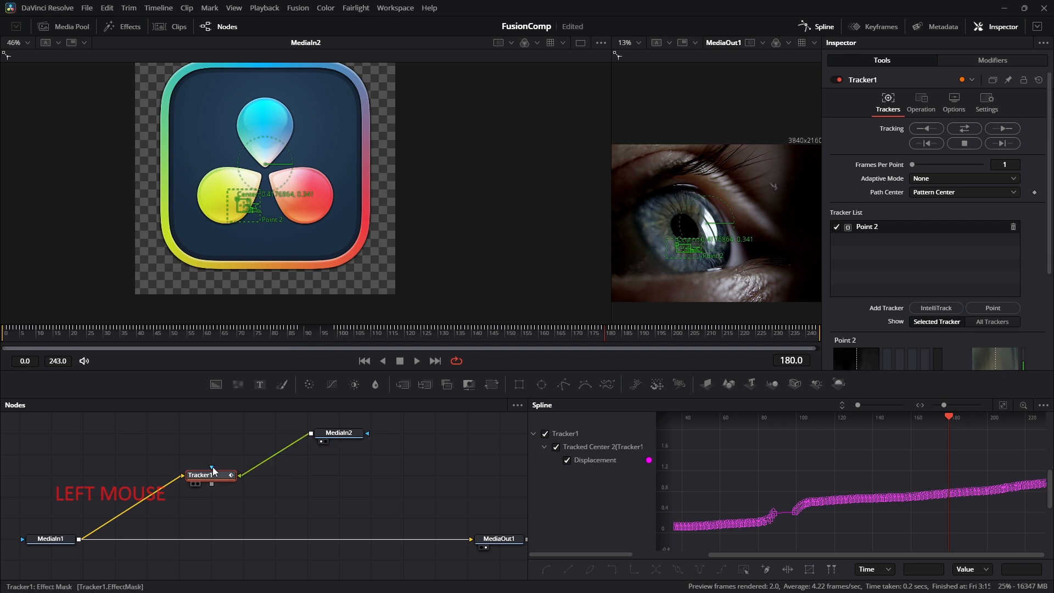
{"action": "key", "text": "1"}
{"action": "scroll", "coordinate": [239, 245], "scroll_direction": "down", "scroll_amount": 3}
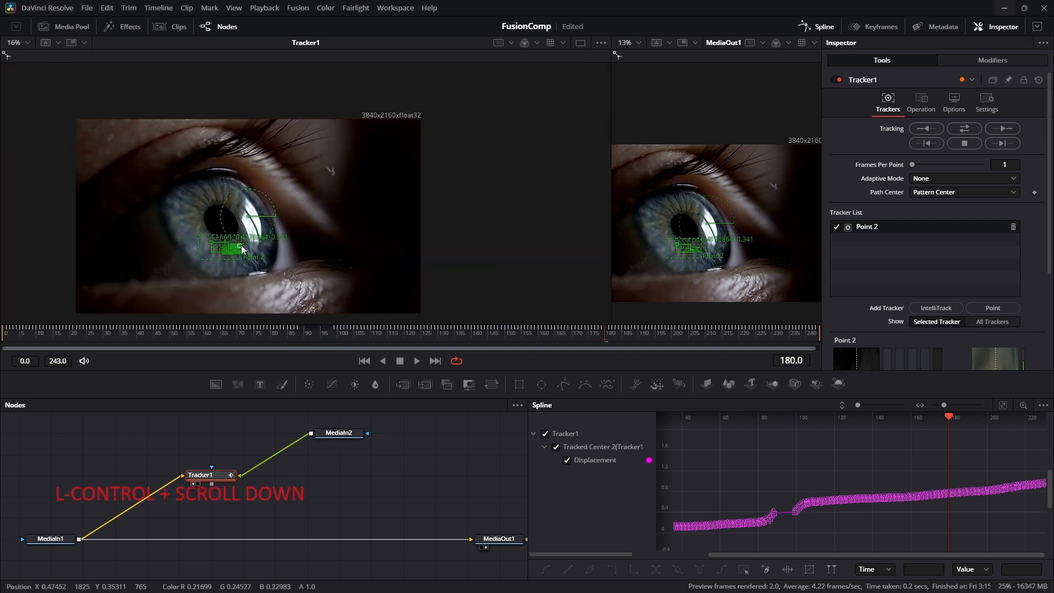
{"action": "scroll", "coordinate": [262, 235], "scroll_direction": "up", "scroll_amount": 2}
- Set Tracker1's operation to Match Move
{"action": "left_click", "coordinate": [227, 476]}
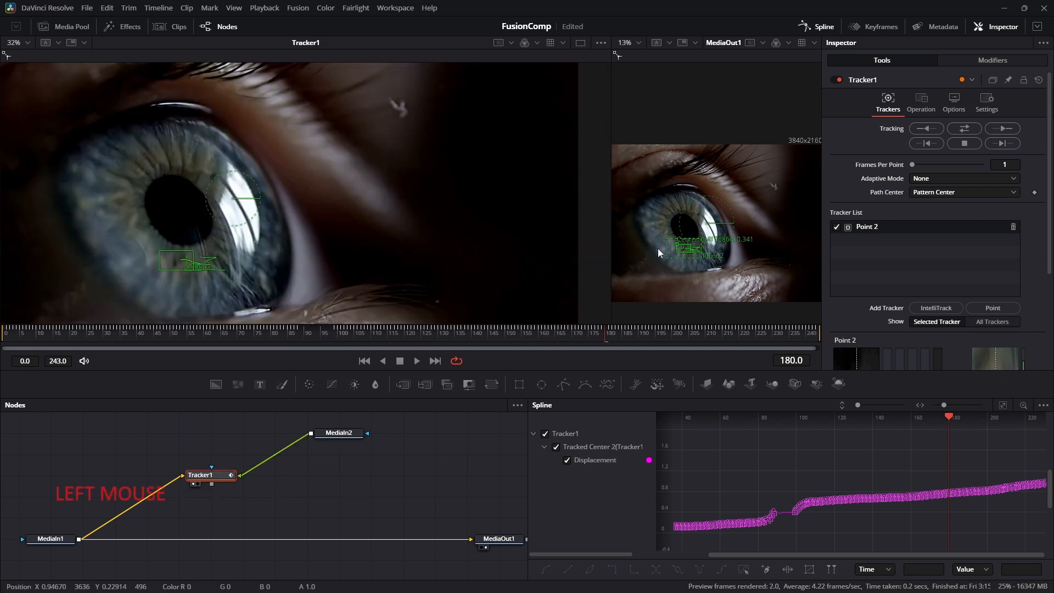
{"action": "left_click", "coordinate": [916, 107]}
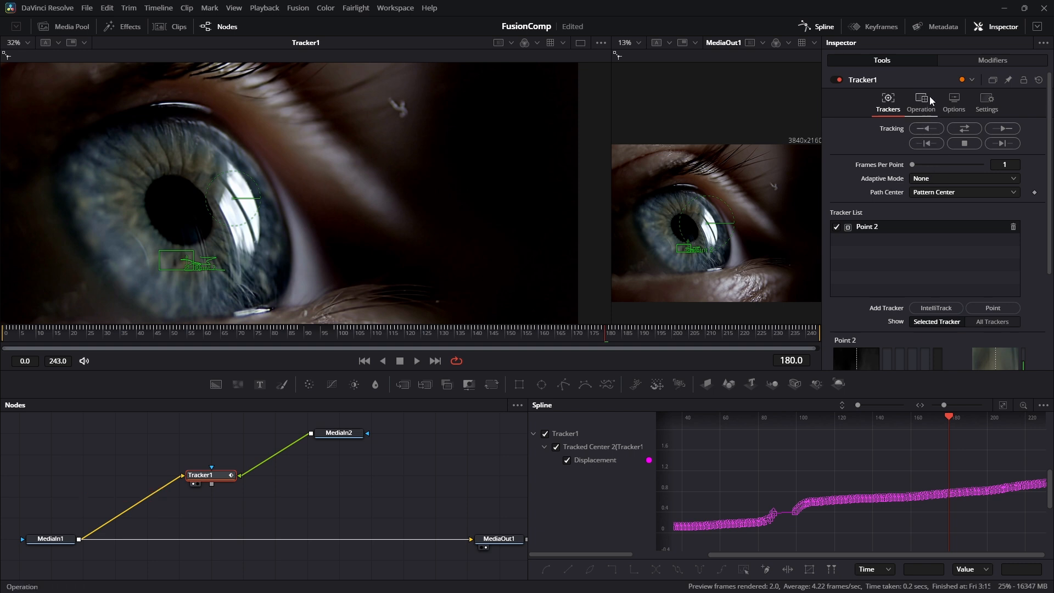
{"action": "left_click", "coordinate": [938, 126]}
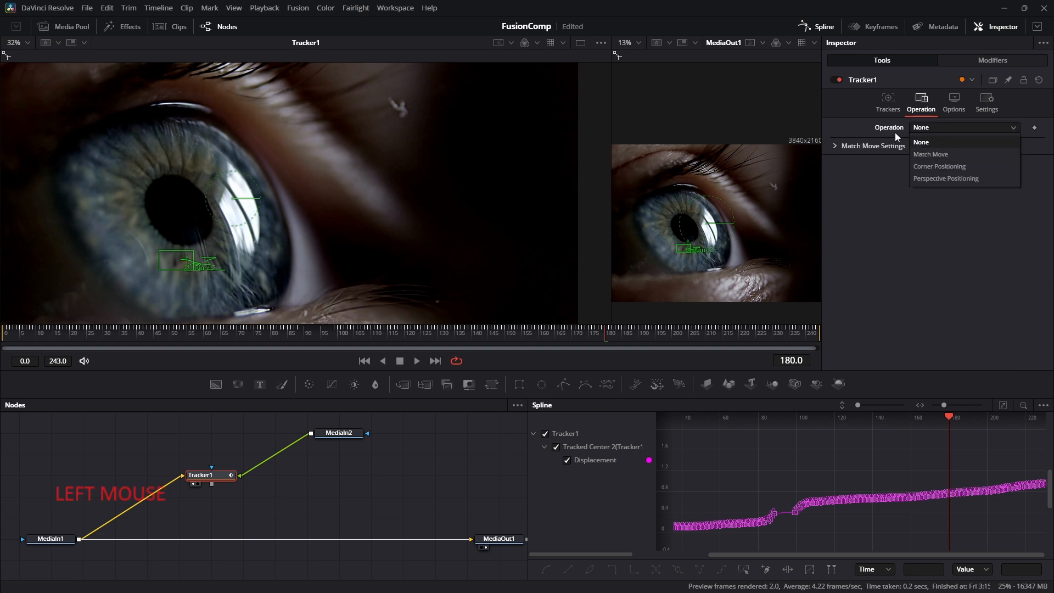
{"action": "left_click", "coordinate": [940, 130]}
{"action": "left_click", "coordinate": [937, 130]}
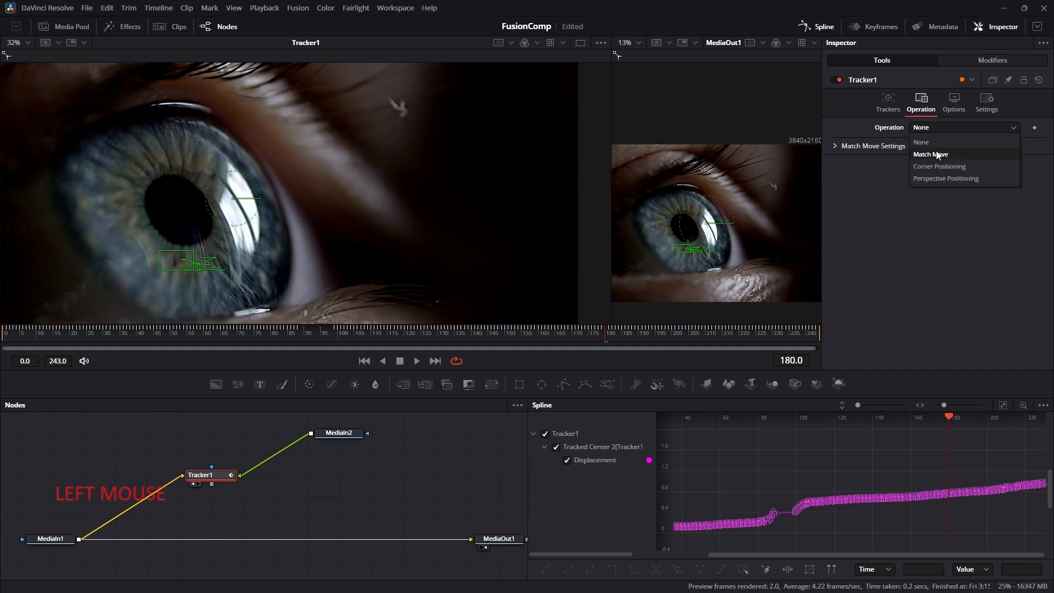
{"action": "left_click", "coordinate": [937, 154]}
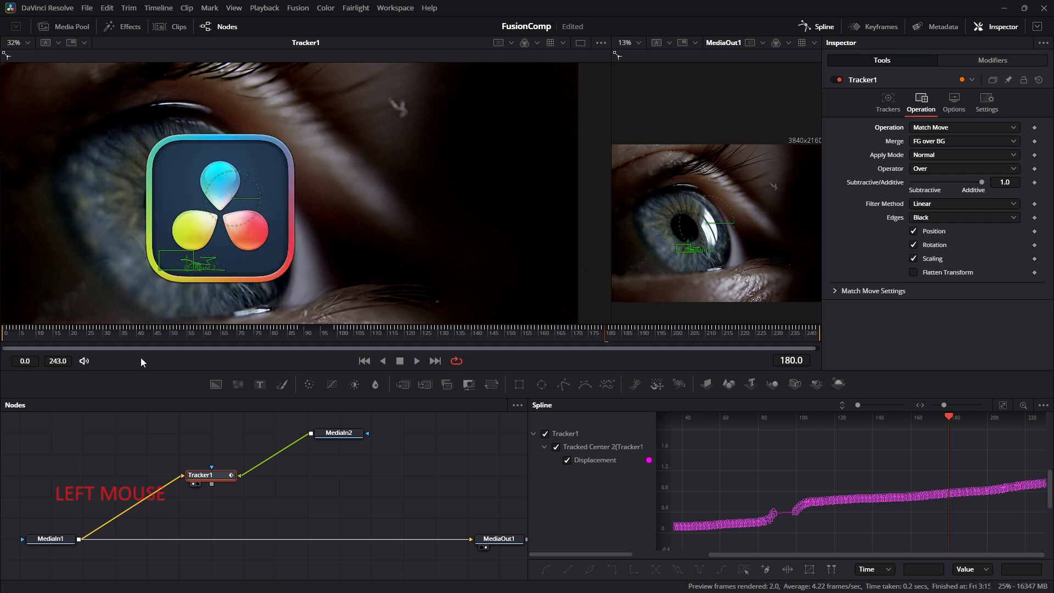
- Play back the composite to check how the logo follows the iris, and save the project
{"action": "left_click_drag", "start_coordinate": [42, 330], "coordinate": [137, 357]}
{"action": "key", "text": "space"}
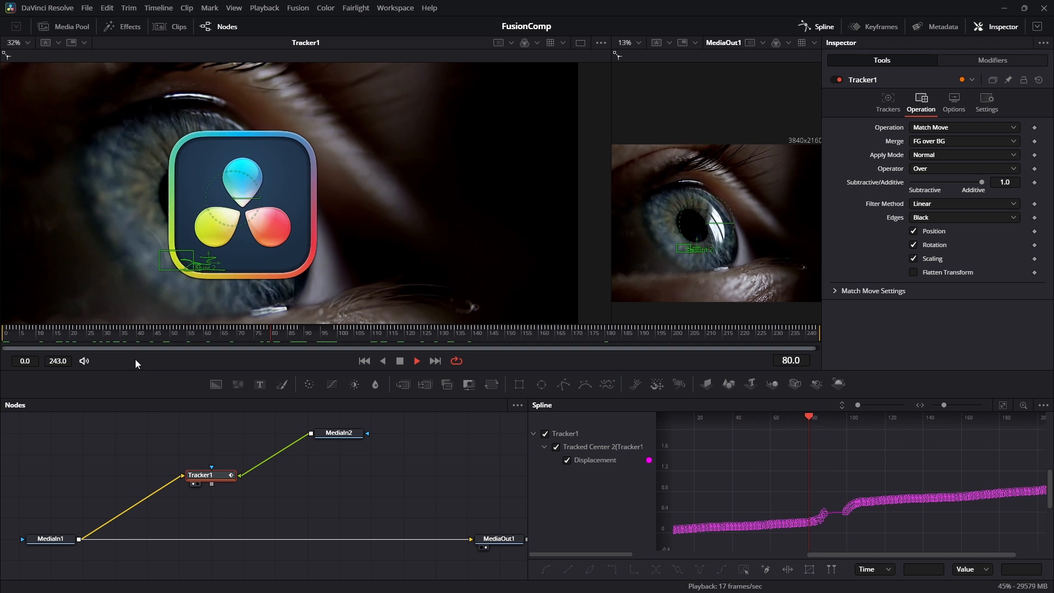
{"action": "key", "text": "space"}
{"action": "key", "text": "ctrl+s"}
- Place MediaIn2 directly above Tracker1 and connect Tracker1's output to MediaOut1
{"action": "left_click", "coordinate": [229, 474]}
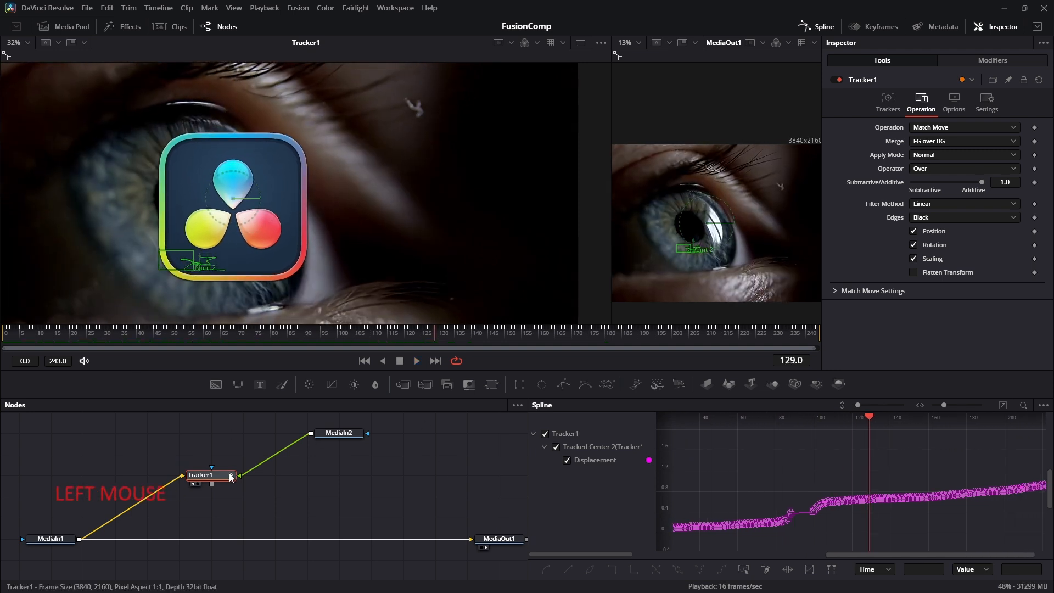
{"action": "mouse_move", "coordinate": [525, 559]}
{"action": "left_mouse_down"}
{"action": "mouse_move", "coordinate": [493, 547]}
{"action": "mouse_move", "coordinate": [538, 569]}
{"action": "left_mouse_up"}
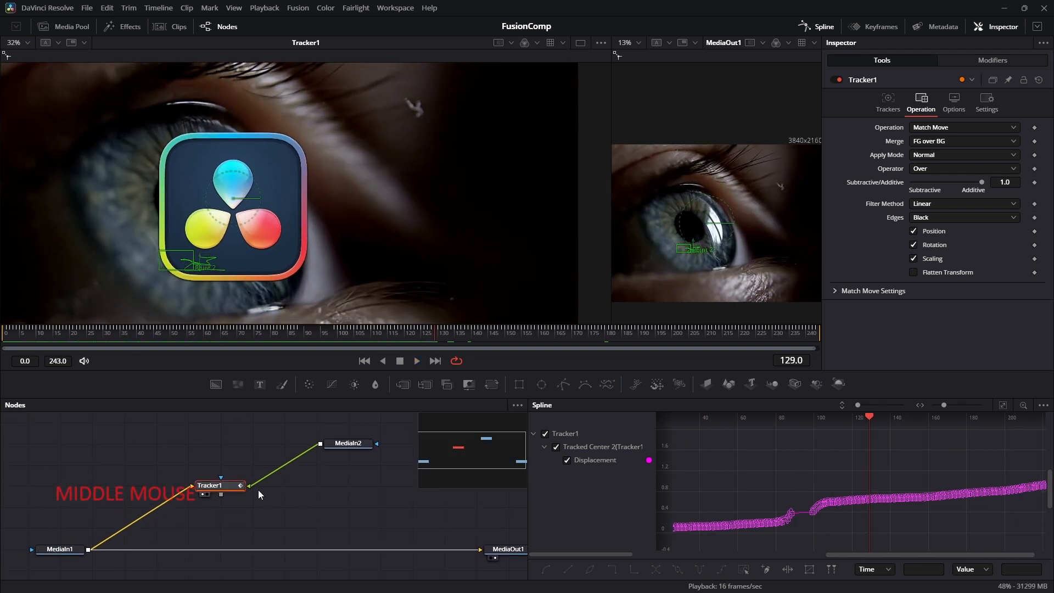
{"action": "left_click_drag", "start_coordinate": [337, 451], "coordinate": [209, 451]}
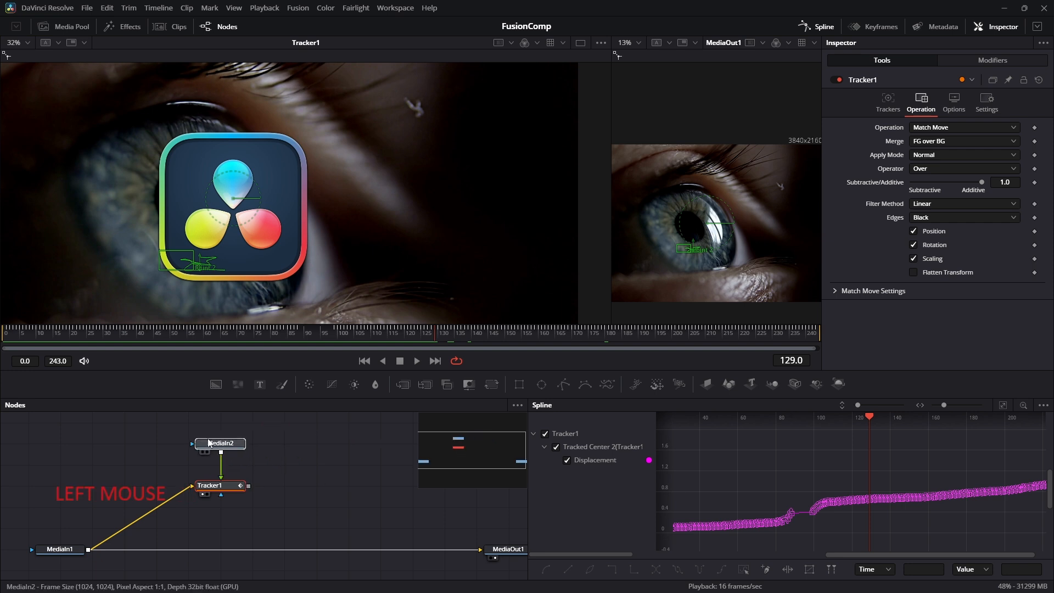
{"action": "left_click_drag", "start_coordinate": [281, 499], "coordinate": [466, 532]}
{"action": "left_click", "coordinate": [472, 532]}
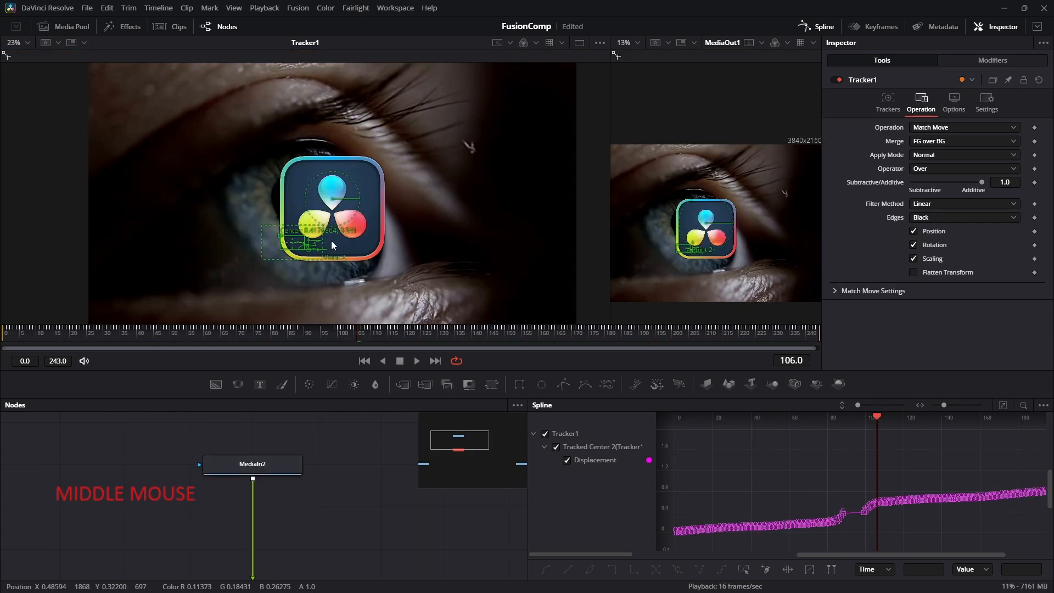
- Insert a Corner Positioner node between MediaIn2 and Tracker1
{"action": "left_click_drag", "start_coordinate": [278, 464], "coordinate": [275, 417]}
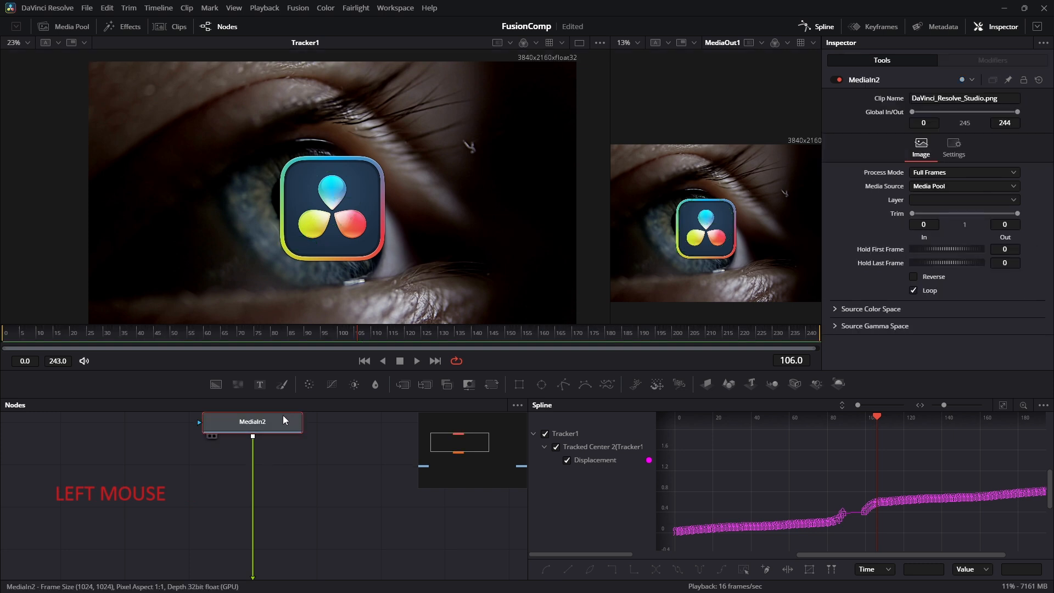
{"action": "key", "text": "ctrl+space"}
{"action": "type", "text": "Tracker"}
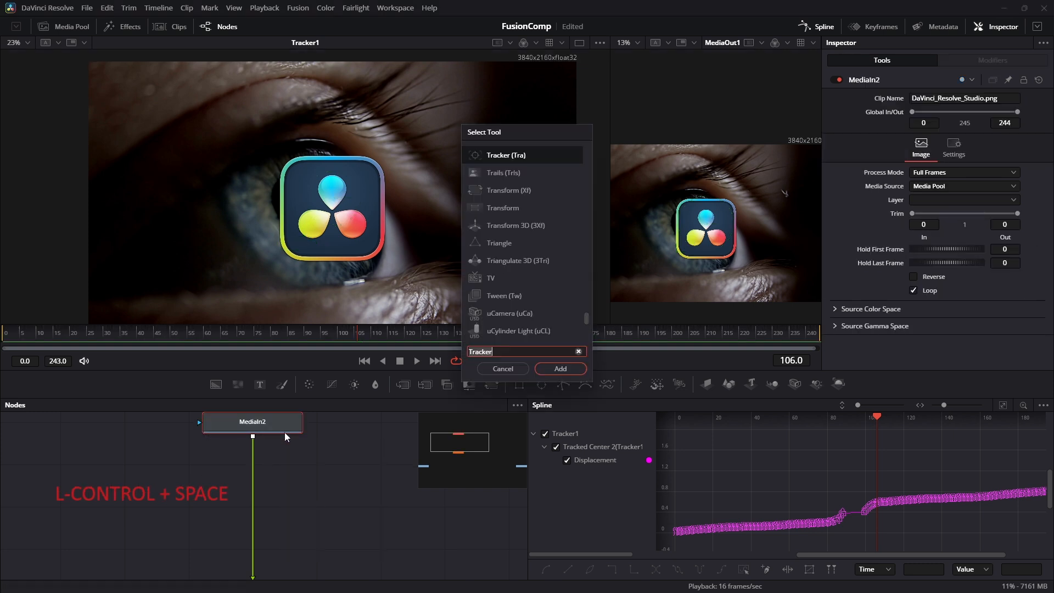
{"action": "key", "text": "BackSpace"}
{"action": "key", "text": "BackSpace"}
{"action": "key", "text": "BackSpace"}
{"action": "key", "text": "BackSpace"}
{"action": "key", "text": "BackSpace"}
{"action": "key", "text": "BackSpace"}
{"action": "key", "text": "BackSpace"}
{"action": "type", "text": "corner"}
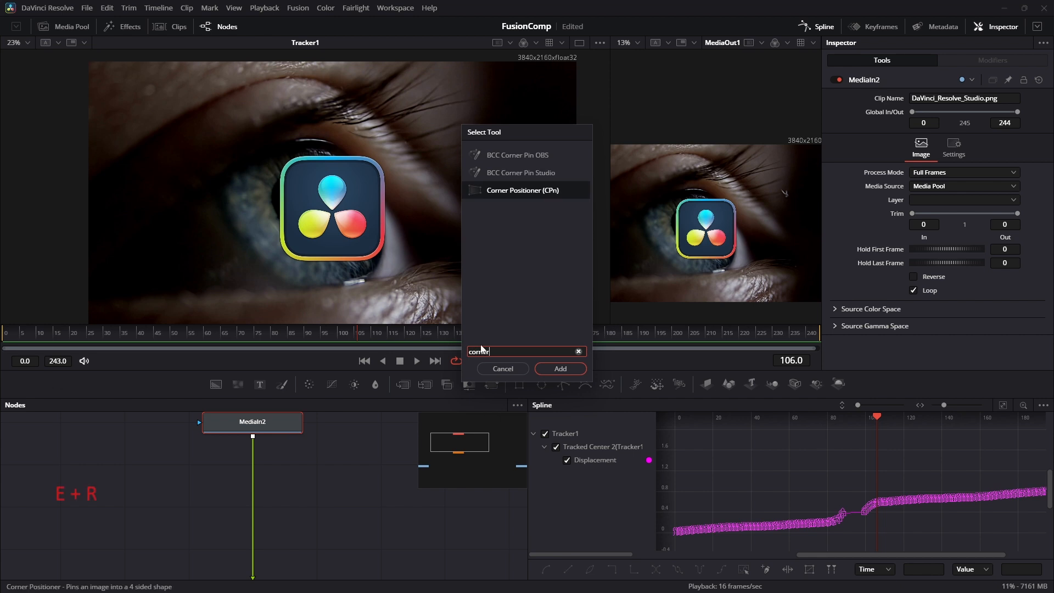
{"action": "key", "text": "Return"}
{"action": "left_click_drag", "start_coordinate": [301, 471], "coordinate": [307, 510]}
- Skew the logo to the iris with corners at about (-0.19, 0.81), (0.74, 0.84), (-0.02, -0.09) and (0.91, -0.01), and save the project
{"action": "left_click_drag", "start_coordinate": [279, 156], "coordinate": [237, 173]}
{"action": "left_click_drag", "start_coordinate": [268, 234], "coordinate": [273, 283]}
{"action": "left_click_drag", "start_coordinate": [385, 143], "coordinate": [354, 158]}
{"action": "left_click_drag", "start_coordinate": [397, 260], "coordinate": [394, 267]}
{"action": "left_click_drag", "start_coordinate": [354, 158], "coordinate": [376, 154]}
{"action": "mouse_move", "coordinate": [237, 173]}
{"action": "left_mouse_down"}
{"action": "mouse_move", "coordinate": [220, 167]}
{"action": "mouse_move", "coordinate": [242, 168]}
{"action": "left_mouse_up"}
{"action": "left_click_drag", "start_coordinate": [273, 283], "coordinate": [264, 284]}
{"action": "left_click_drag", "start_coordinate": [394, 266], "coordinate": [384, 275]}
{"action": "left_click_drag", "start_coordinate": [376, 154], "coordinate": [364, 163]}
{"action": "scroll", "coordinate": [366, 223], "scroll_direction": "down", "scroll_amount": 2}
{"action": "key", "text": "ctrl+s"}
- Make the two viewers about equally wide and hide the Spline editor
{"action": "left_click_drag", "start_coordinate": [608, 303], "coordinate": [494, 306]}
{"action": "left_click_drag", "start_coordinate": [294, 506], "coordinate": [3, 346]}
{"action": "left_click", "coordinate": [828, 28]}
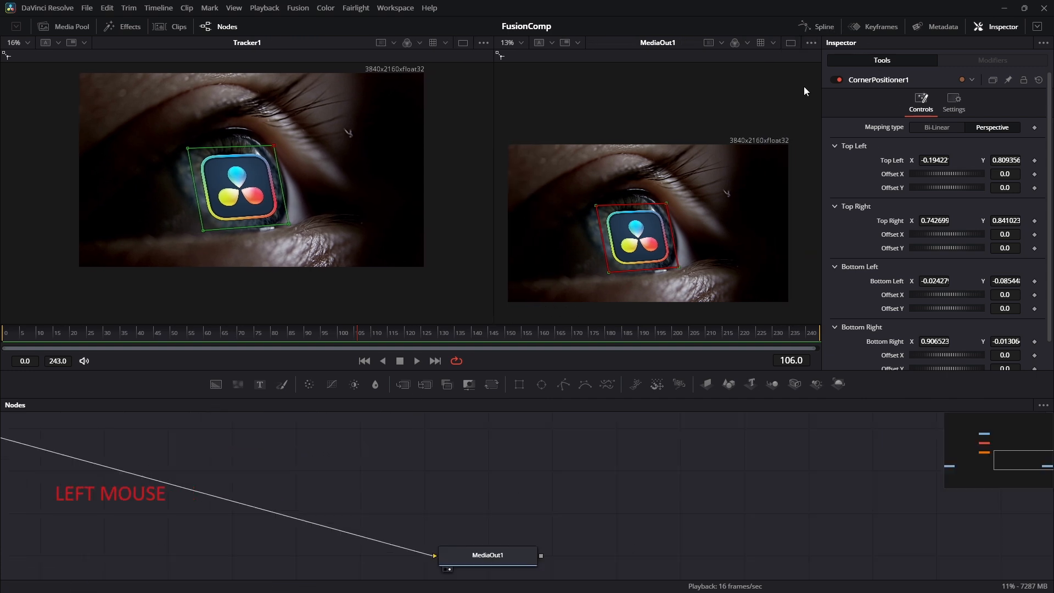
- Line up Tracker1 in the node graph between MediaIn1 and MediaOut1
{"action": "scroll", "coordinate": [587, 522], "scroll_direction": "down", "scroll_amount": 5}
{"action": "scroll", "coordinate": [561, 532], "scroll_direction": "up", "scroll_amount": 4}
{"action": "left_click_drag", "start_coordinate": [279, 471], "coordinate": [278, 561]}
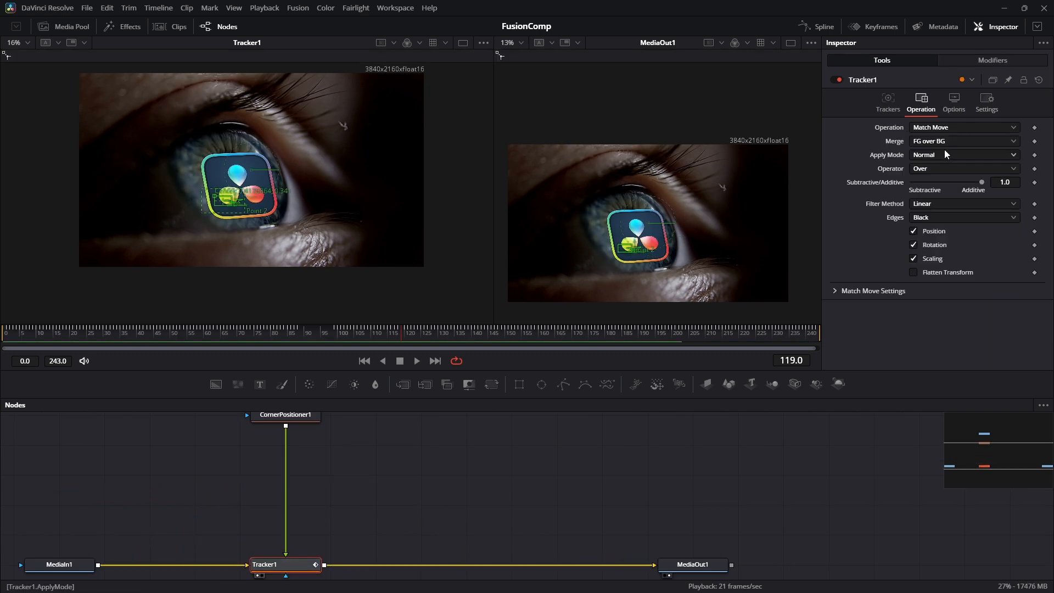
- Set Tracker1's apply mode to Screen so the logo blends over the iris
{"action": "left_click", "coordinate": [931, 159]}
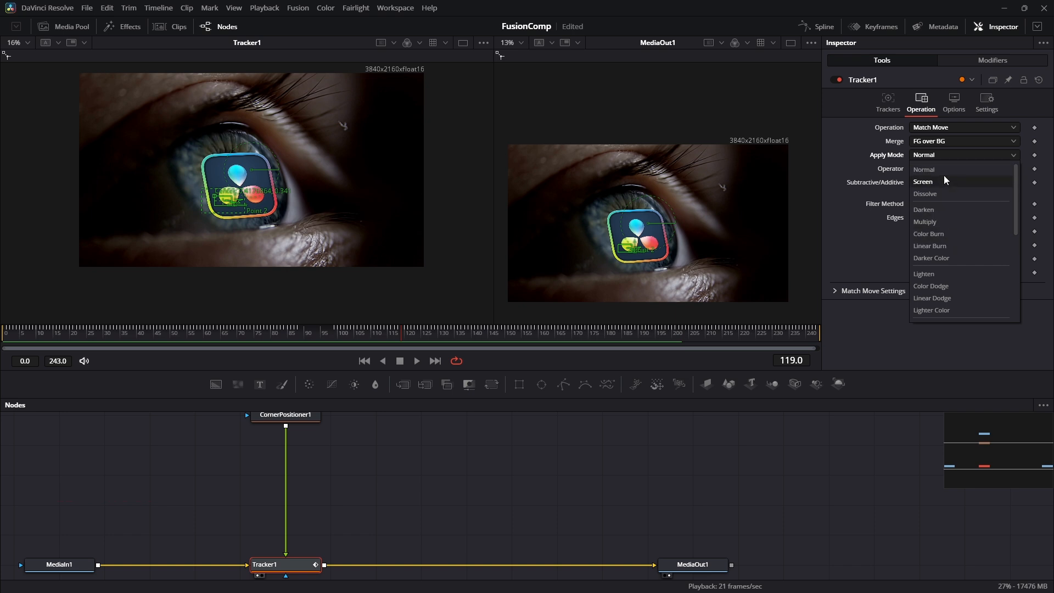
{"action": "left_click", "coordinate": [938, 170]}
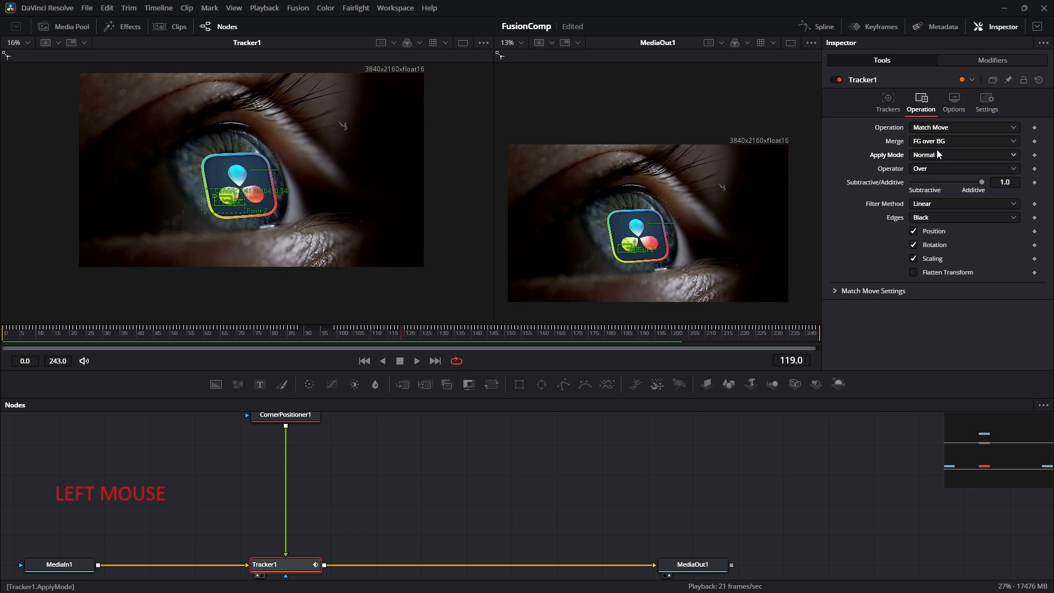
{"action": "key", "text": "Down"}
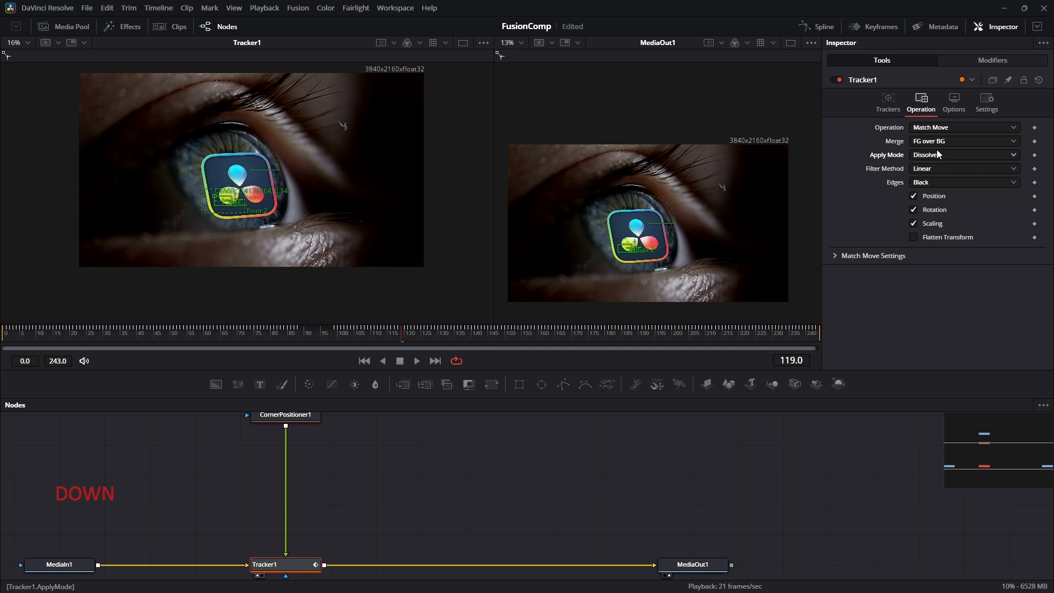
{"action": "scroll", "coordinate": [938, 155], "scroll_direction": "up", "scroll_amount": 1}
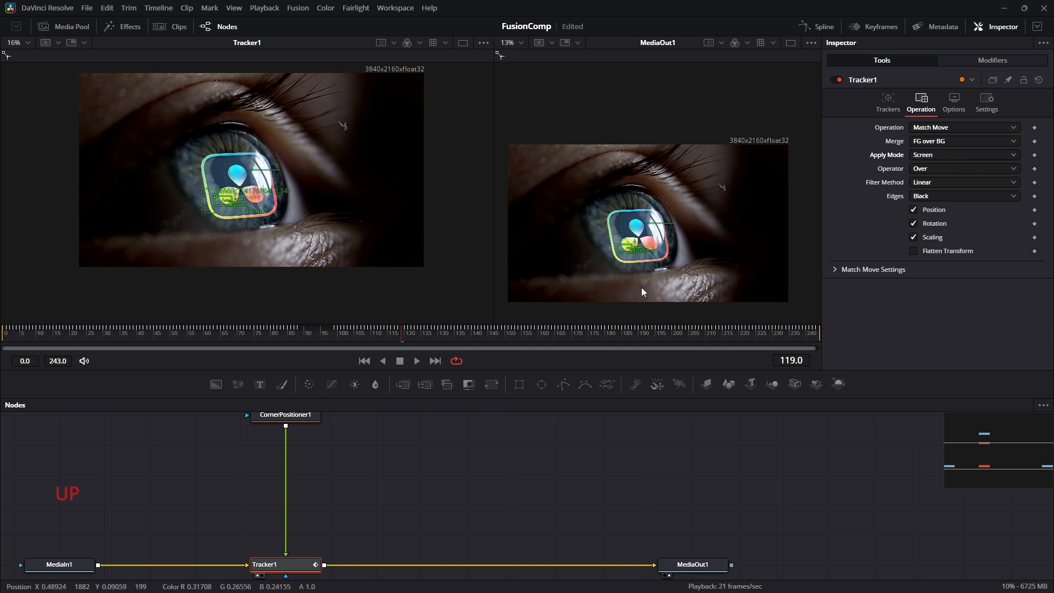
{"action": "scroll", "coordinate": [636, 245], "scroll_direction": "up", "scroll_amount": 3}
- Add a Transform node after MediaIn2, shift the logo slightly upward over the iris, and save the project
{"action": "left_click_drag", "start_coordinate": [339, 418], "coordinate": [352, 454]}
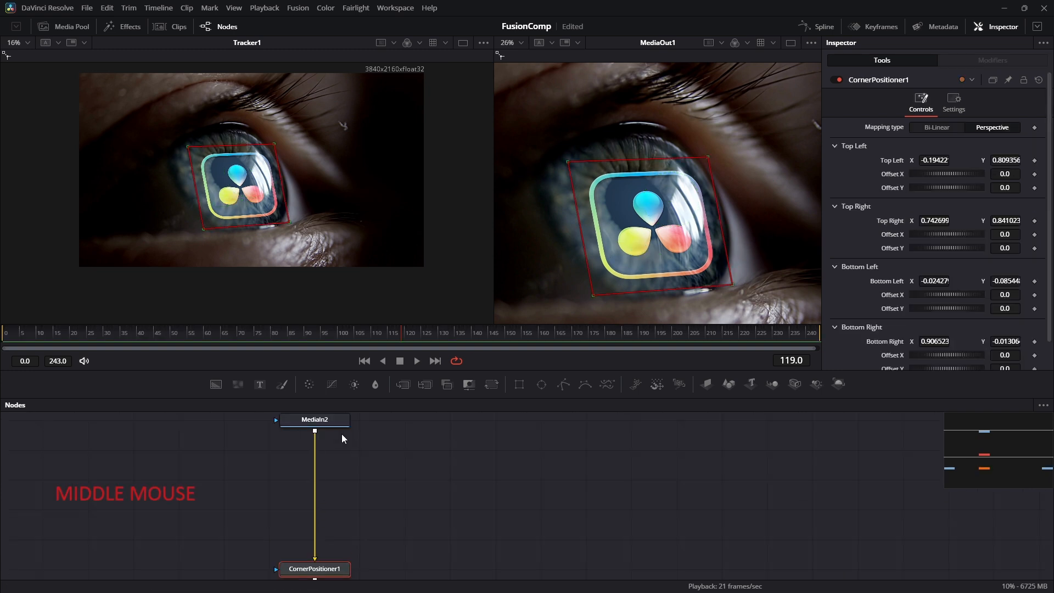
{"action": "left_click_drag", "start_coordinate": [341, 438], "coordinate": [342, 479]}
{"action": "left_click", "coordinate": [334, 464]}
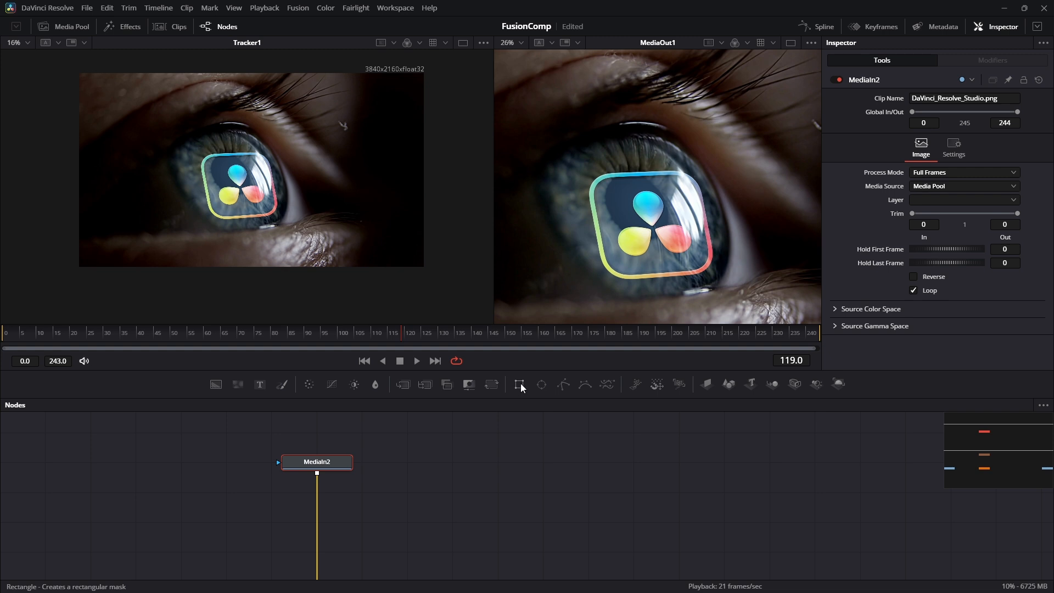
{"action": "left_click", "coordinate": [492, 384]}
{"action": "left_click_drag", "start_coordinate": [672, 202], "coordinate": [669, 178]}
{"action": "key", "text": "ctrl+s"}
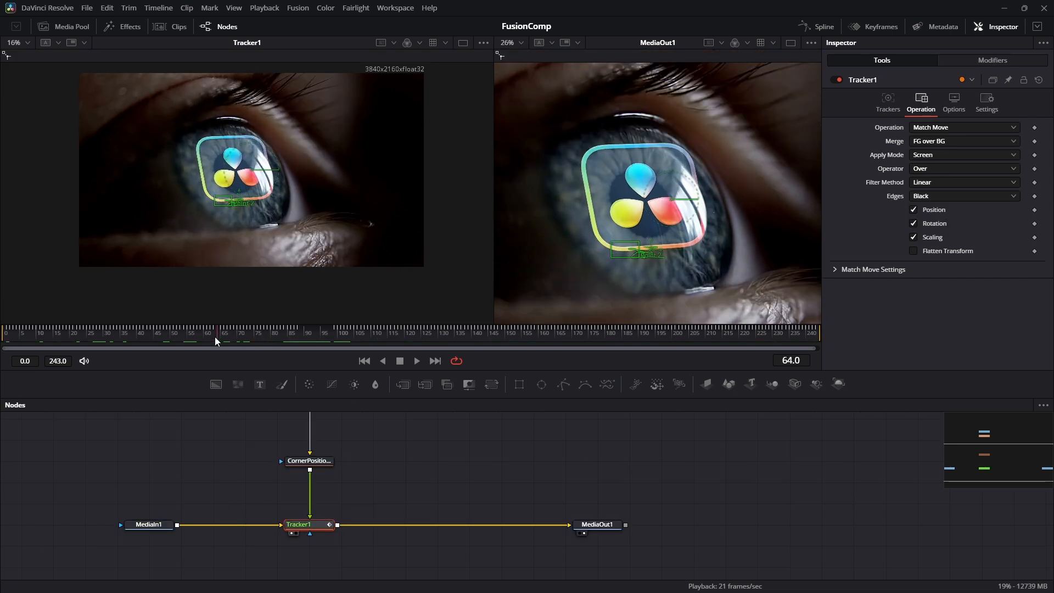
{"action": "left_click_drag", "start_coordinate": [215, 337], "coordinate": [181, 334]}
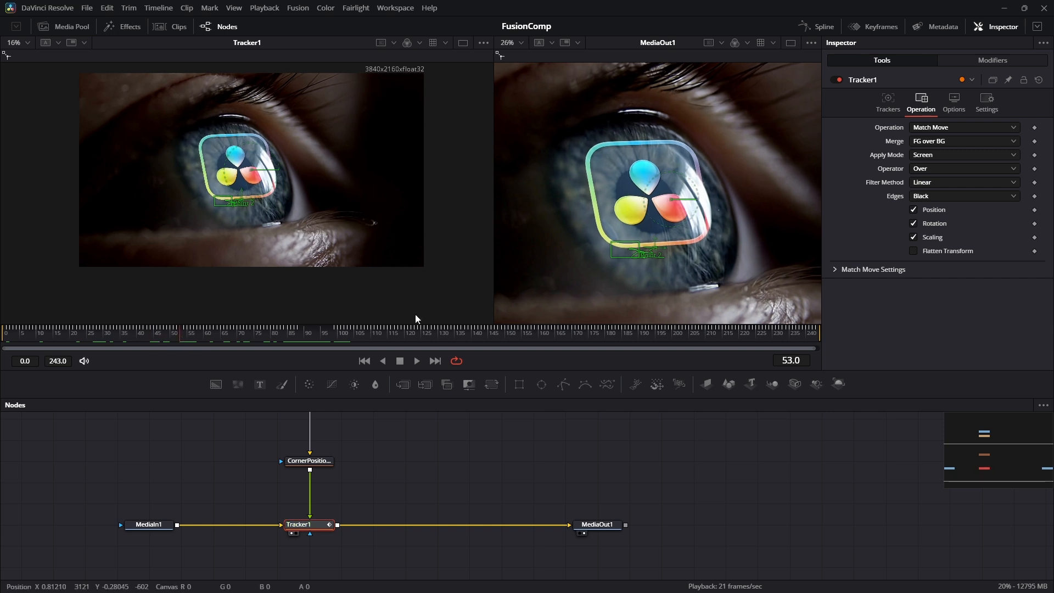
{"action": "scroll", "coordinate": [261, 222], "scroll_direction": "down", "scroll_amount": 2}
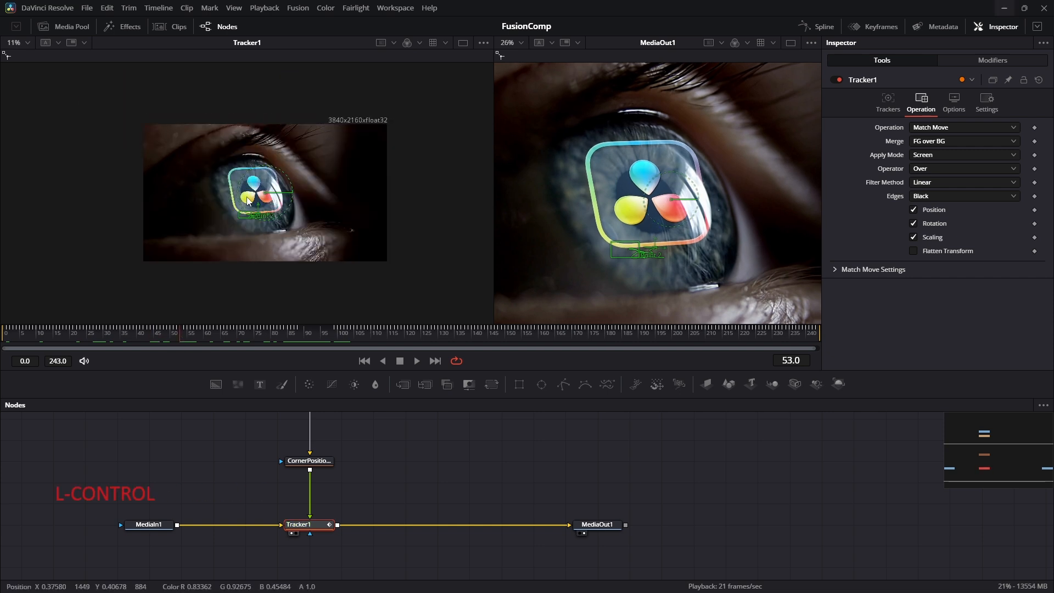
- Add a Magic Mask node, feed it from MediaIn1, and show it in the first viewer
{"action": "left_click_drag", "start_coordinate": [354, 472], "coordinate": [527, 499]}
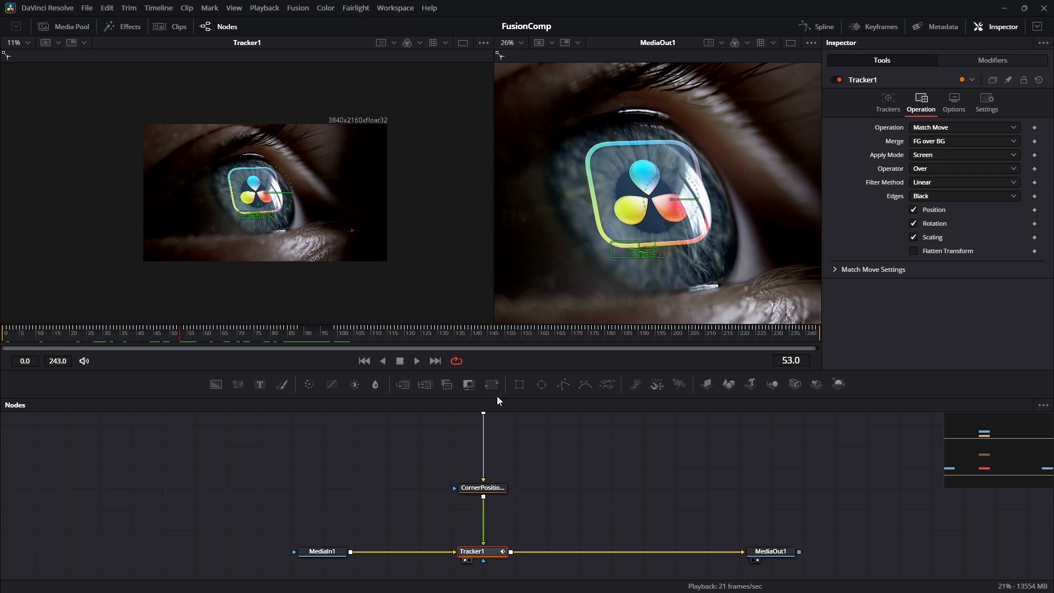
{"action": "key", "text": "ctrl+space"}
{"action": "type", "text": "corner"}
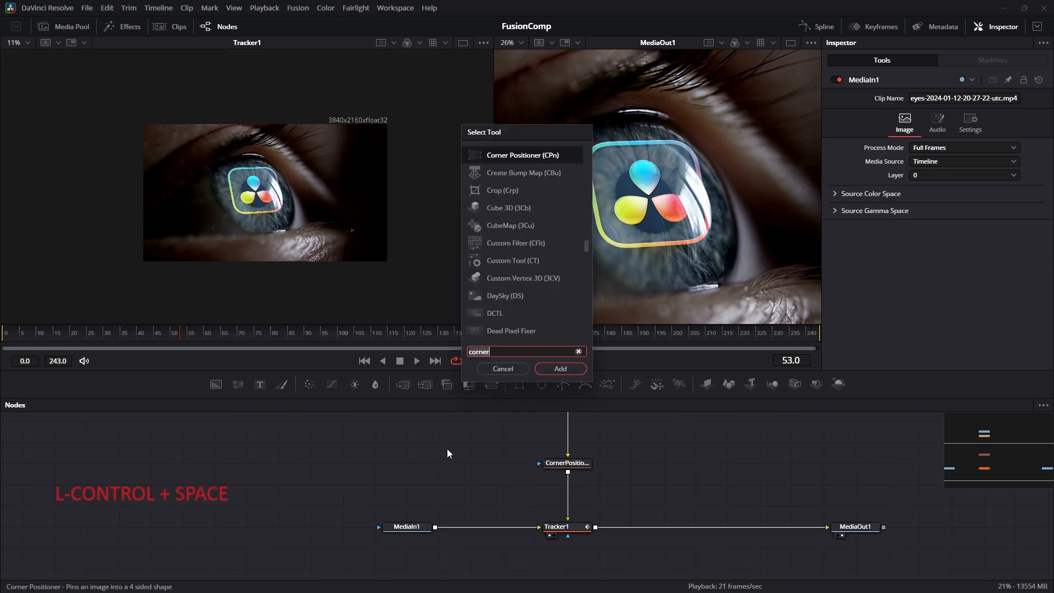
{"action": "type", "text": "magic"}
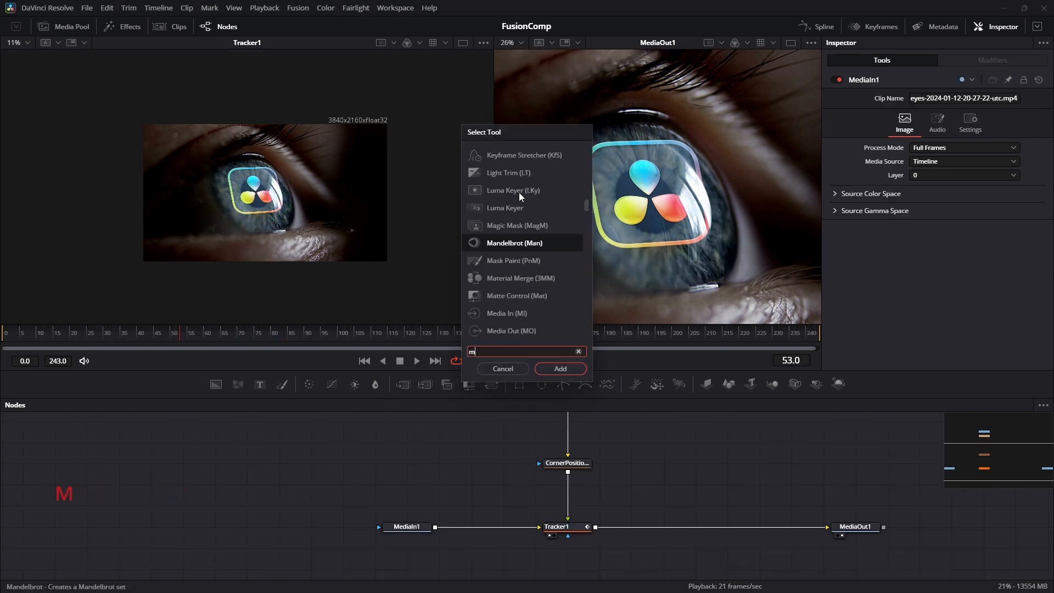
{"action": "key", "text": "Return"}
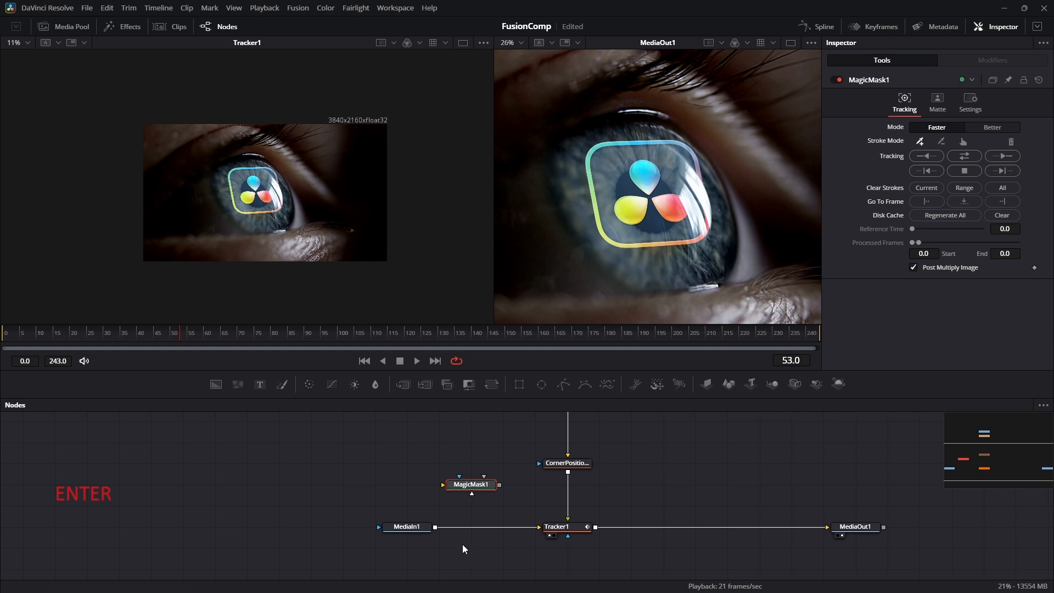
{"action": "scroll", "coordinate": [462, 544], "scroll_direction": "up", "scroll_amount": 5}
{"action": "left_click_drag", "start_coordinate": [307, 550], "coordinate": [341, 433]}
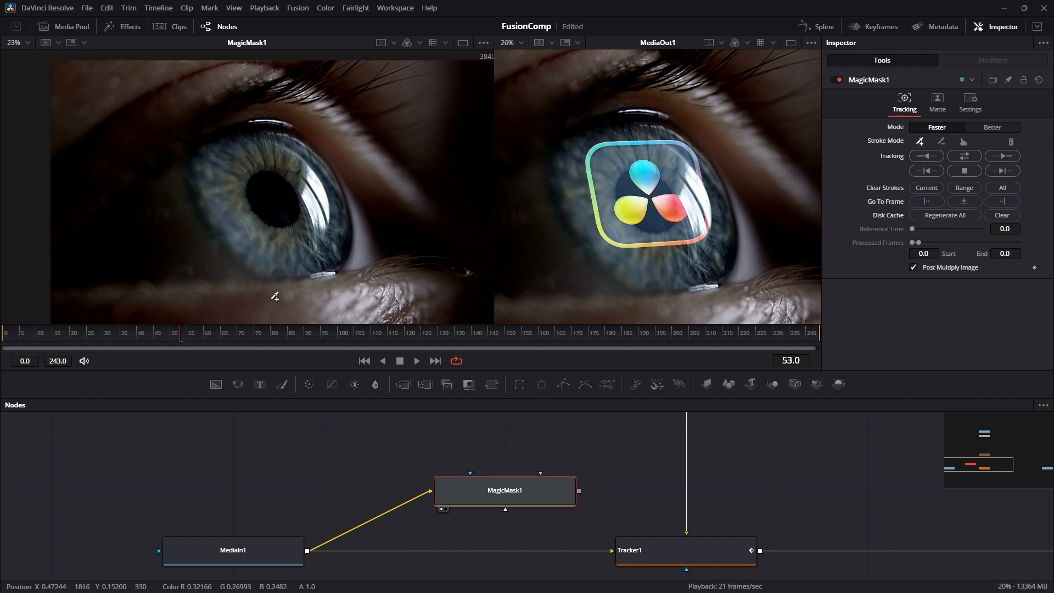
- At frame 70, paint Magic Mask include strokes over the eyelids and surrounding skin, plus an exclude stroke across the eyeball
{"action": "left_click_drag", "start_coordinate": [3, 339], "coordinate": [237, 342]}
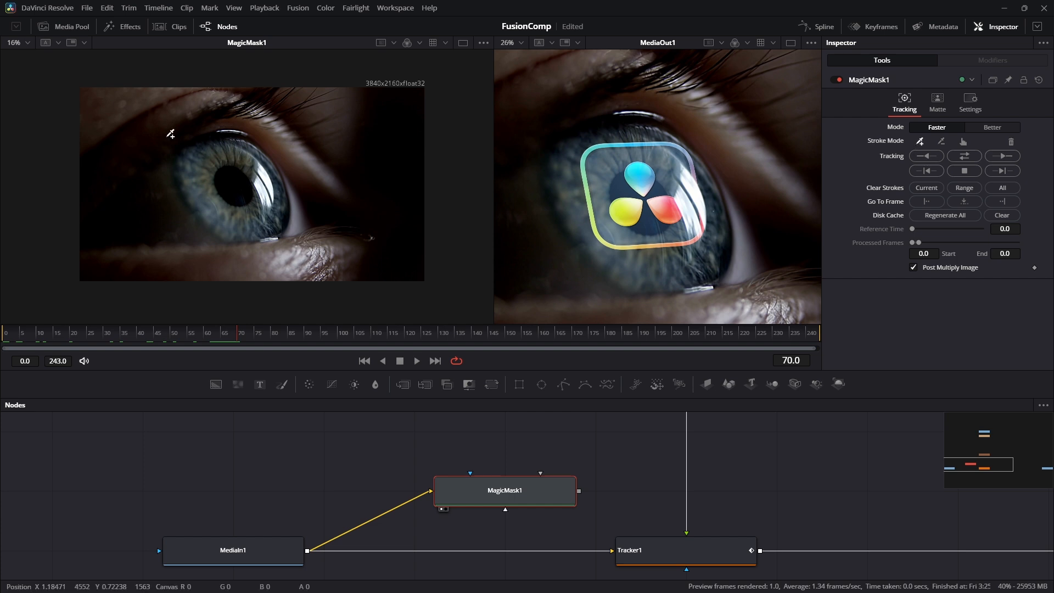
{"action": "mouse_move", "coordinate": [95, 176]}
{"action": "left_mouse_down"}
{"action": "mouse_move", "coordinate": [184, 122]}
{"action": "mouse_move", "coordinate": [233, 114]}
{"action": "left_mouse_up"}
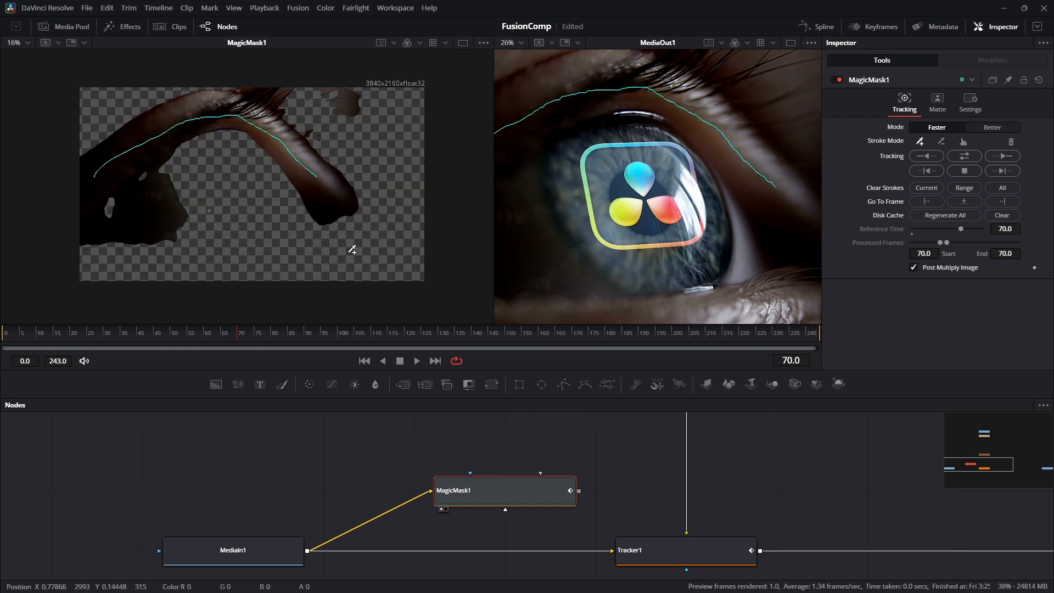
{"action": "left_click_drag", "start_coordinate": [109, 276], "coordinate": [342, 230]}
{"action": "left_click_drag", "start_coordinate": [97, 145], "coordinate": [89, 67]}
{"action": "left_click_drag", "start_coordinate": [333, 84], "coordinate": [524, 262]}
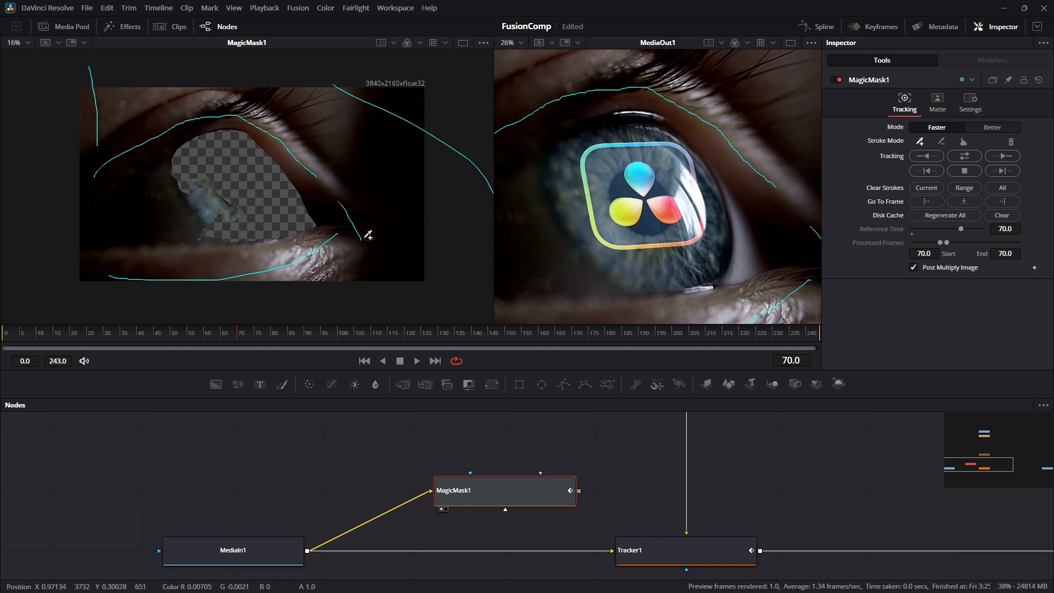
{"action": "mouse_move", "coordinate": [186, 165]}
{"action": "left_mouse_down"}
{"action": "mouse_move", "coordinate": [156, 226]}
{"action": "mouse_move", "coordinate": [237, 224]}
{"action": "left_mouse_up"}
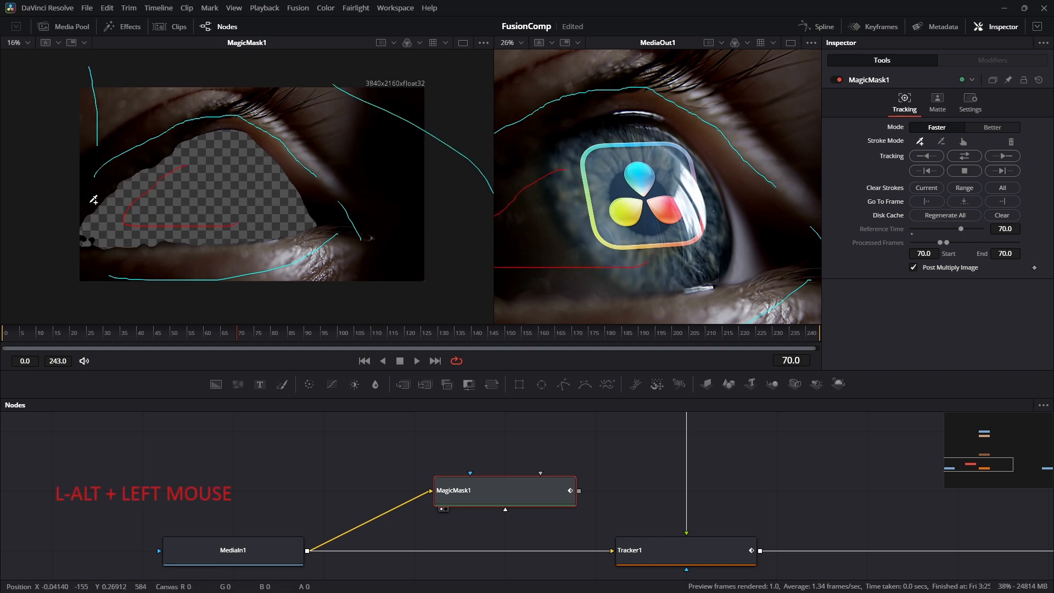
- Refine the Magic Mask with more include strokes on the outer skin and lower lid and exclude strokes around the eyeball's edge
{"action": "left_click_drag", "start_coordinate": [332, 254], "coordinate": [408, 301]}
{"action": "left_click_drag", "start_coordinate": [456, 293], "coordinate": [376, 164]}
{"action": "left_click_drag", "start_coordinate": [340, 147], "coordinate": [316, 50]}
{"action": "left_click_drag", "start_coordinate": [131, 125], "coordinate": [220, 50]}
{"action": "left_click_drag", "start_coordinate": [206, 145], "coordinate": [256, 144]}
{"action": "left_click_drag", "start_coordinate": [302, 210], "coordinate": [239, 235]}
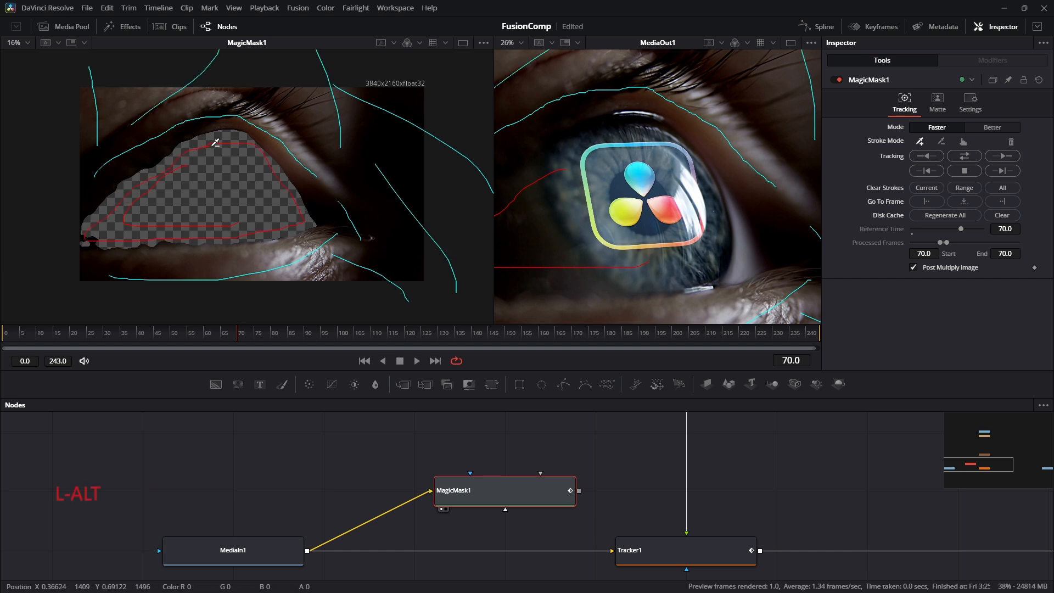
{"action": "left_click_drag", "start_coordinate": [91, 270], "coordinate": [148, 279]}
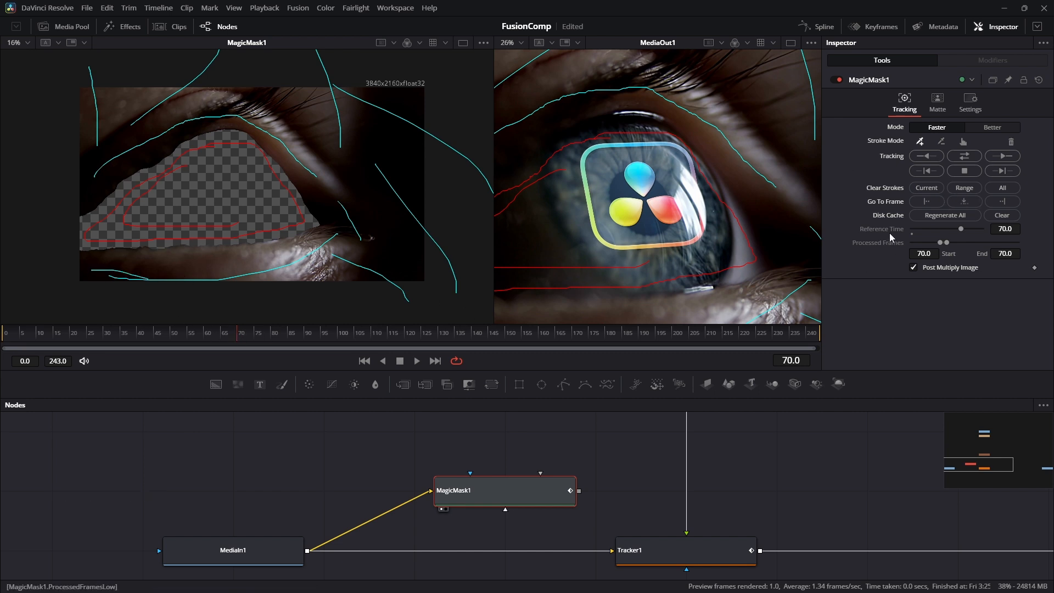
- Track the Magic Mask backward and then in both directions from frame 70, and scrub through the tracked matte
{"action": "left_click", "coordinate": [931, 155]}
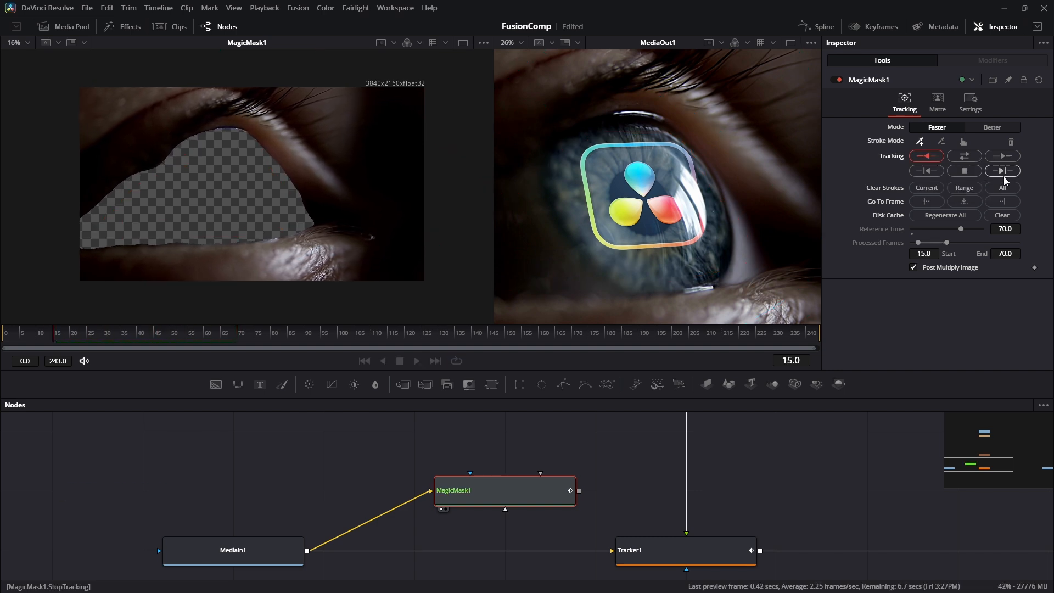
{"action": "left_click", "coordinate": [238, 334]}
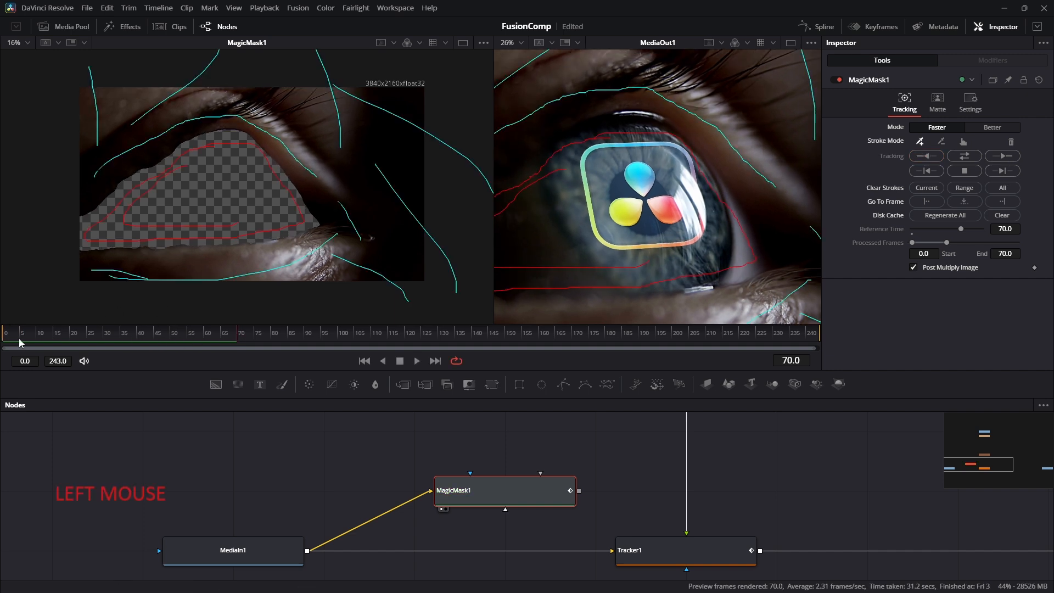
{"action": "left_click", "coordinate": [965, 156]}
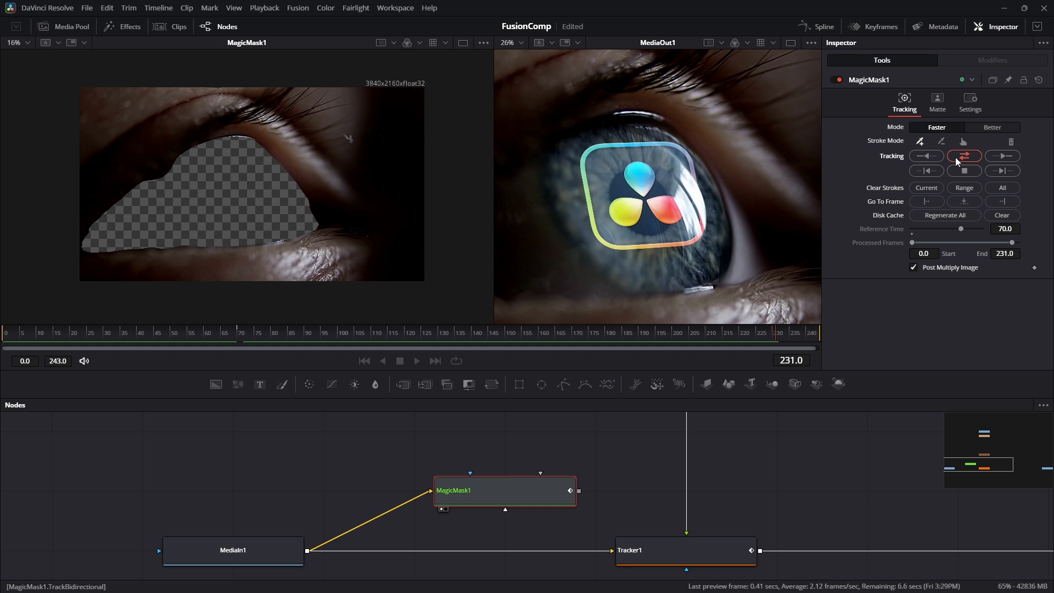
{"action": "left_click_drag", "start_coordinate": [49, 333], "coordinate": [608, 370]}
- Select Tracker1 and show its output in the second viewer beside the Magic Mask
{"action": "scroll", "coordinate": [563, 502], "scroll_direction": "down", "scroll_amount": 1}
{"action": "scroll", "coordinate": [549, 516], "scroll_direction": "down", "scroll_amount": 3}
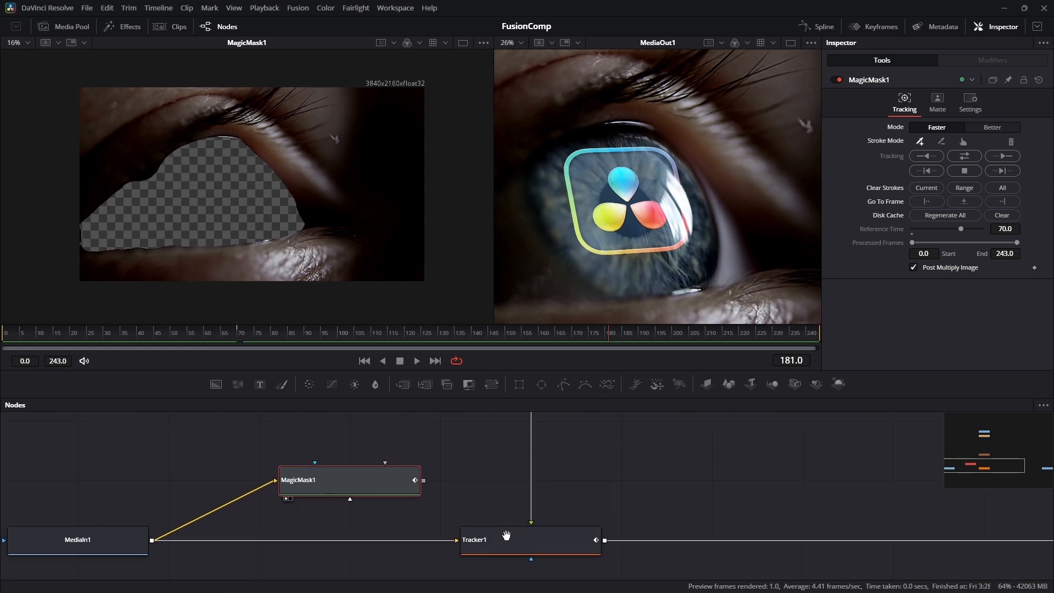
{"action": "left_click_drag", "start_coordinate": [390, 521], "coordinate": [454, 542]}
{"action": "scroll", "coordinate": [465, 529], "scroll_direction": "up", "scroll_amount": 3}
{"action": "scroll", "coordinate": [428, 513], "scroll_direction": "down", "scroll_amount": 3}
{"action": "left_click_drag", "start_coordinate": [501, 420], "coordinate": [525, 500]}
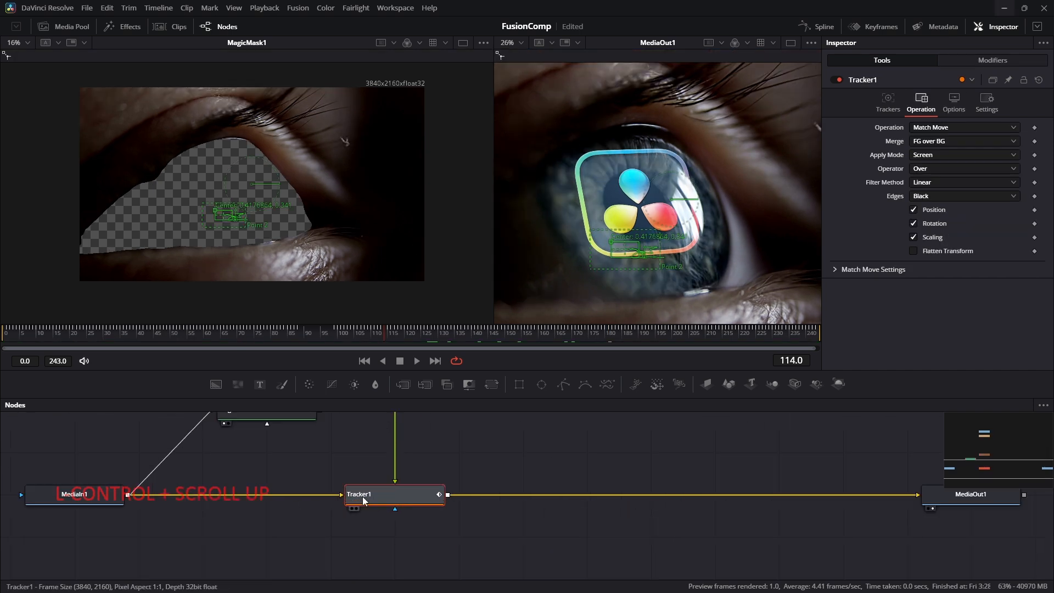
{"action": "left_click_drag", "start_coordinate": [362, 496], "coordinate": [391, 545]}
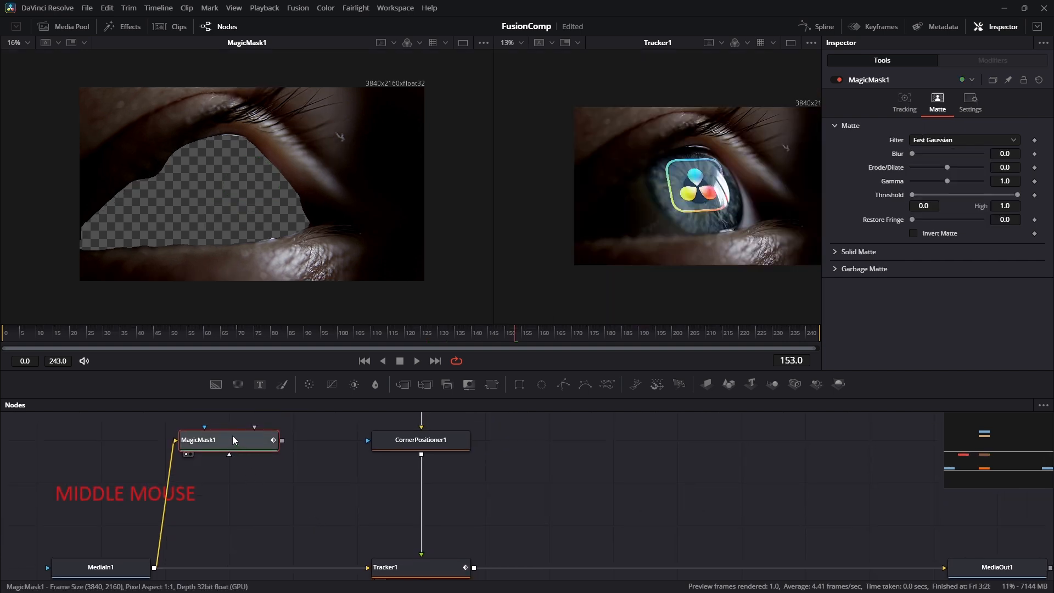
- Connect MagicMask1's output to Tracker1's effect mask input, invert MagicMask1's matte, and check the masked logo at frame 88
{"action": "left_click", "coordinate": [232, 437]}
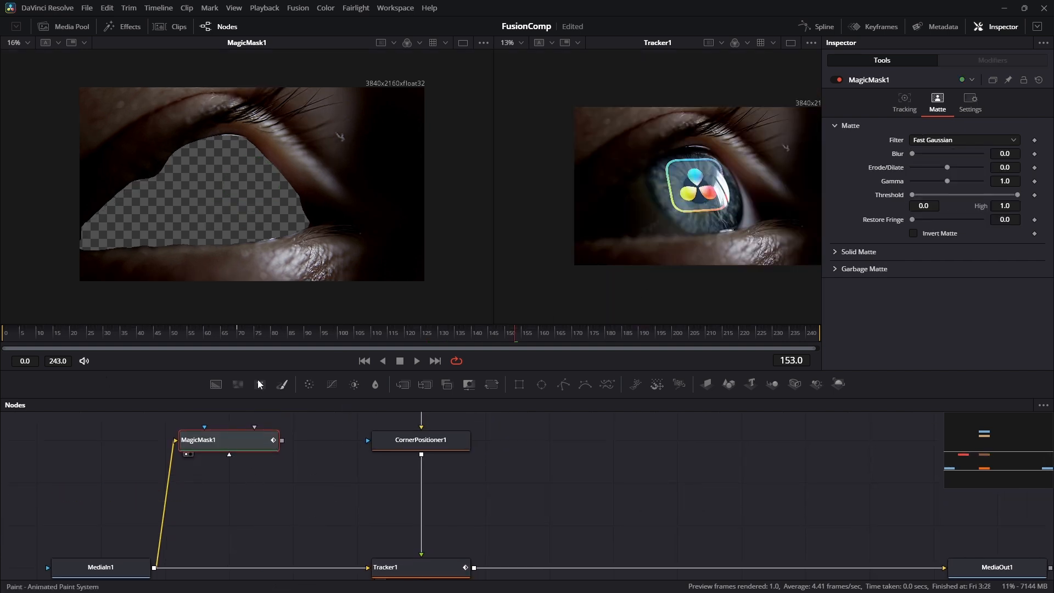
{"action": "left_click_drag", "start_coordinate": [236, 337], "coordinate": [299, 341]}
{"action": "left_click_drag", "start_coordinate": [314, 505], "coordinate": [423, 553]}
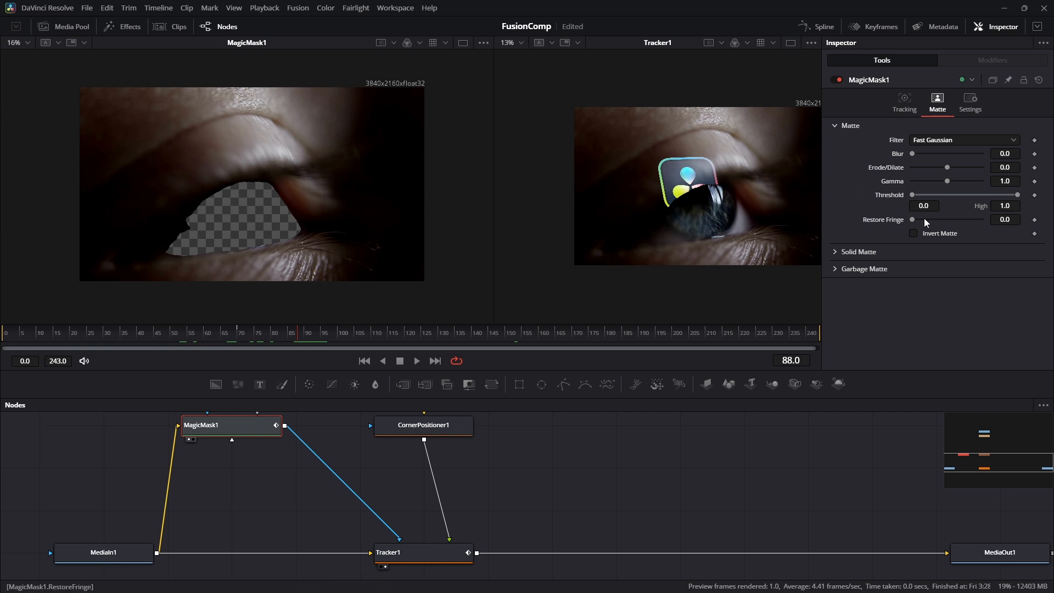
{"action": "left_click", "coordinate": [917, 235]}
{"action": "mouse_move", "coordinate": [300, 334]}
{"action": "left_mouse_down"}
{"action": "mouse_move", "coordinate": [394, 335]}
{"action": "mouse_move", "coordinate": [299, 331]}
{"action": "left_mouse_up"}
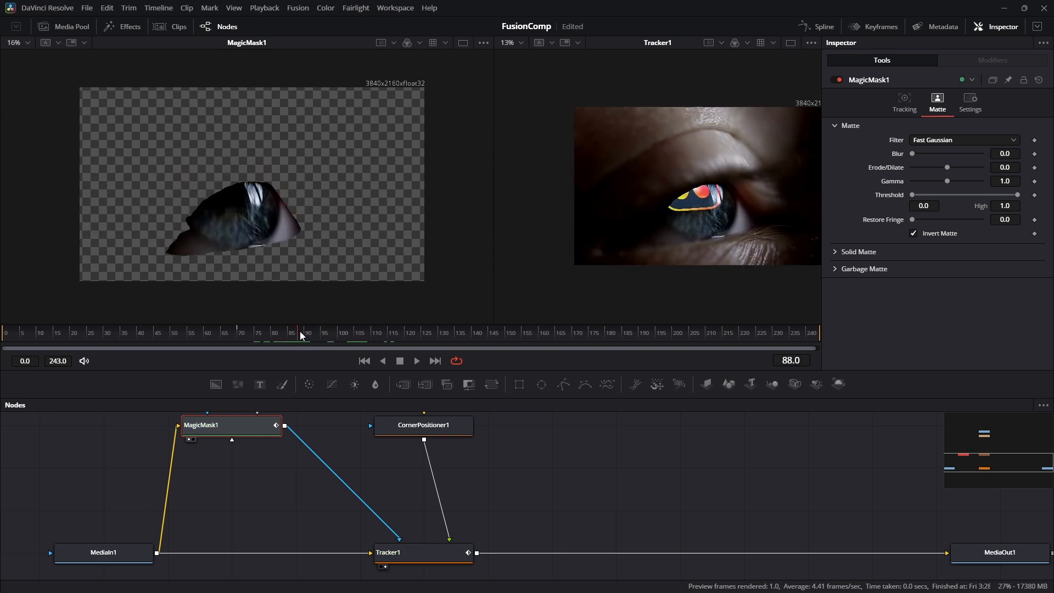
{"action": "scroll", "coordinate": [703, 169], "scroll_direction": "up", "scroll_amount": 2, "text": "ctrl"}
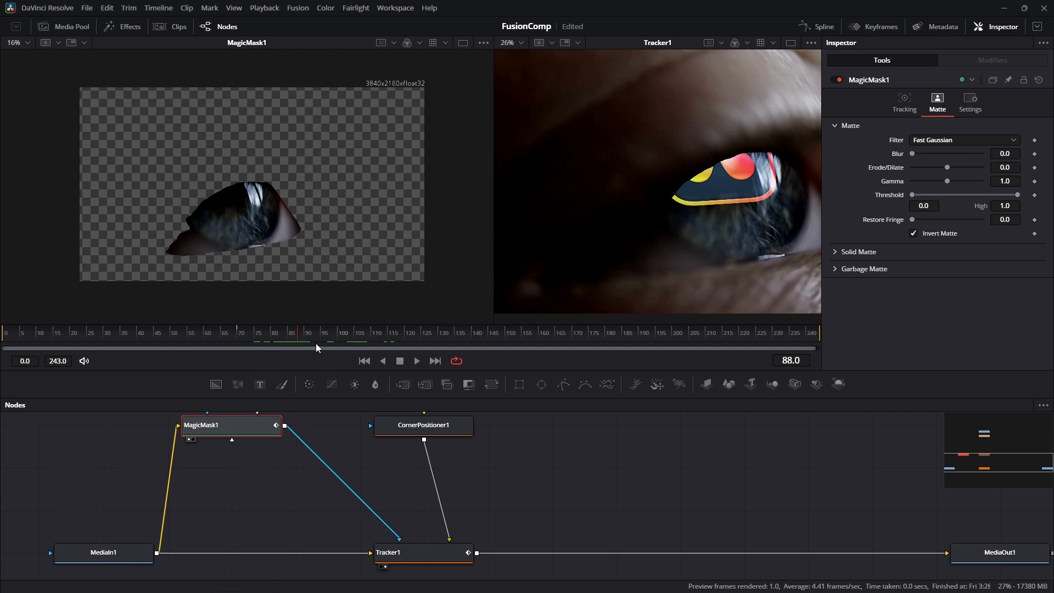
- Add a Bitmap mask node below MagicMask1
{"action": "left_click", "coordinate": [234, 429]}
{"action": "middle_click", "coordinate": [229, 443]}
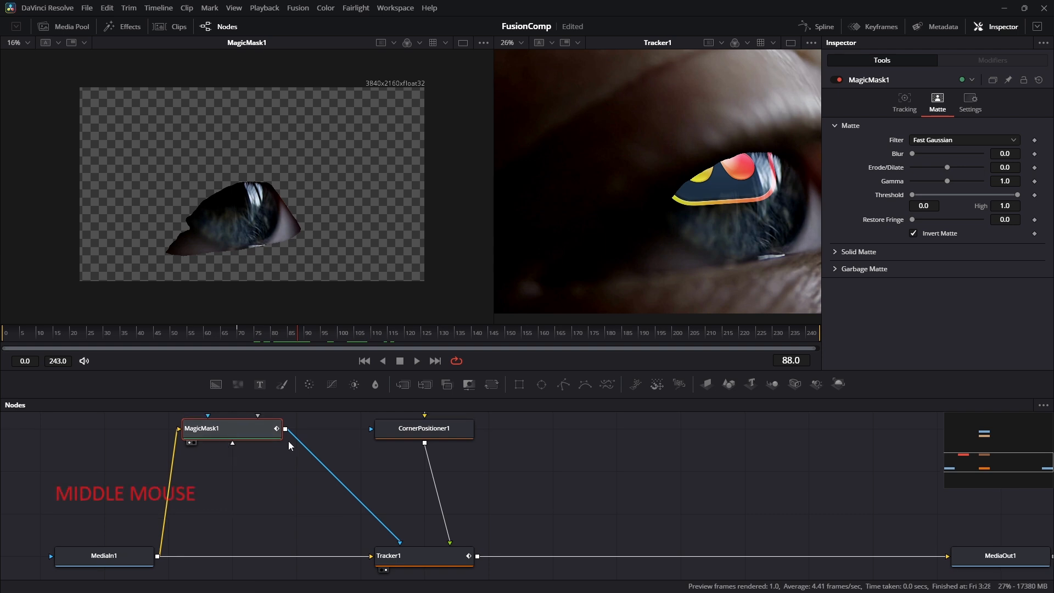
{"action": "left_click", "coordinate": [262, 473]}
{"action": "key", "text": "ctrl+space"}
{"action": "type", "text": "matt"}
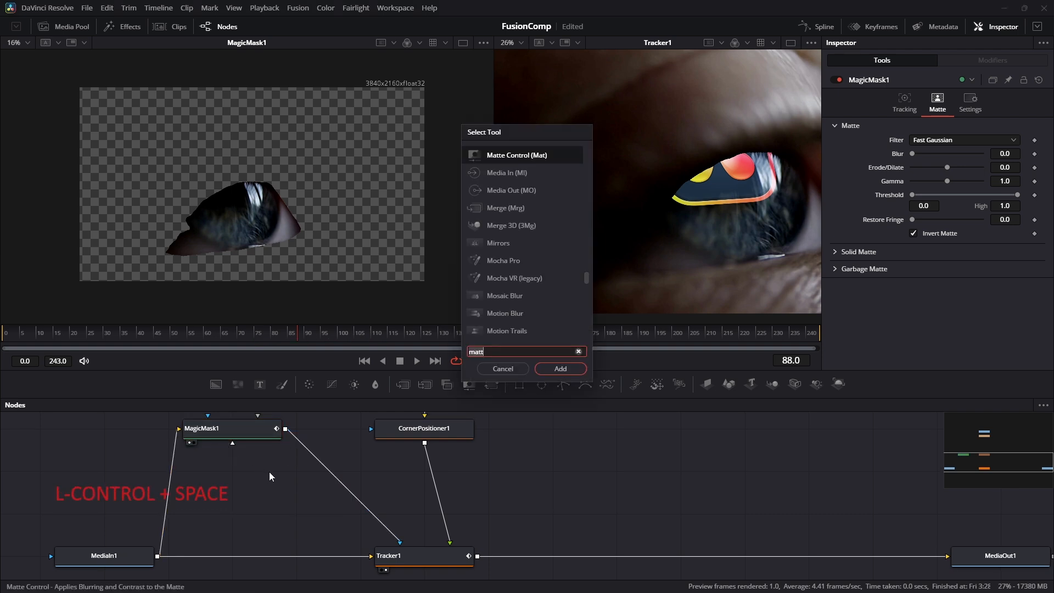
{"action": "type", "text": "bit"}
{"action": "key", "text": "Return"}
- Show Bitmap1 in the second viewer and connect MagicMask1's output to its input
{"action": "left_click", "coordinate": [247, 429]}
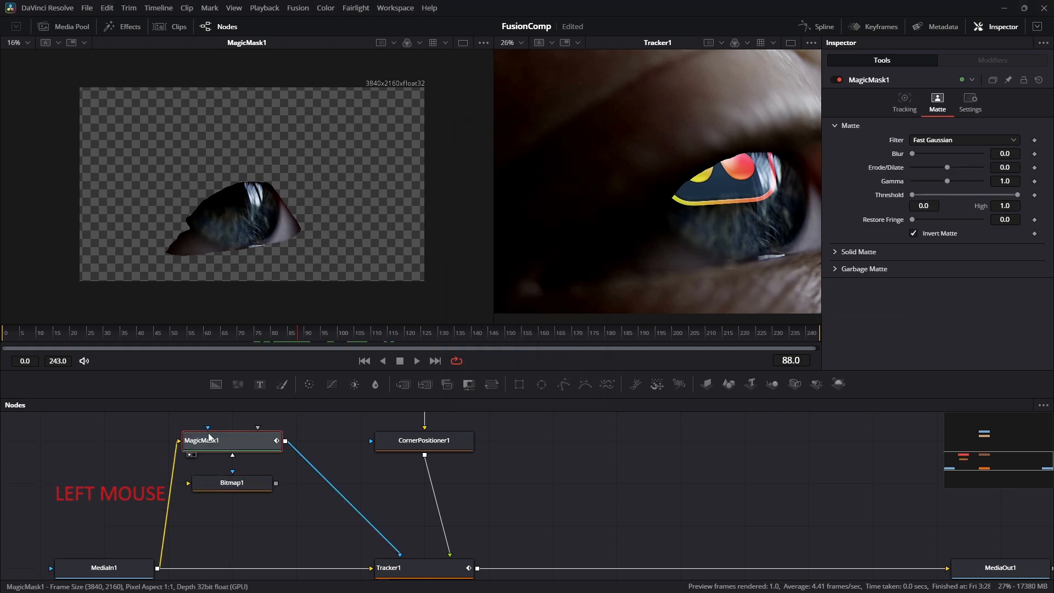
{"action": "left_click", "coordinate": [241, 482]}
{"action": "key", "text": "2"}
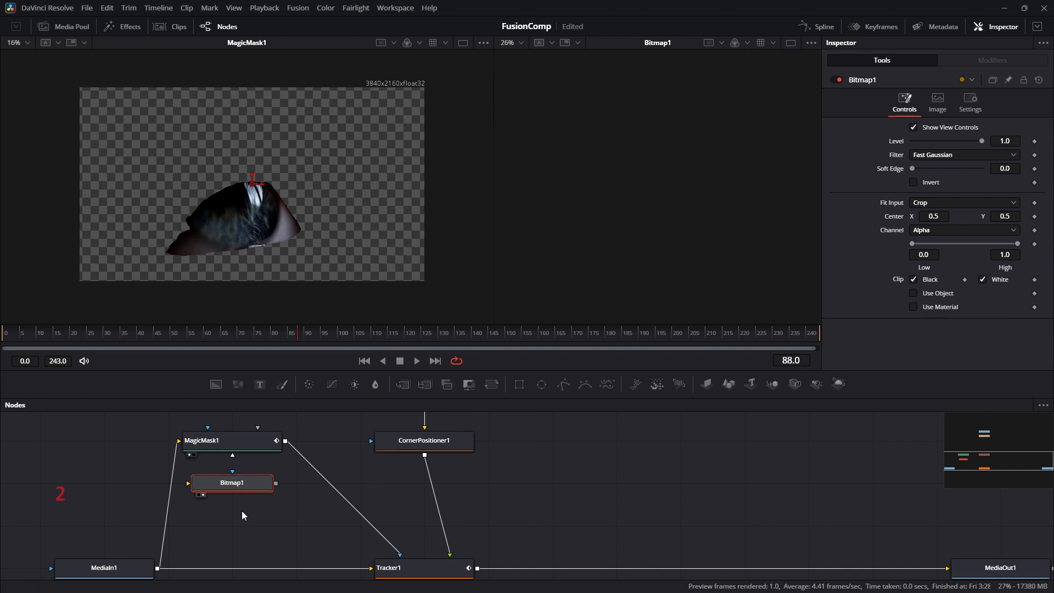
{"action": "left_click_drag", "start_coordinate": [286, 441], "coordinate": [289, 441]}
{"action": "left_click_drag", "start_coordinate": [187, 485], "coordinate": [189, 484]}
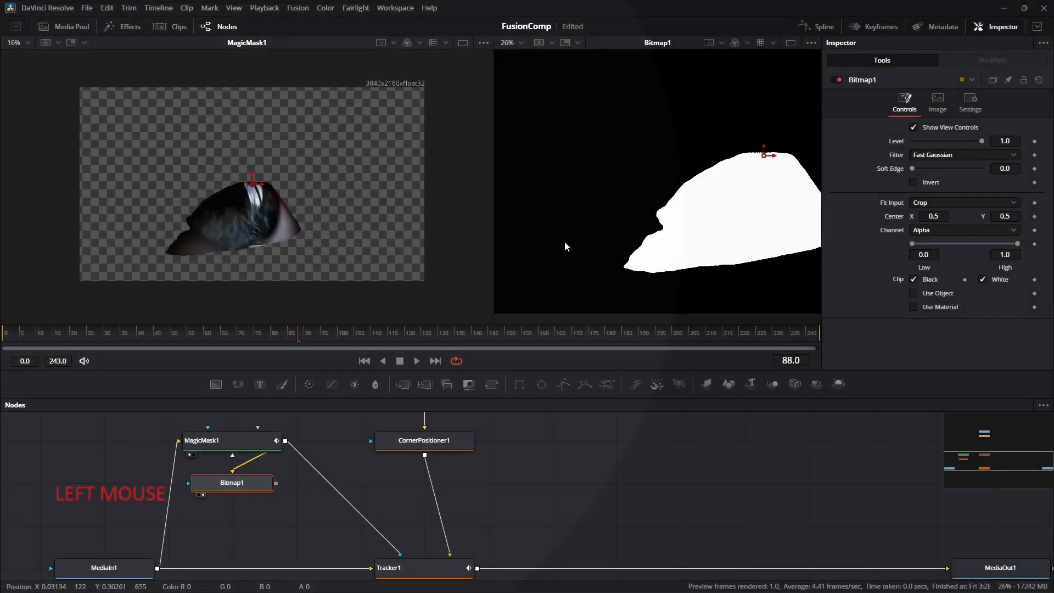
- Try softening Bitmap1's mask with a Soft Edge of 0.0567, and undo the Soft Edge changes
{"action": "left_click_drag", "start_coordinate": [686, 255], "coordinate": [616, 272]}
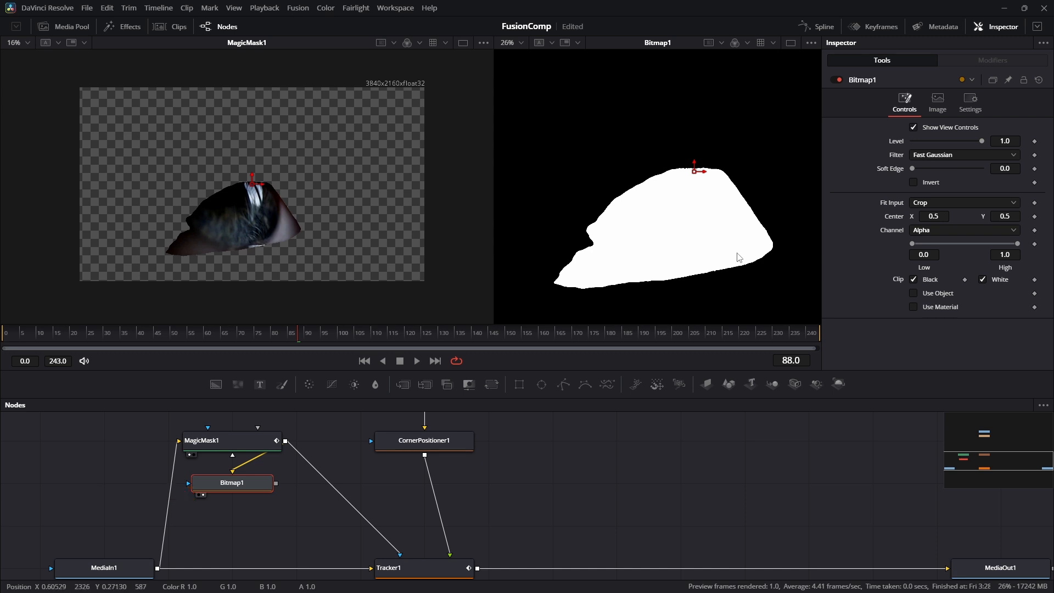
{"action": "left_click_drag", "start_coordinate": [911, 168], "coordinate": [923, 168]}
{"action": "scroll", "coordinate": [751, 194], "scroll_direction": "down", "scroll_amount": 2, "text": "ctrl"}
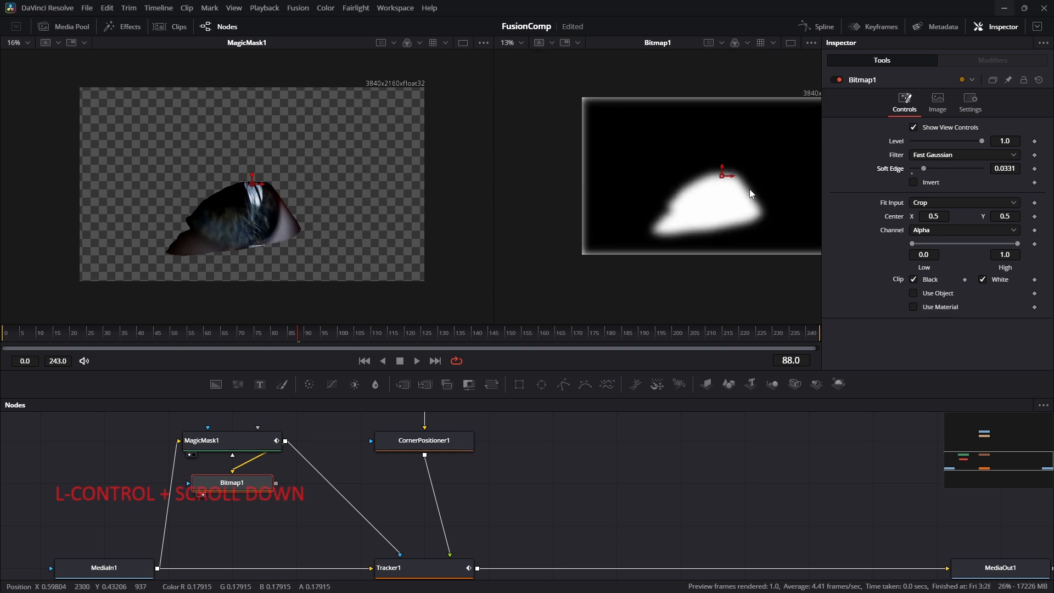
{"action": "scroll", "coordinate": [747, 203], "scroll_direction": "up", "scroll_amount": 1, "text": "ctrl"}
{"action": "left_click_drag", "start_coordinate": [923, 168], "coordinate": [931, 169]}
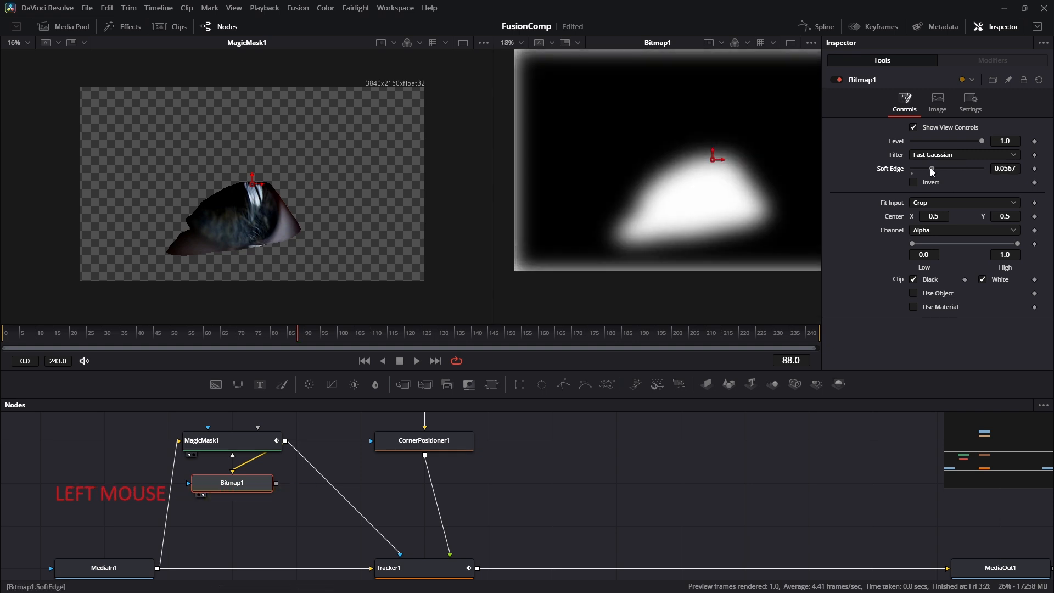
{"action": "key", "text": "ctrl+z"}
{"action": "key", "text": "ctrl+z"}
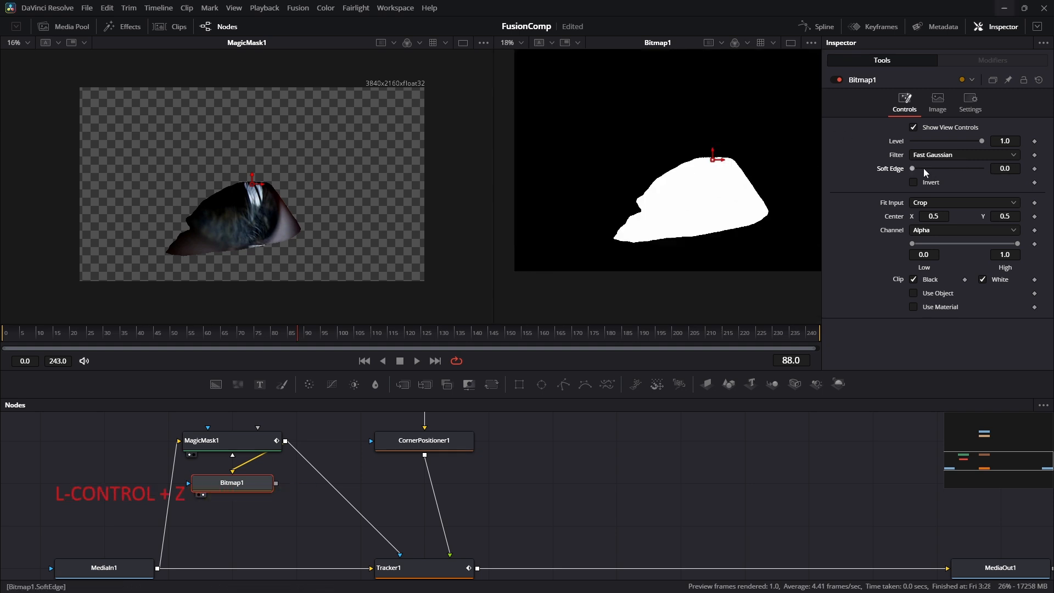
{"action": "left_click", "coordinate": [244, 486]}
{"action": "key", "text": "ctrl+space"}
{"action": "type", "text": "bit"}
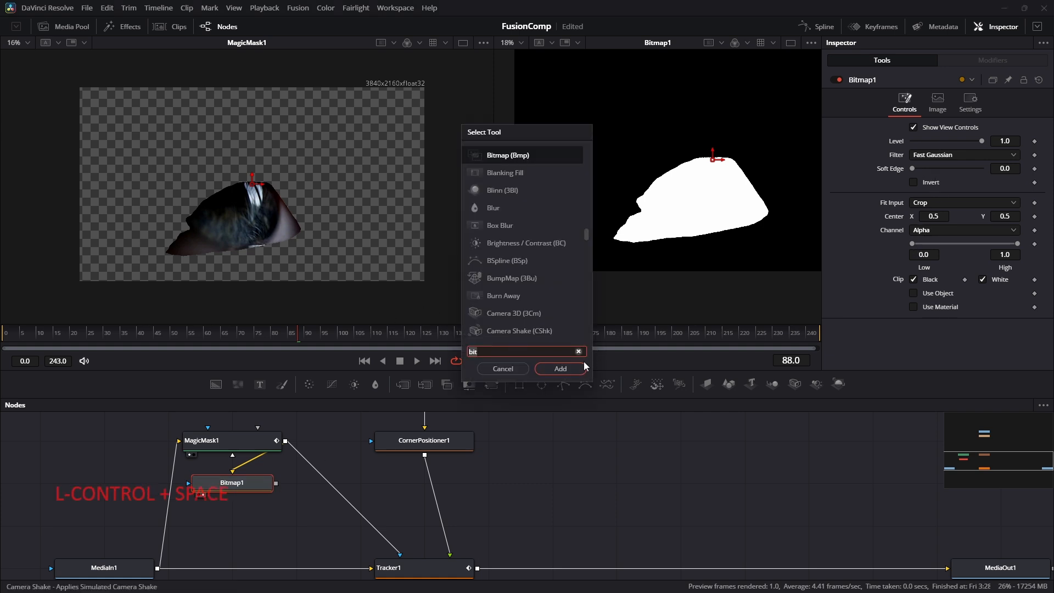
{"action": "left_click", "coordinate": [522, 368]}
- Add a Matte Control node and place it beneath the Bitmap1 node
{"action": "left_click", "coordinate": [297, 489]}
{"action": "key", "text": "ctrl+space"}
{"action": "type", "text": "matte"}
{"action": "key", "text": "Return"}
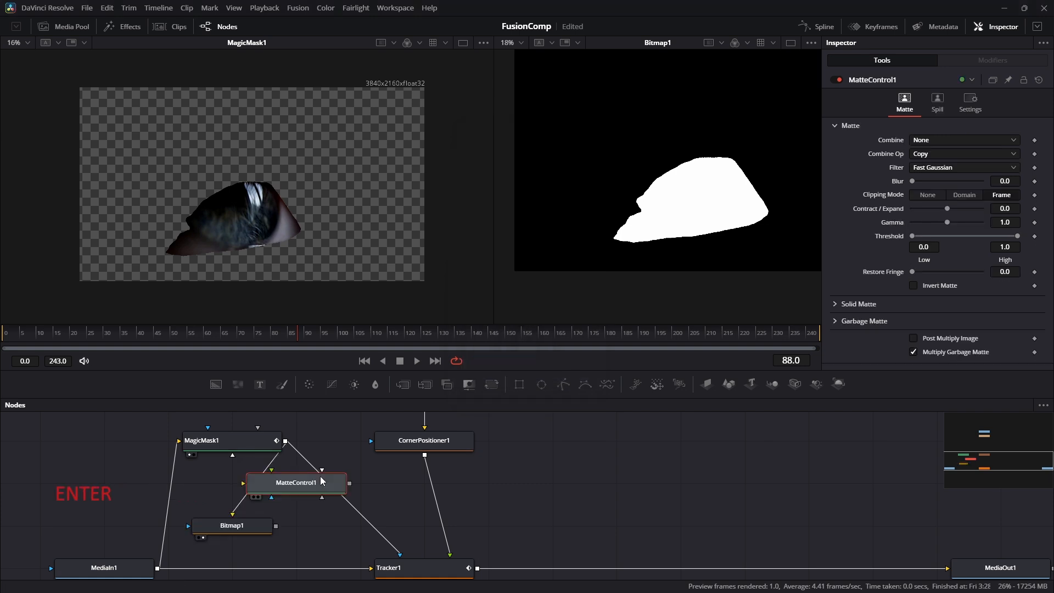
{"action": "left_click_drag", "start_coordinate": [322, 481], "coordinate": [322, 524]}
- Connect Bitmap1's output to MatteControl1's background input and set the matte Blur to 10 while viewing MatteControl1 in the second viewer
{"action": "mouse_move", "coordinate": [258, 526]}
{"action": "left_mouse_down"}
{"action": "mouse_move", "coordinate": [258, 482]}
{"action": "mouse_move", "coordinate": [299, 524]}
{"action": "mouse_move", "coordinate": [243, 525]}
{"action": "left_mouse_up"}
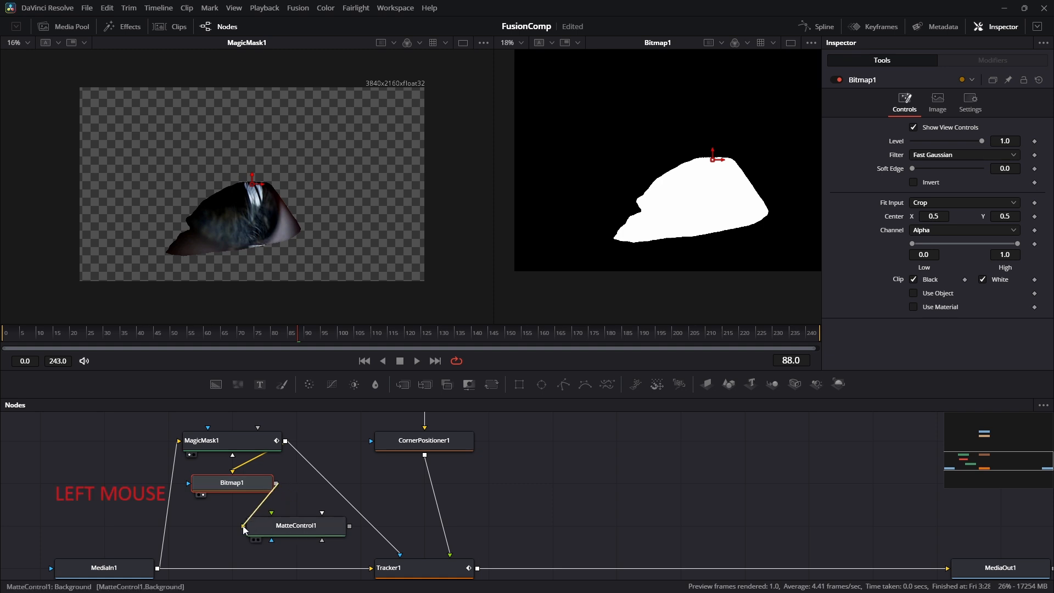
{"action": "left_click_drag", "start_coordinate": [310, 531], "coordinate": [252, 527]}
{"action": "key", "text": "2"}
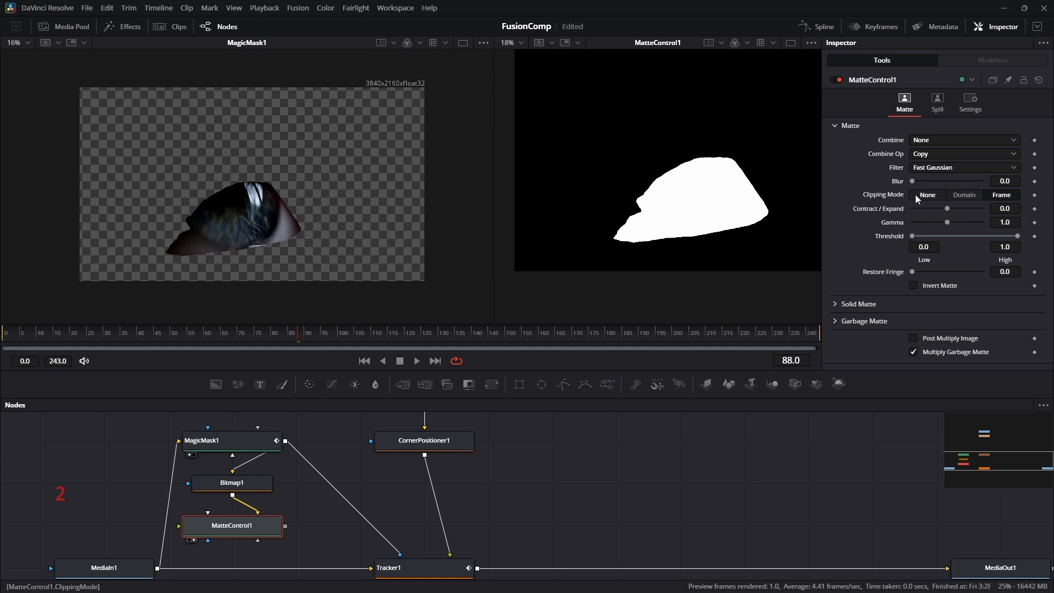
{"action": "left_click_drag", "start_coordinate": [912, 184], "coordinate": [988, 186]}
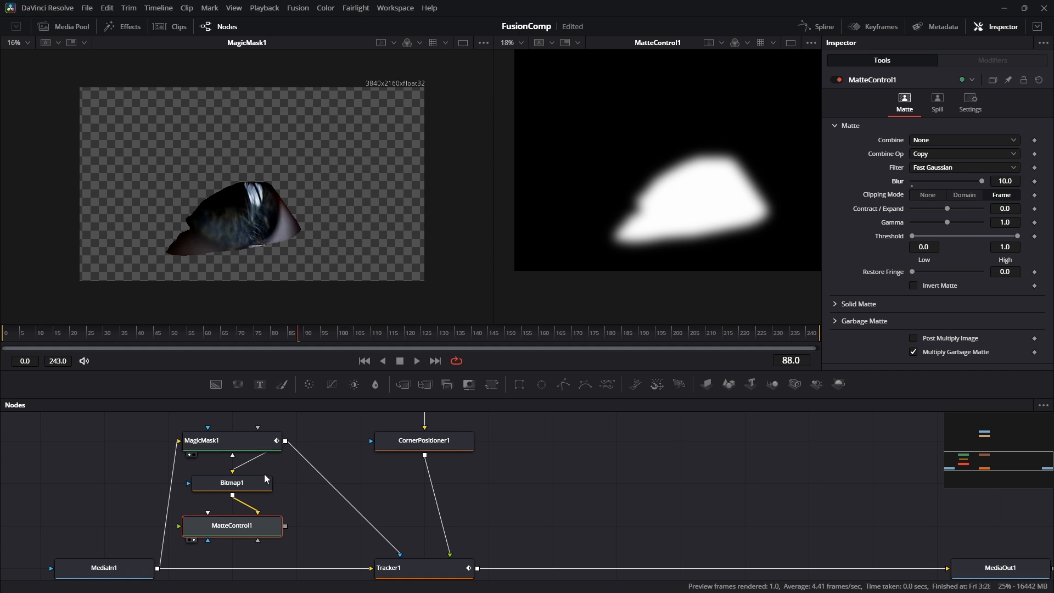
- Try a Soft Edge of 0.2 on Bitmap1 in the second viewer, and undo it
{"action": "left_click", "coordinate": [252, 482]}
{"action": "key", "text": "2"}
{"action": "left_click_drag", "start_coordinate": [910, 169], "coordinate": [981, 167]}
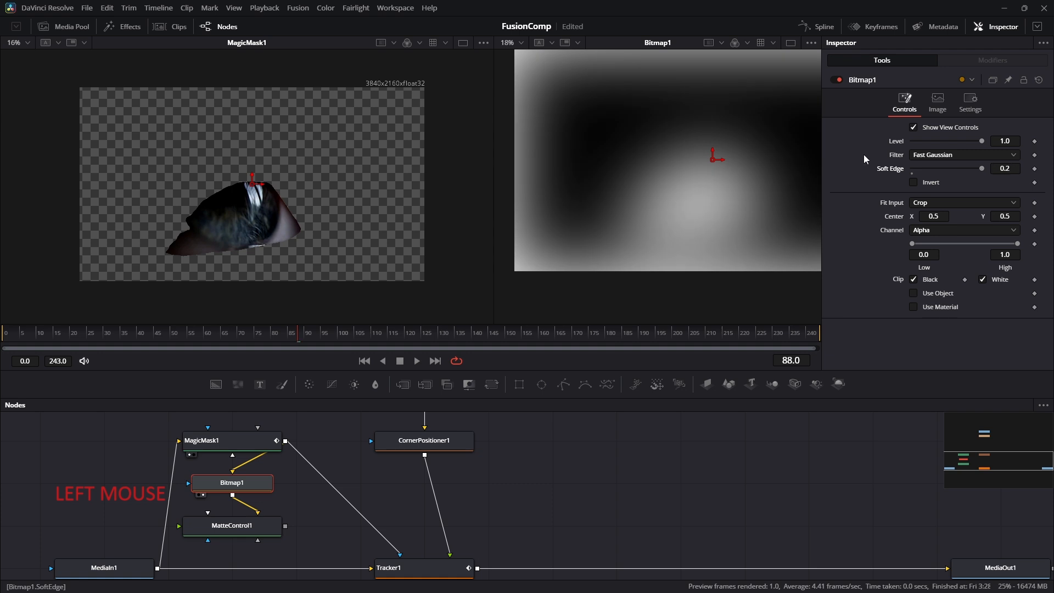
{"action": "middle_click", "coordinate": [572, 74]}
{"action": "key", "text": "ctrl+z"}
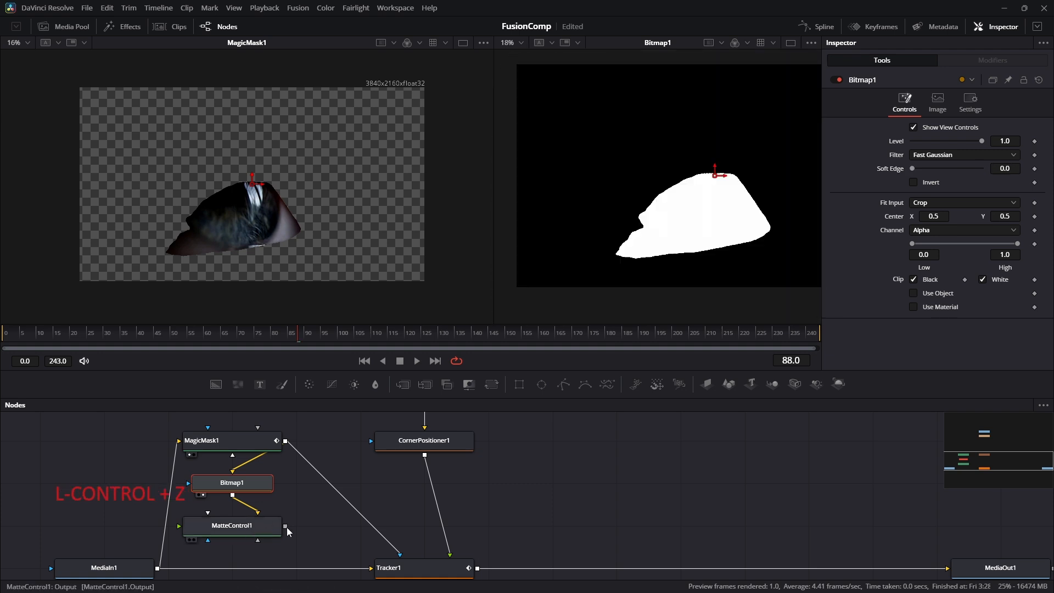
- Connect MatteControl1's output to Tracker1's effect mask input and check the masked logo from frame 88 to 102
{"action": "left_click_drag", "start_coordinate": [286, 525], "coordinate": [400, 558]}
{"action": "left_click", "coordinate": [418, 568]}
{"action": "key", "text": "2"}
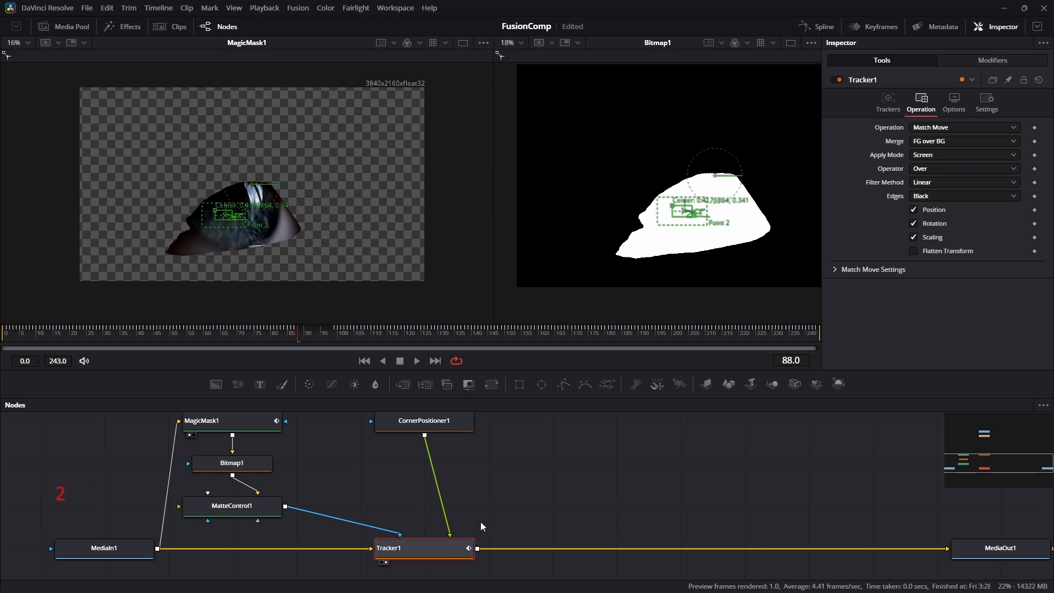
{"action": "scroll", "coordinate": [708, 208], "scroll_direction": "up", "scroll_amount": 4}
{"action": "middle_click", "coordinate": [713, 206]}
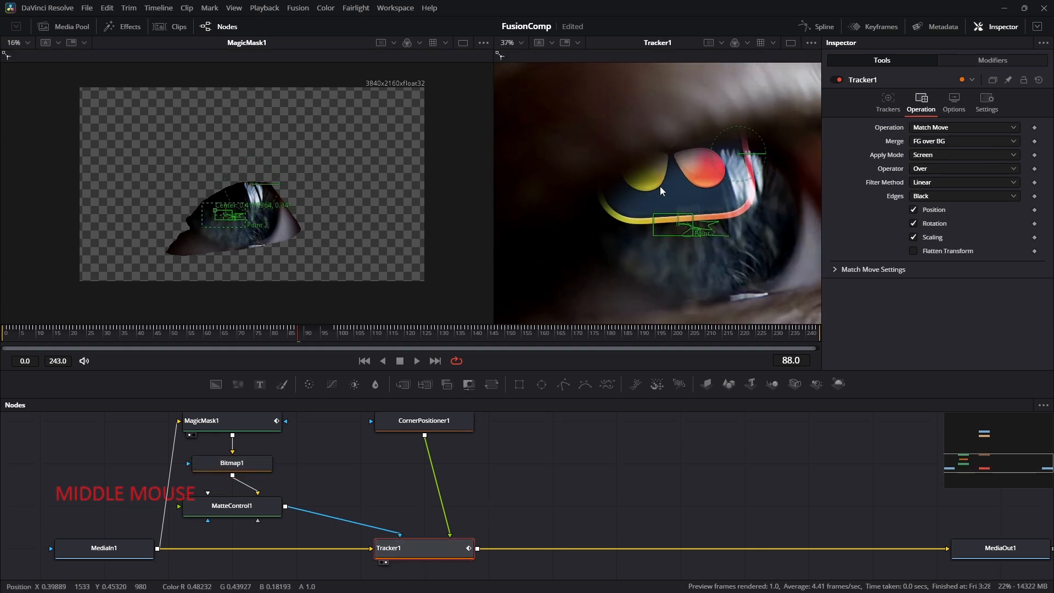
{"action": "scroll", "coordinate": [724, 203], "scroll_direction": "down", "scroll_amount": 4}
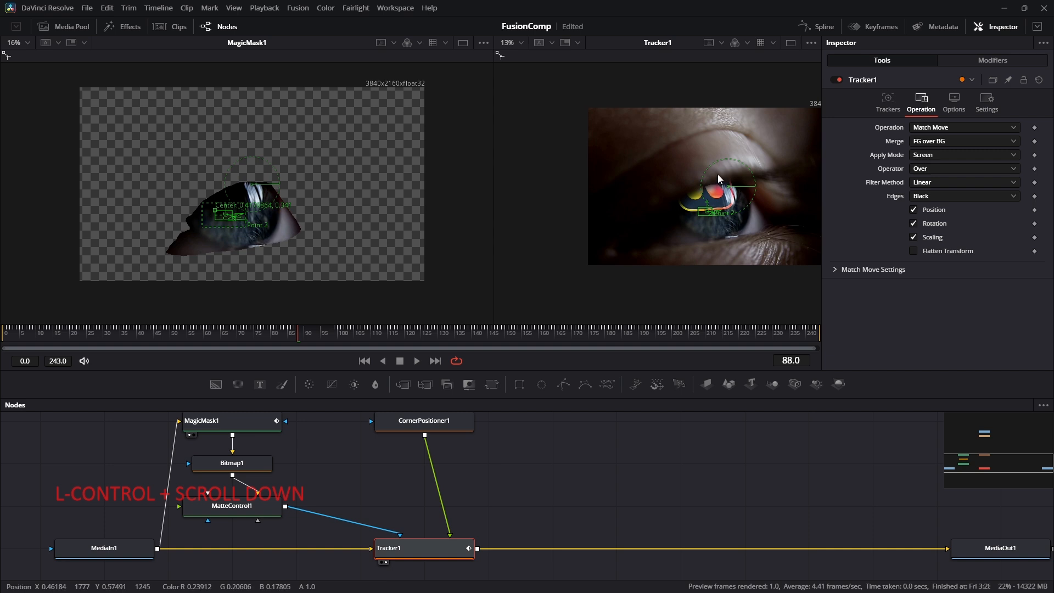
{"action": "left_click_drag", "start_coordinate": [301, 339], "coordinate": [351, 337]}
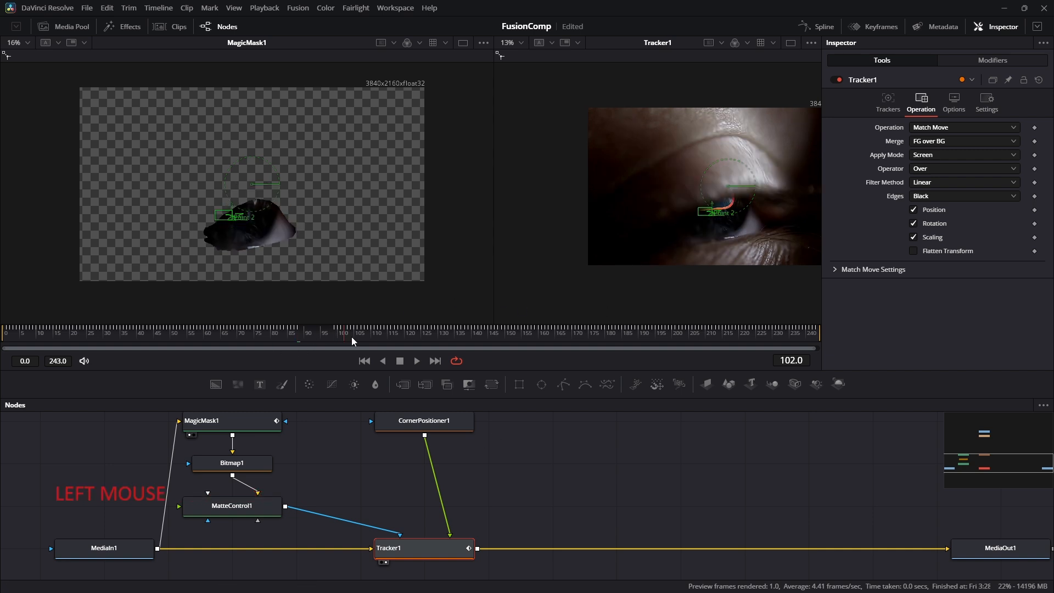
- Save the project and play back Tracker1's result from frame 0
{"action": "left_click", "coordinate": [365, 360]}
{"action": "left_click", "coordinate": [769, 470]}
{"action": "left_click_drag", "start_coordinate": [760, 492], "coordinate": [656, 485]}
{"action": "key", "text": "ctrl+s"}
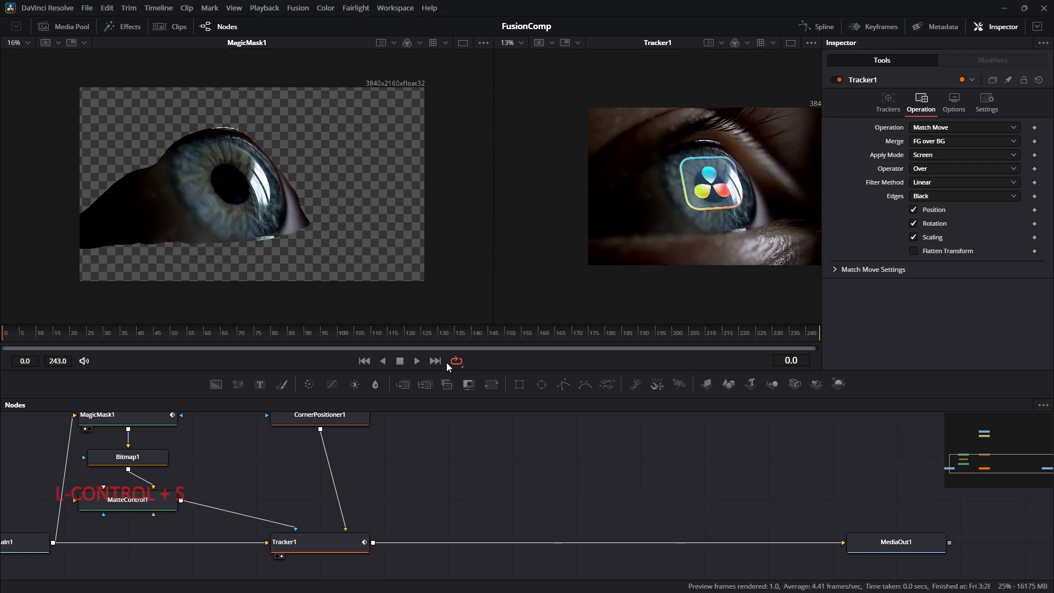
{"action": "left_click", "coordinate": [417, 360]}
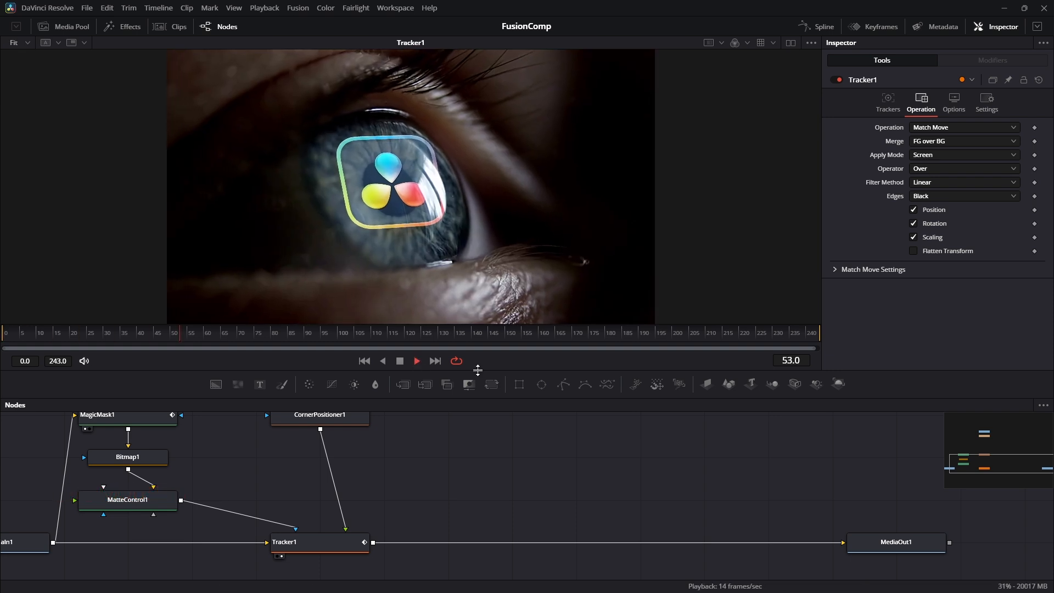
- Raise MatteControl1's Blur to 13.86 and show its matte in the first viewer beside Tracker1
{"action": "left_click", "coordinate": [218, 526]}
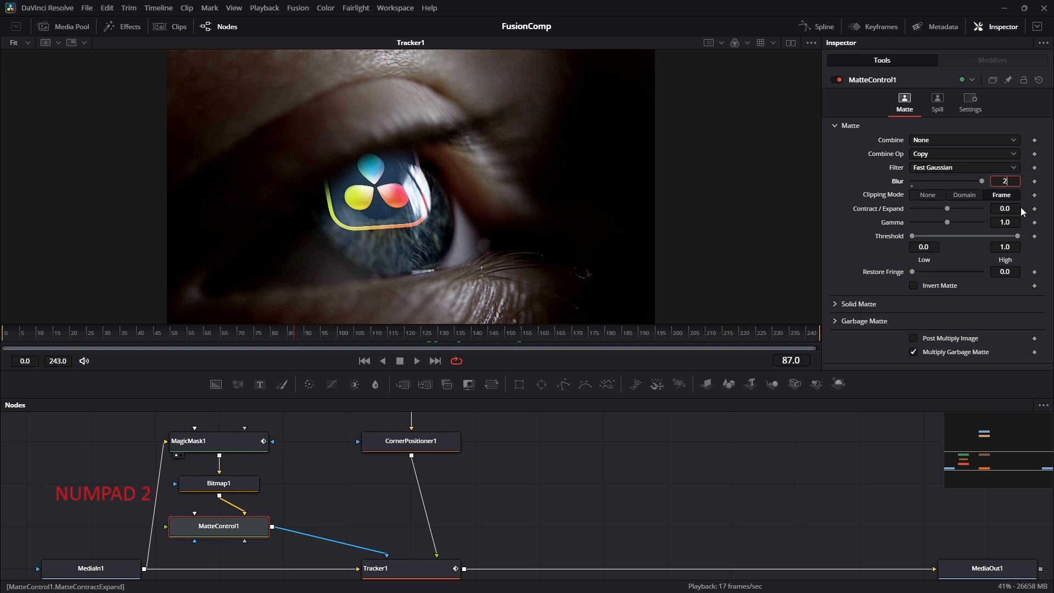
{"action": "type", "text": "20"}
{"action": "key", "text": "Return"}
{"action": "mouse_move", "coordinate": [983, 187]}
{"action": "left_mouse_down"}
{"action": "mouse_move", "coordinate": [952, 190]}
{"action": "mouse_move", "coordinate": [962, 187]}
{"action": "left_mouse_up"}
{"action": "left_click", "coordinate": [790, 43]}
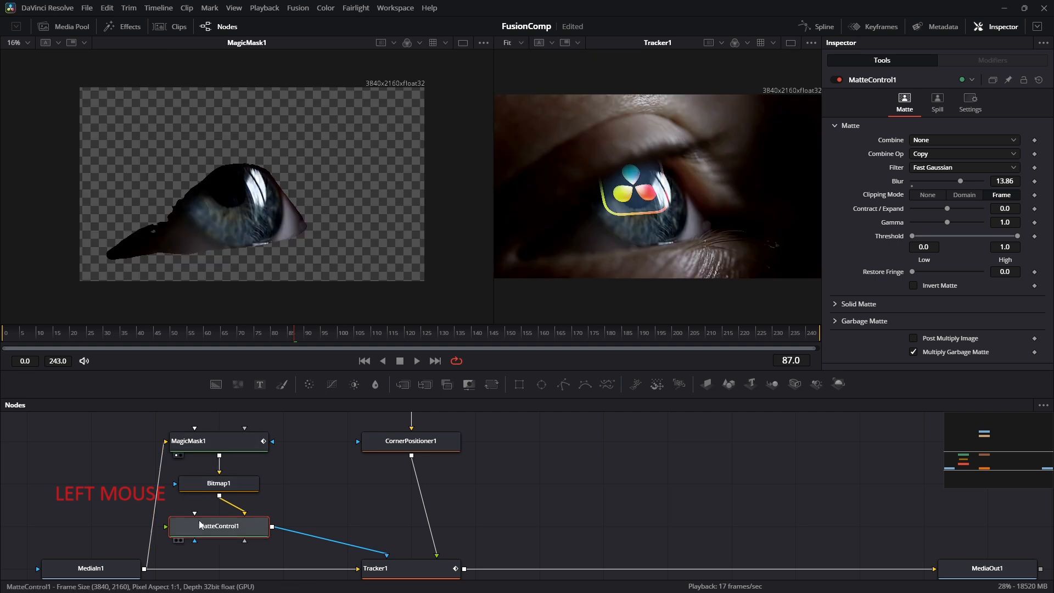
{"action": "key", "text": "1"}
{"action": "scroll", "coordinate": [142, 191], "scroll_direction": "up", "scroll_amount": 2}
{"action": "left_click_drag", "start_coordinate": [179, 206], "coordinate": [181, 166]}
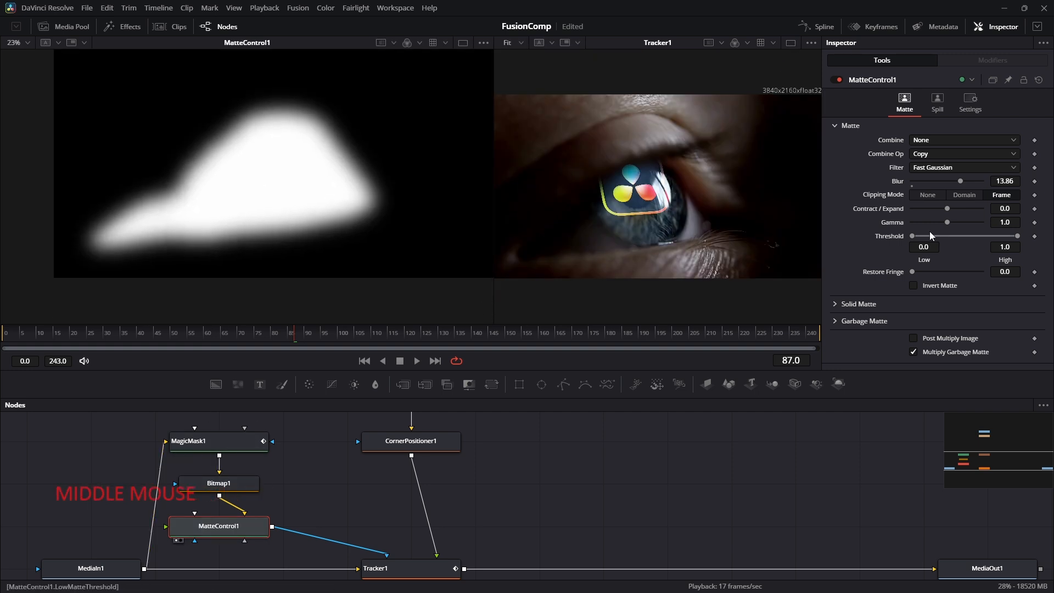
- Set MatteControl1's Contract/Expand to -0.23 and its Blur to 28.98, and play back the masked logo to frame 129
{"action": "left_click_drag", "start_coordinate": [948, 206], "coordinate": [1004, 187]}
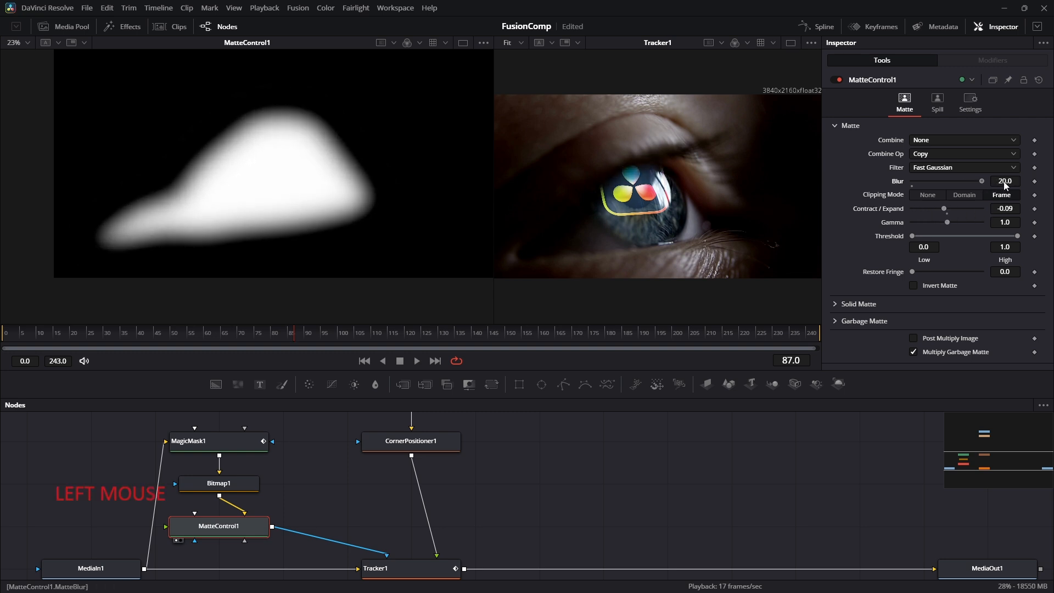
{"action": "left_click_drag", "start_coordinate": [943, 211], "coordinate": [934, 209]}
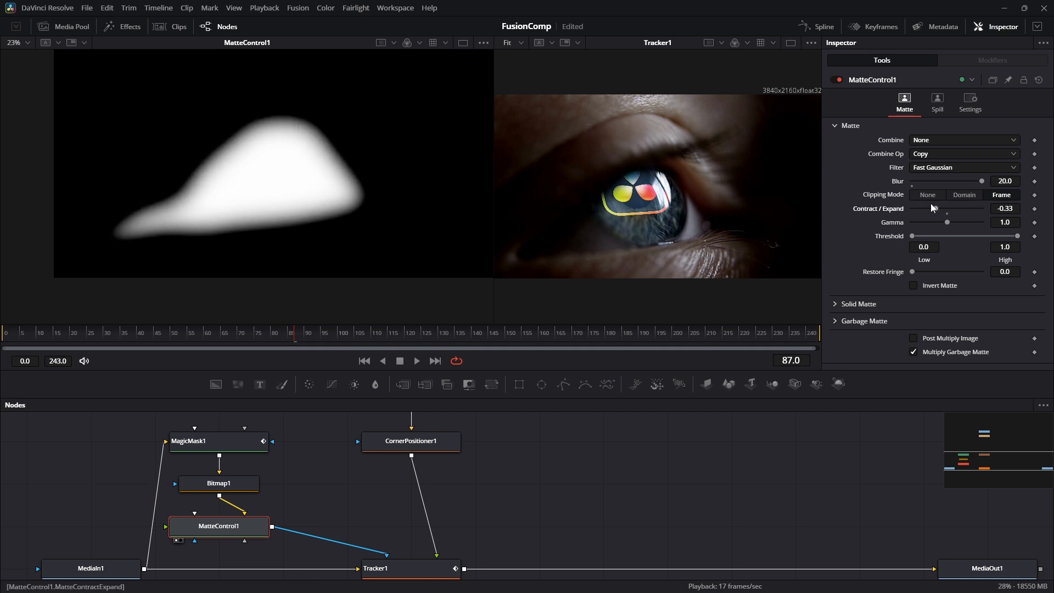
{"action": "left_click_drag", "start_coordinate": [935, 208], "coordinate": [939, 209]}
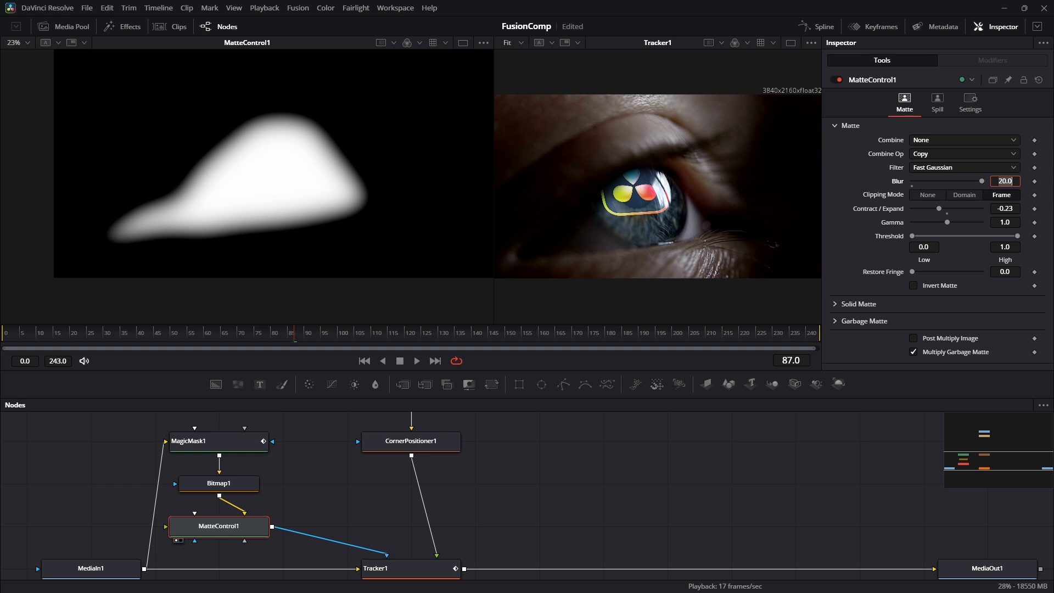
{"action": "type", "text": "30"}
{"action": "key", "text": "Return"}
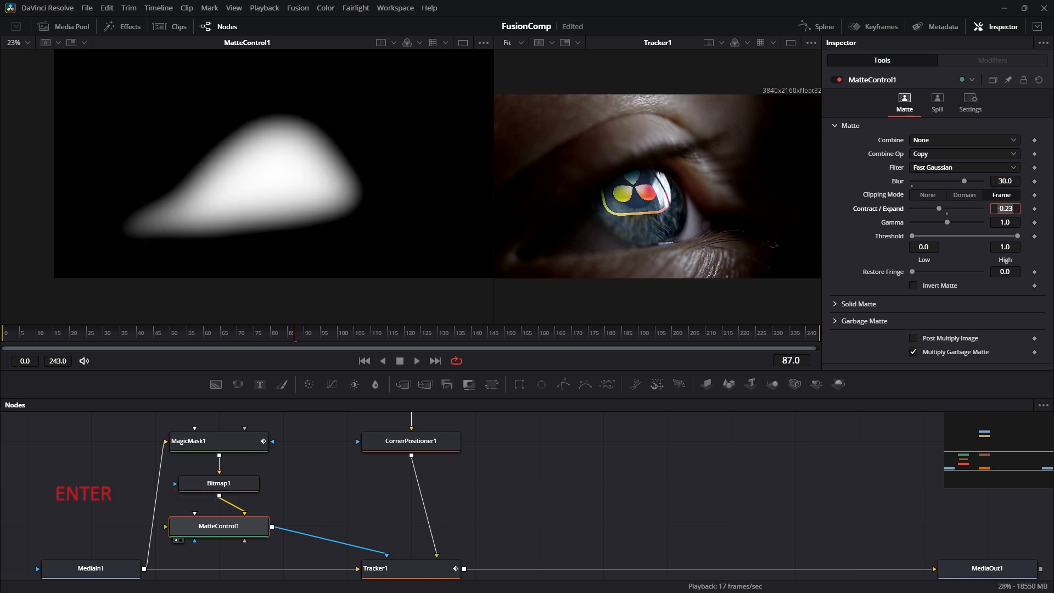
{"action": "left_click_drag", "start_coordinate": [964, 181], "coordinate": [962, 182]}
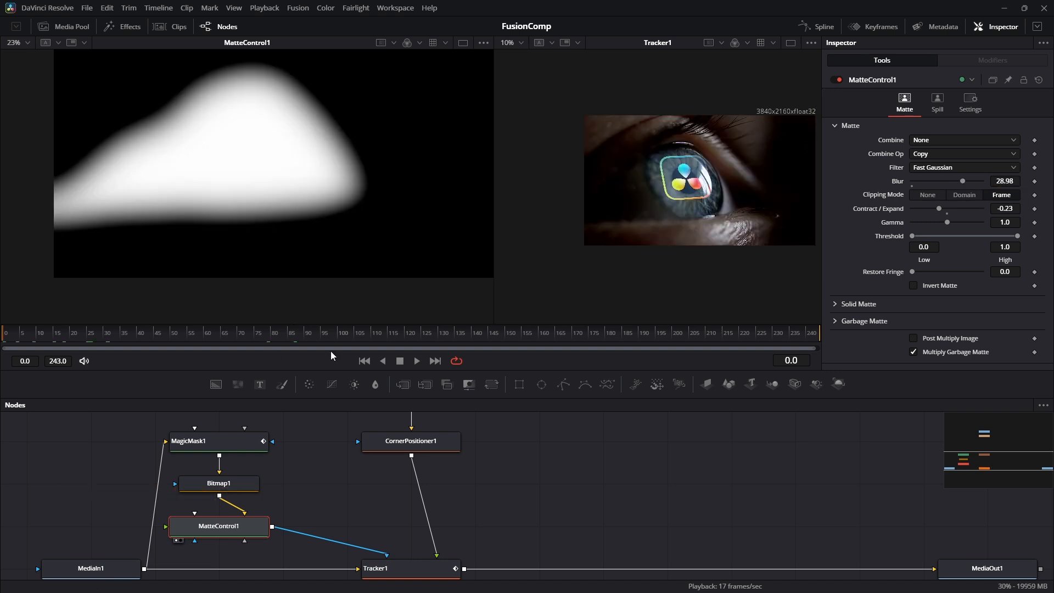
{"action": "left_click", "coordinate": [417, 364]}
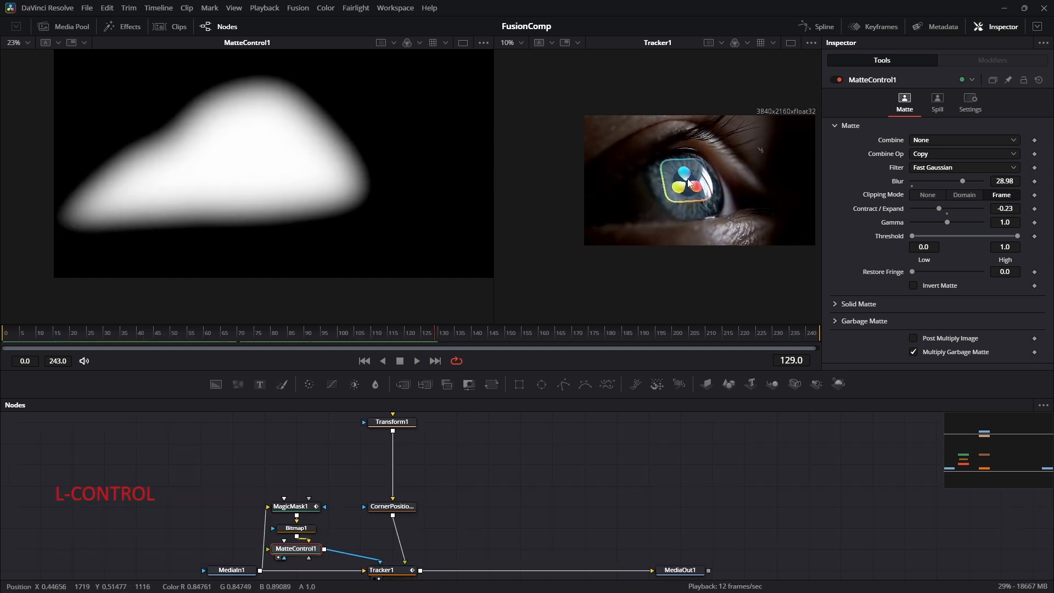
{"action": "scroll", "coordinate": [689, 182], "scroll_direction": "up", "scroll_amount": 2, "text": "ctrl"}
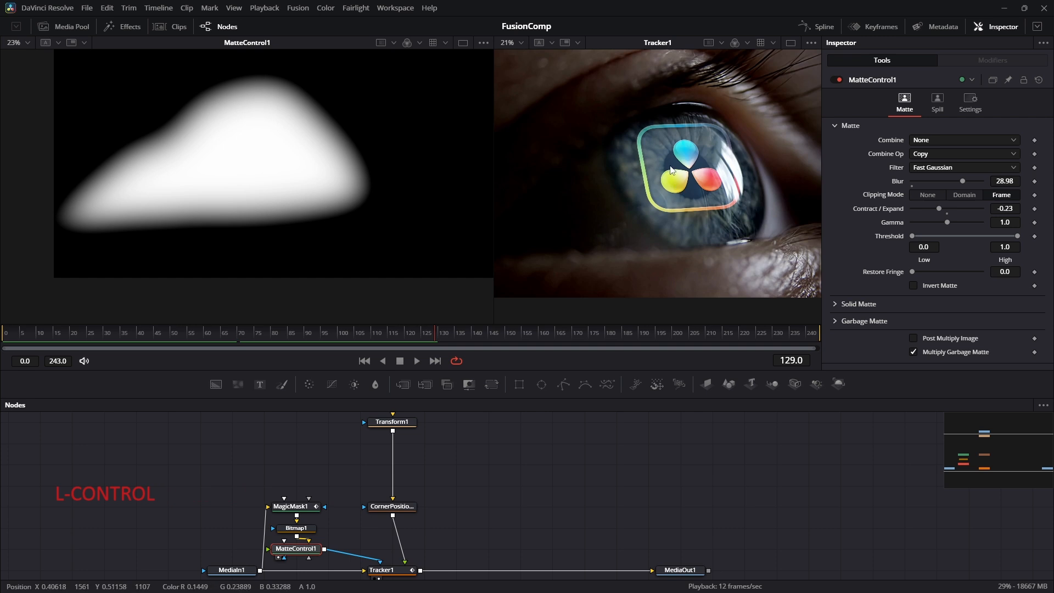
- Move the MediaIn2 logo node away from above Transform1 to open space beside it, keeping it connected
{"action": "left_click_drag", "start_coordinate": [413, 467], "coordinate": [407, 500]}
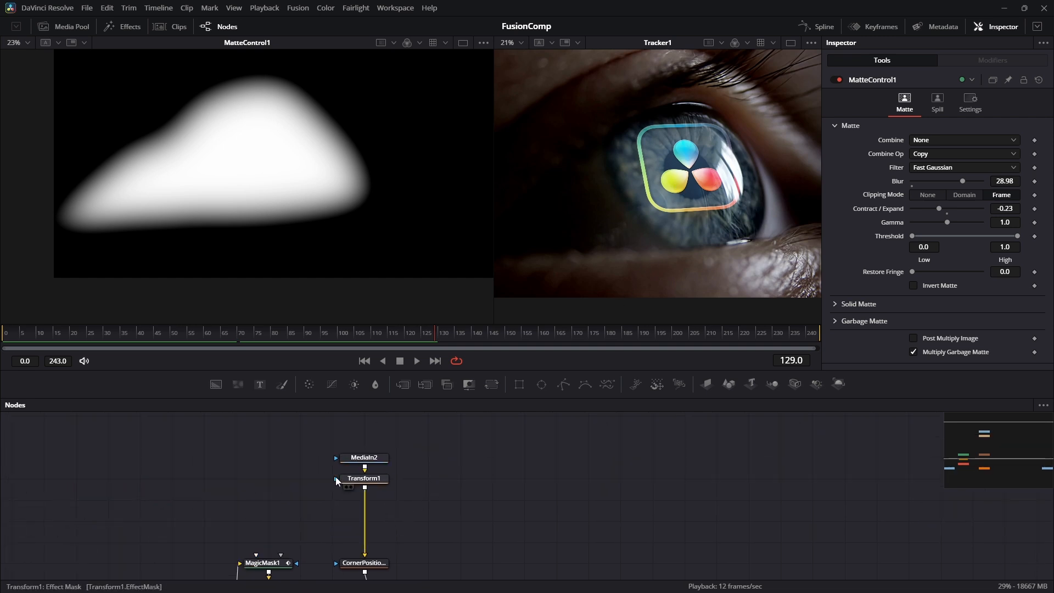
{"action": "left_click_drag", "start_coordinate": [337, 473], "coordinate": [340, 445]}
{"action": "left_click", "coordinate": [356, 451]}
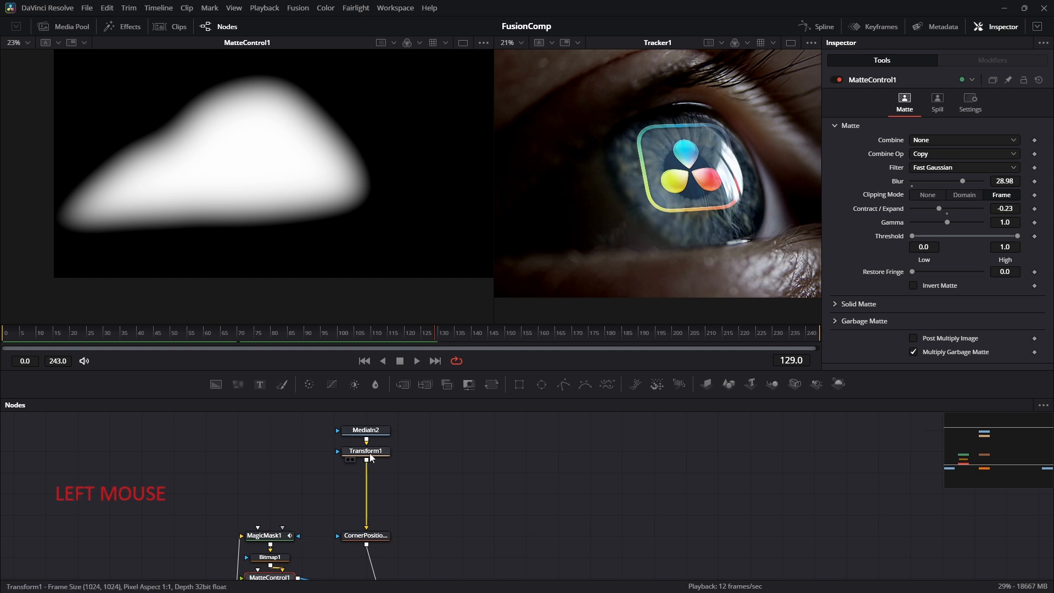
{"action": "left_click_drag", "start_coordinate": [369, 428], "coordinate": [555, 447]}
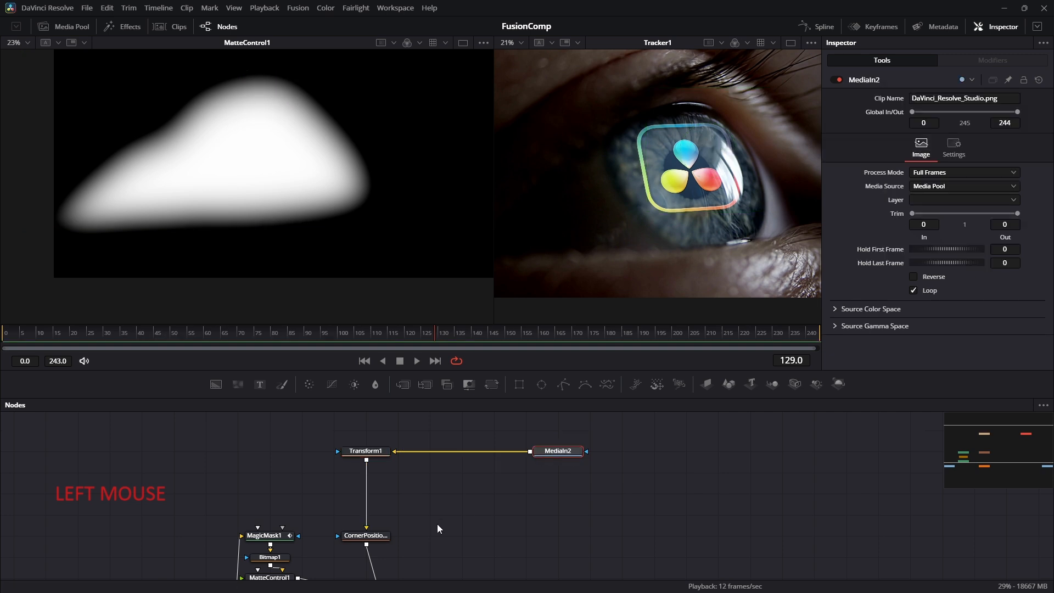
- Add UI.png and app.png from the media pool's Resources bin to the node graph near MediaIn2
{"action": "left_click", "coordinate": [65, 27]}
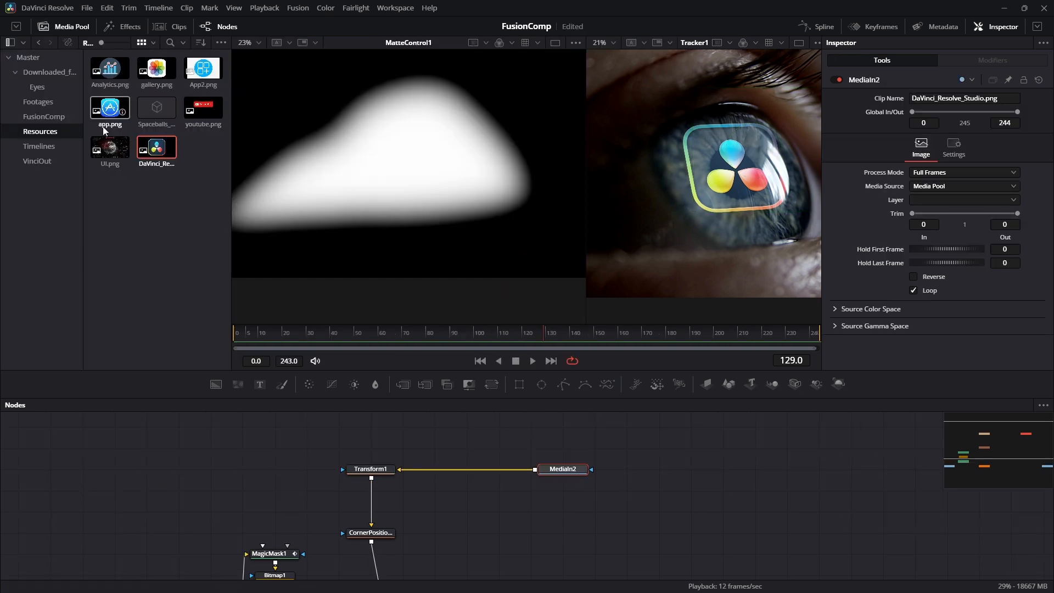
{"action": "left_click_drag", "start_coordinate": [101, 167], "coordinate": [550, 447]}
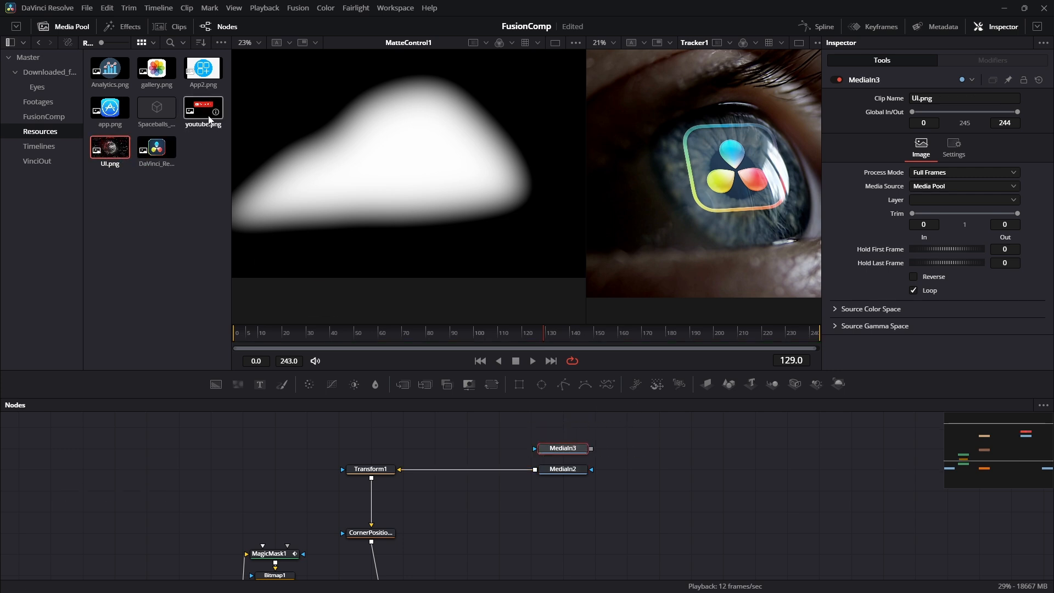
{"action": "left_click_drag", "start_coordinate": [114, 117], "coordinate": [567, 551]}
- Connect the app.png node's output to Transform1's input in place of the logo and view it on the iris
{"action": "scroll", "coordinate": [534, 499], "scroll_direction": "up", "scroll_amount": 2}
{"action": "left_click_drag", "start_coordinate": [696, 517], "coordinate": [313, 475]}
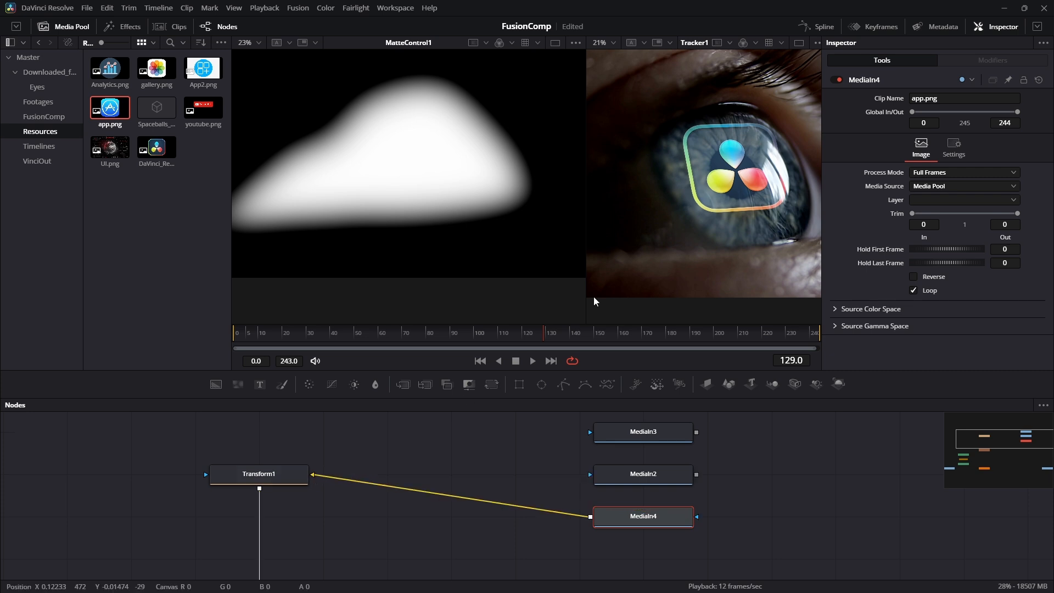
{"action": "scroll", "coordinate": [596, 301], "scroll_direction": "down", "scroll_amount": 2, "text": "ctrl"}
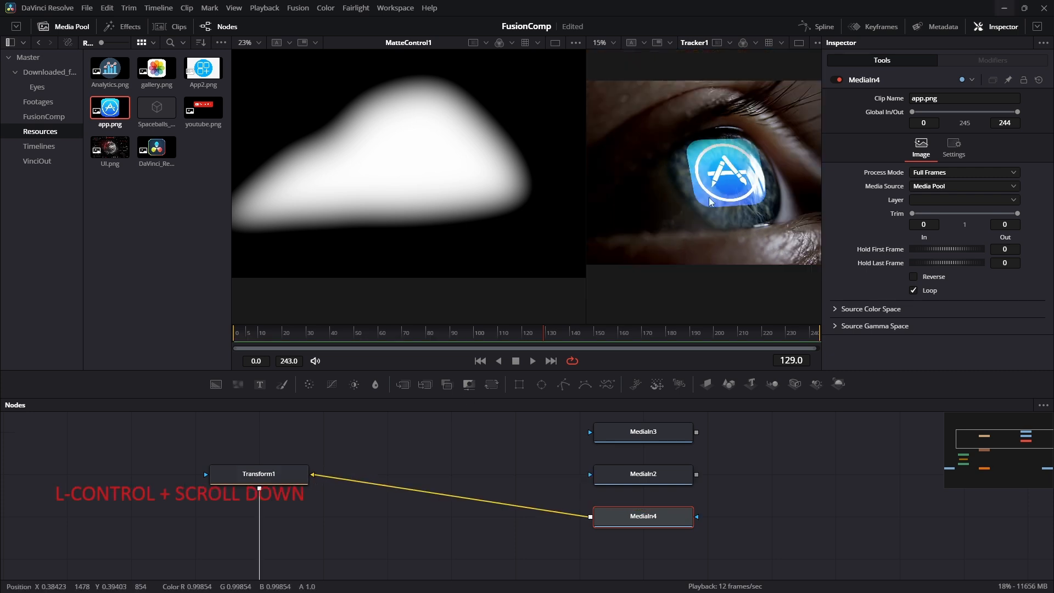
- Connect the UI.png node's output to Transform1's input in place of app.png and inspect the graphic on the iris
{"action": "left_click", "coordinate": [689, 479]}
{"action": "left_click_drag", "start_coordinate": [696, 432], "coordinate": [313, 474]}
{"action": "scroll", "coordinate": [698, 177], "scroll_direction": "up", "scroll_amount": 3, "text": "ctrl"}
{"action": "scroll", "coordinate": [698, 177], "scroll_direction": "down", "scroll_amount": 2, "text": "ctrl"}
{"action": "scroll", "coordinate": [740, 157], "scroll_direction": "up", "scroll_amount": 2, "text": "ctrl"}
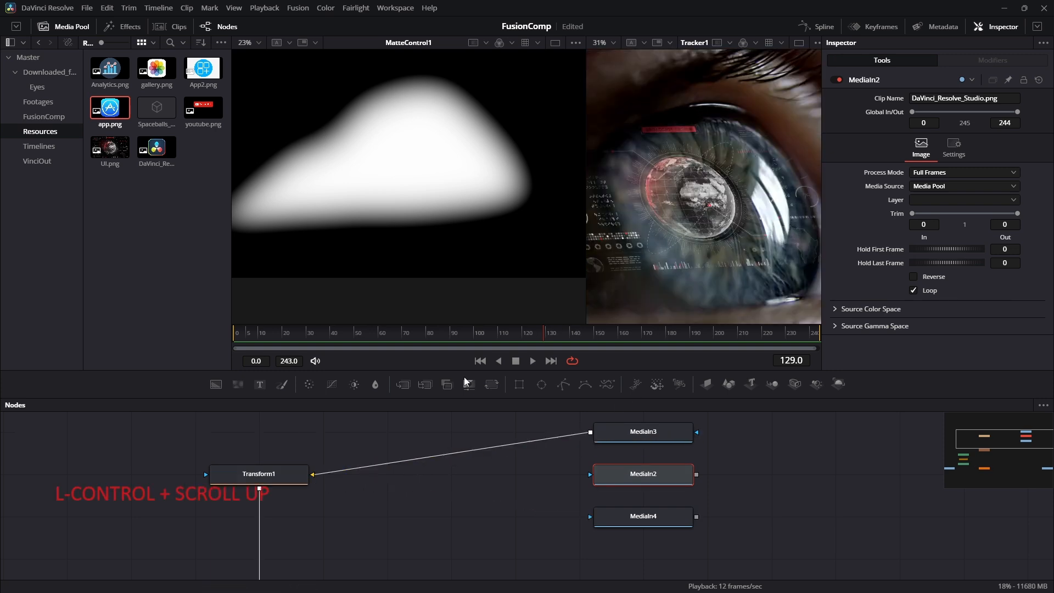
- Insert a Transform node between the UI.png node and Transform1, and move the graphic lower on the iris to Center Y 0.392537
{"action": "left_click", "coordinate": [263, 473]}
{"action": "left_click_drag", "start_coordinate": [582, 433], "coordinate": [496, 475]}
{"action": "left_click", "coordinate": [524, 476]}
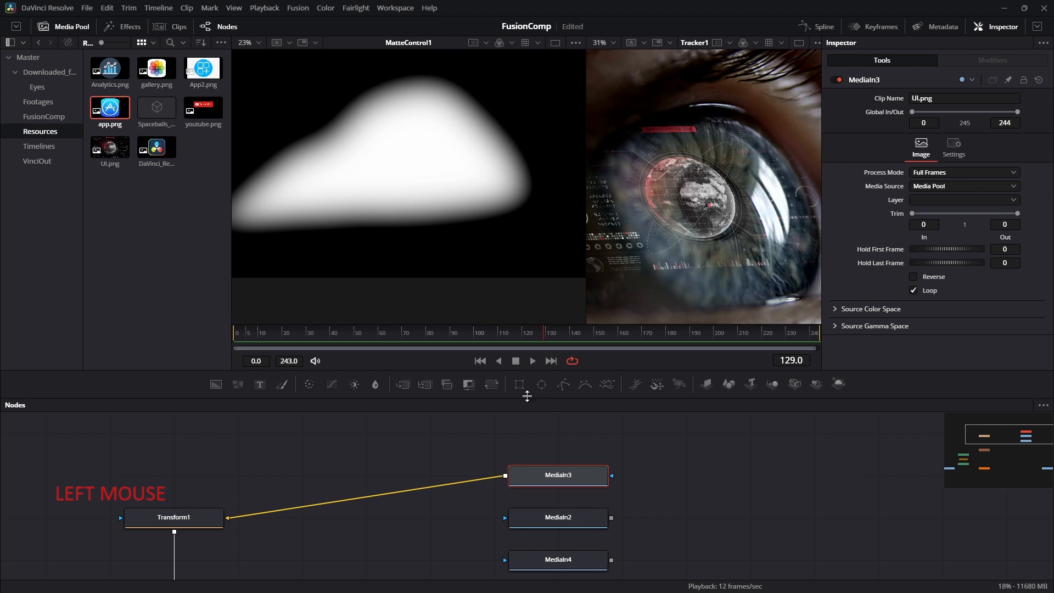
{"action": "left_click", "coordinate": [492, 383]}
{"action": "mouse_move", "coordinate": [734, 170]}
{"action": "left_mouse_down"}
{"action": "mouse_move", "coordinate": [735, 195]}
{"action": "mouse_move", "coordinate": [734, 184]}
{"action": "left_mouse_up"}
{"action": "left_click_drag", "start_coordinate": [374, 481], "coordinate": [330, 481]}
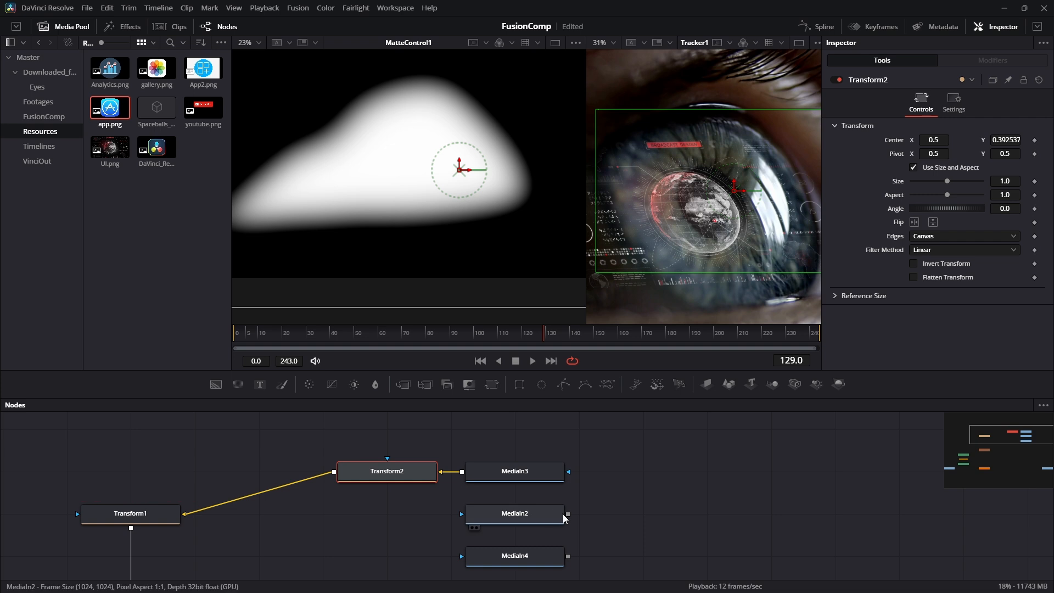
{"action": "left_click_drag", "start_coordinate": [568, 514], "coordinate": [185, 518]}
{"action": "left_click_drag", "start_coordinate": [387, 486], "coordinate": [183, 518]}
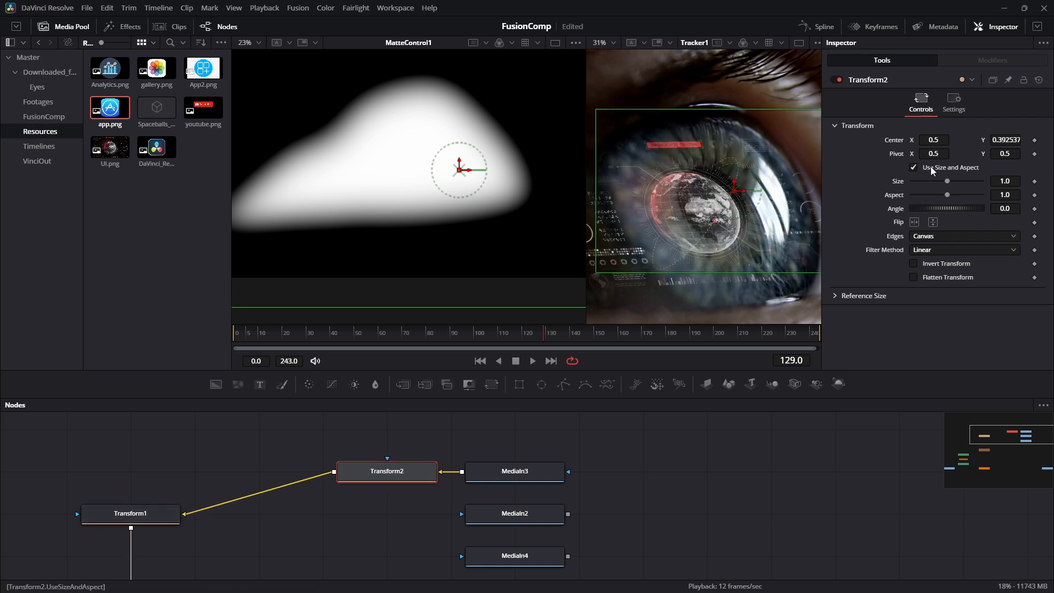
- Enlarge the UI graphic in Transform2 to size 1.451 and center it over the pupil at X 0.616828, Y 0.447671
{"action": "left_click_drag", "start_coordinate": [951, 185], "coordinate": [953, 184]}
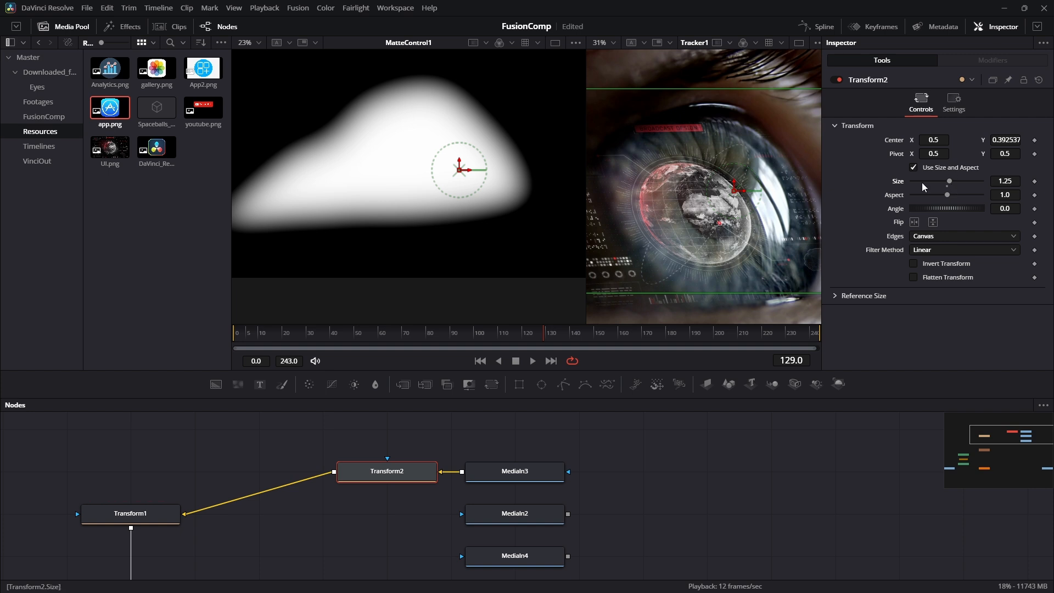
{"action": "mouse_move", "coordinate": [938, 145]}
{"action": "left_mouse_down"}
{"action": "mouse_move", "coordinate": [1027, 142]}
{"action": "mouse_move", "coordinate": [930, 141]}
{"action": "left_mouse_up"}
{"action": "left_click_drag", "start_coordinate": [1004, 141], "coordinate": [1026, 142]}
{"action": "left_click_drag", "start_coordinate": [934, 141], "coordinate": [933, 140]}
{"action": "mouse_move", "coordinate": [1005, 181]}
{"action": "left_mouse_down"}
{"action": "mouse_move", "coordinate": [1053, 181]}
{"action": "mouse_move", "coordinate": [1009, 181]}
{"action": "left_mouse_up"}
{"action": "left_click_drag", "start_coordinate": [767, 177], "coordinate": [766, 172]}
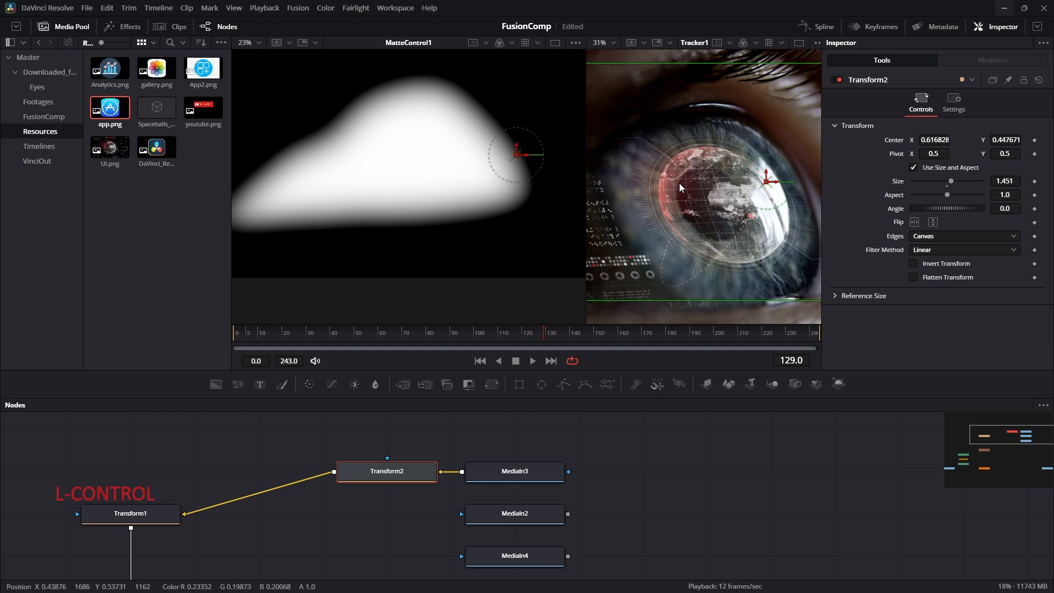
- Hide the media pool, show Tracker1 in a single enlarged viewer and save the project
{"action": "scroll", "coordinate": [691, 204], "scroll_direction": "down", "scroll_amount": 6}
{"action": "left_click", "coordinate": [776, 258]}
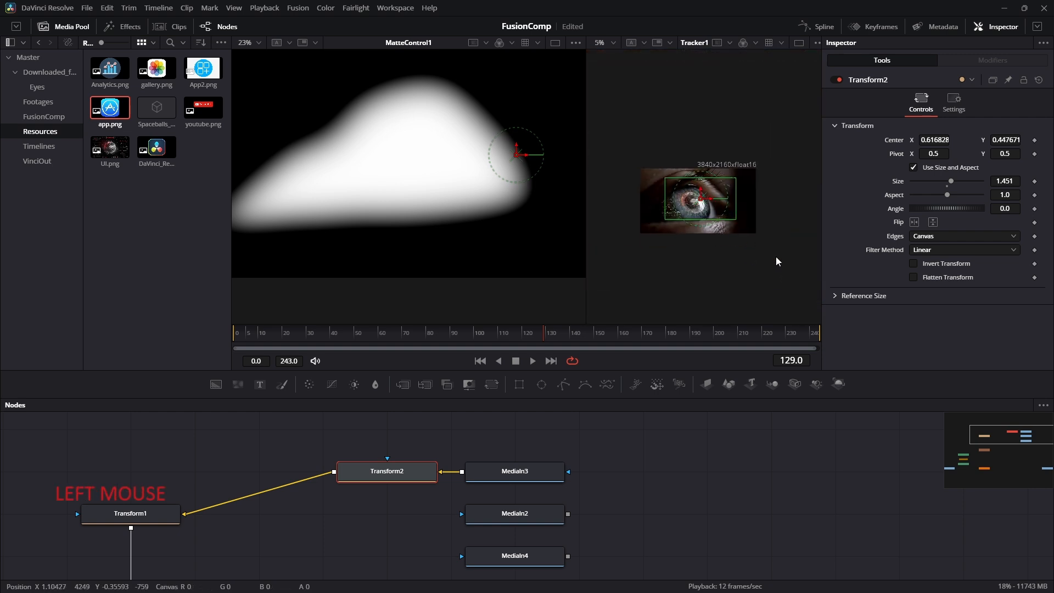
{"action": "left_click", "coordinate": [57, 29]}
{"action": "left_click", "coordinate": [790, 42]}
{"action": "scroll", "coordinate": [438, 220], "scroll_direction": "up", "scroll_amount": 3}
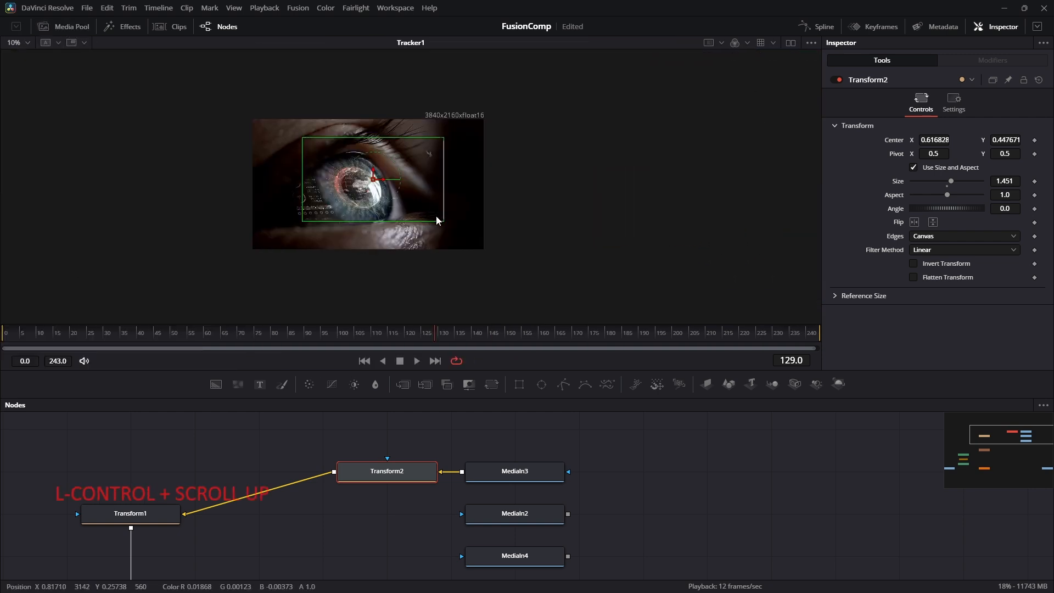
{"action": "scroll", "coordinate": [437, 219], "scroll_direction": "up", "scroll_amount": 3}
{"action": "key", "text": "ctrl+s"}
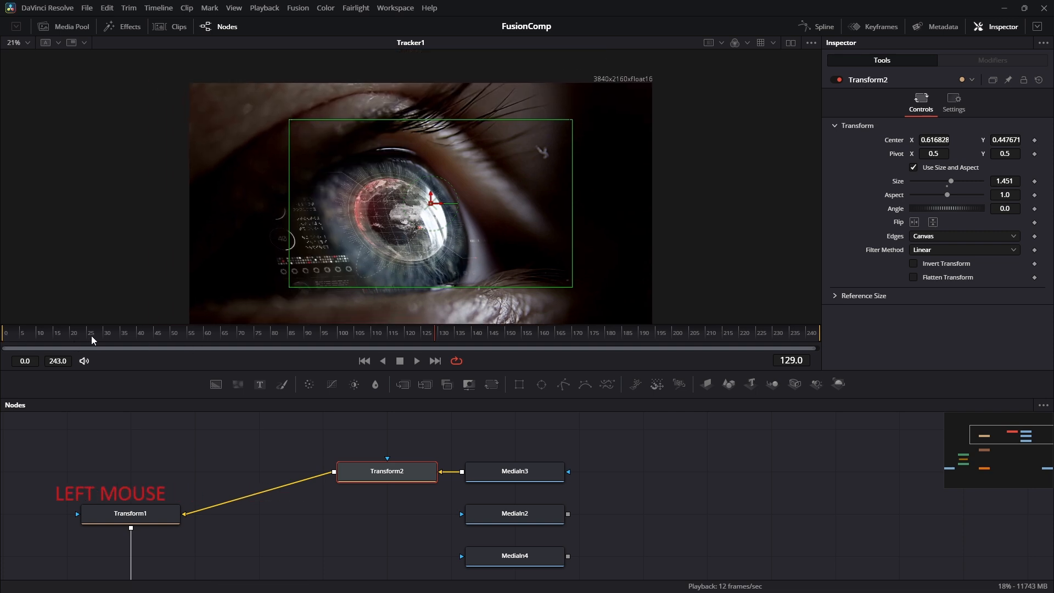
- Play back the composite to check how the enlarged graphic follows the eye, and save the project
{"action": "key", "text": "space"}
{"action": "left_click", "coordinate": [716, 488]}
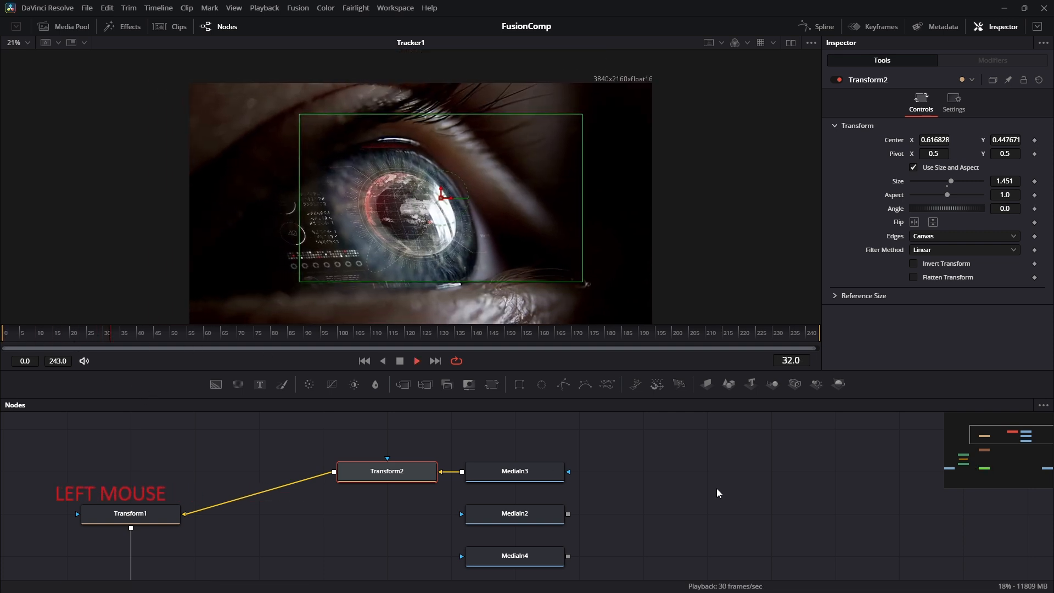
{"action": "key", "text": "space"}
{"action": "key", "text": "space"}
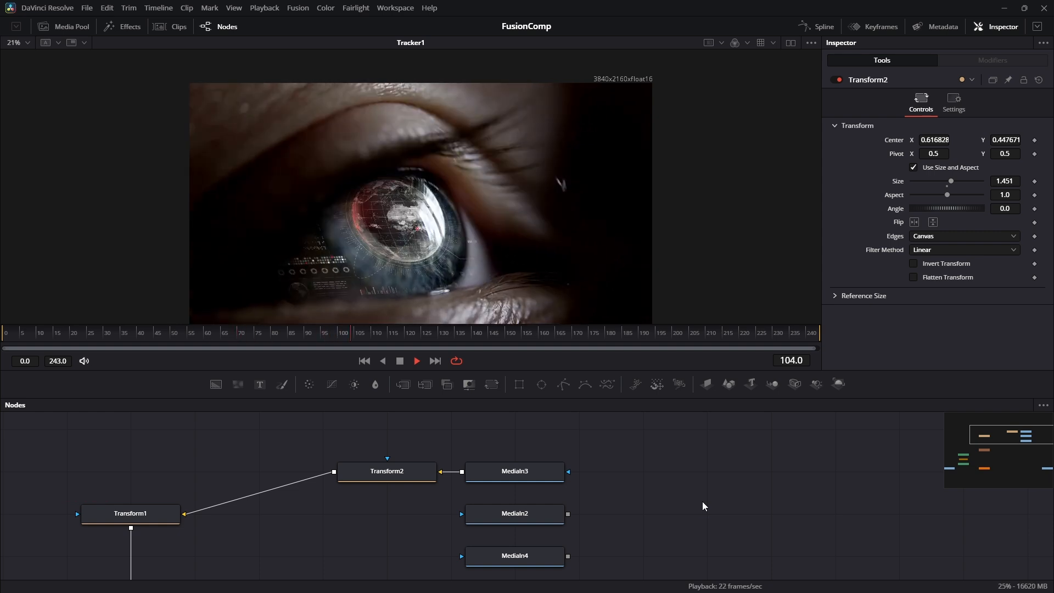
{"action": "key", "text": "space"}
{"action": "key", "text": "ctrl+s"}
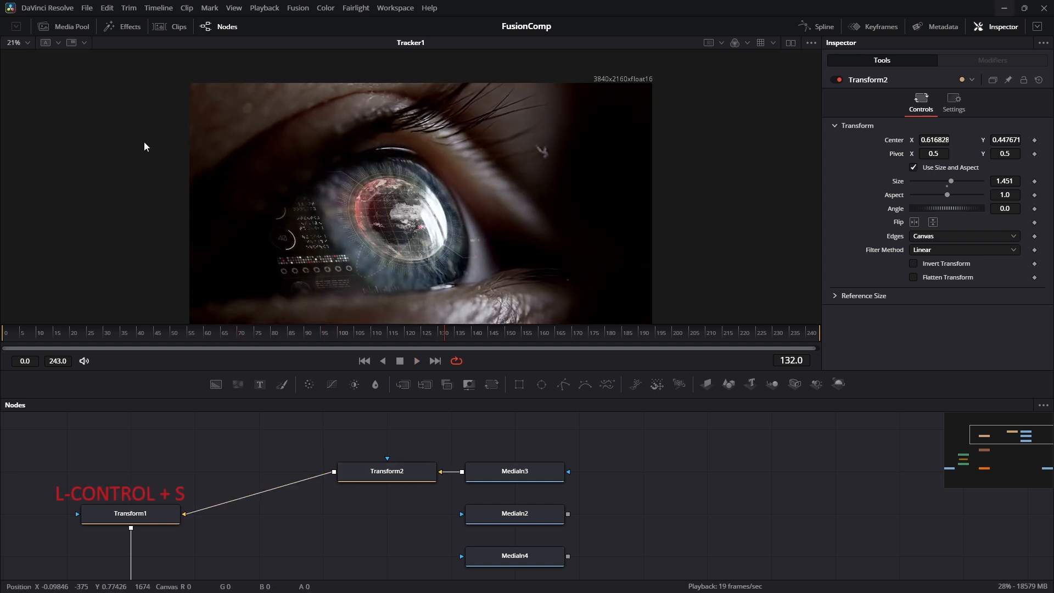
- Add the 4K world-map video from the Downloaded bin to the node graph above MediaIn3, and restore the dual viewers
{"action": "left_click", "coordinate": [73, 29]}
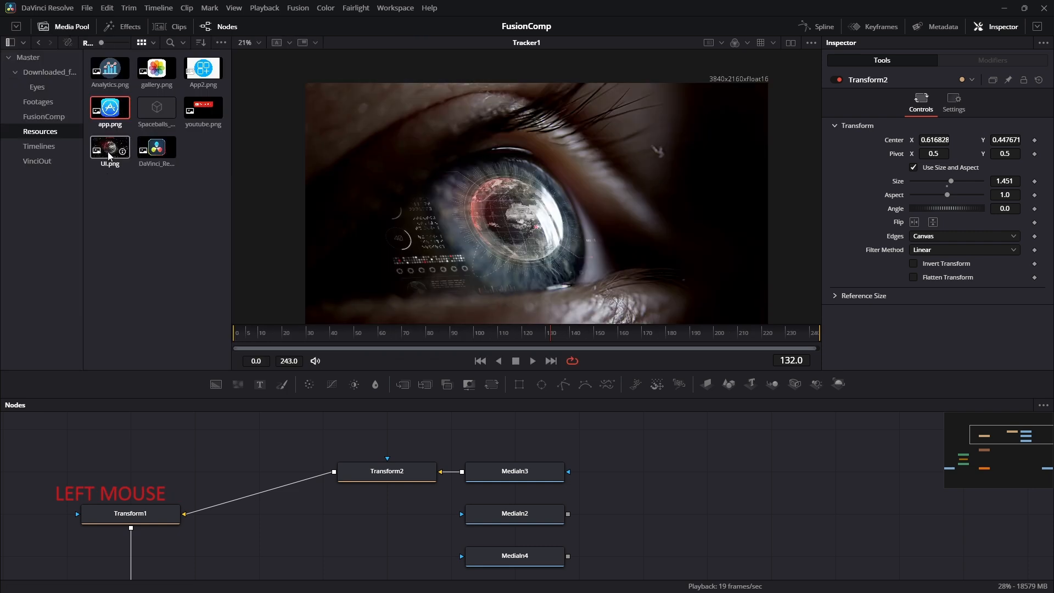
{"action": "left_click", "coordinate": [44, 70]}
{"action": "left_click_drag", "start_coordinate": [110, 147], "coordinate": [517, 438]}
{"action": "left_click", "coordinate": [64, 27]}
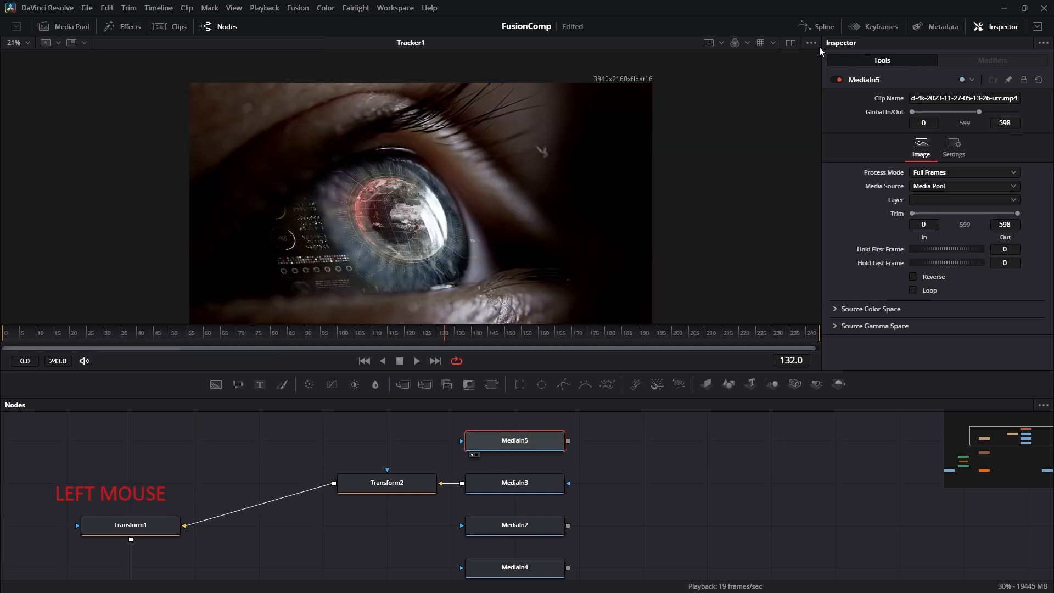
{"action": "left_click", "coordinate": [790, 43]}
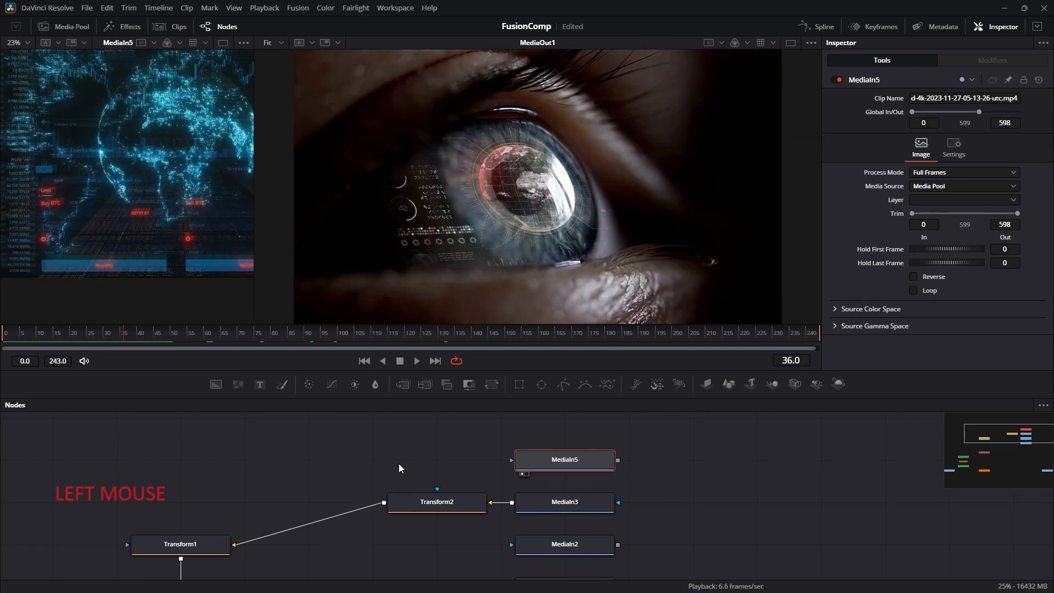
- Add a new Transform node above Transform2 and connect the MediaIn5 video's output to it
{"action": "key", "text": "ctrl+space"}
{"action": "type", "text": "tra"}
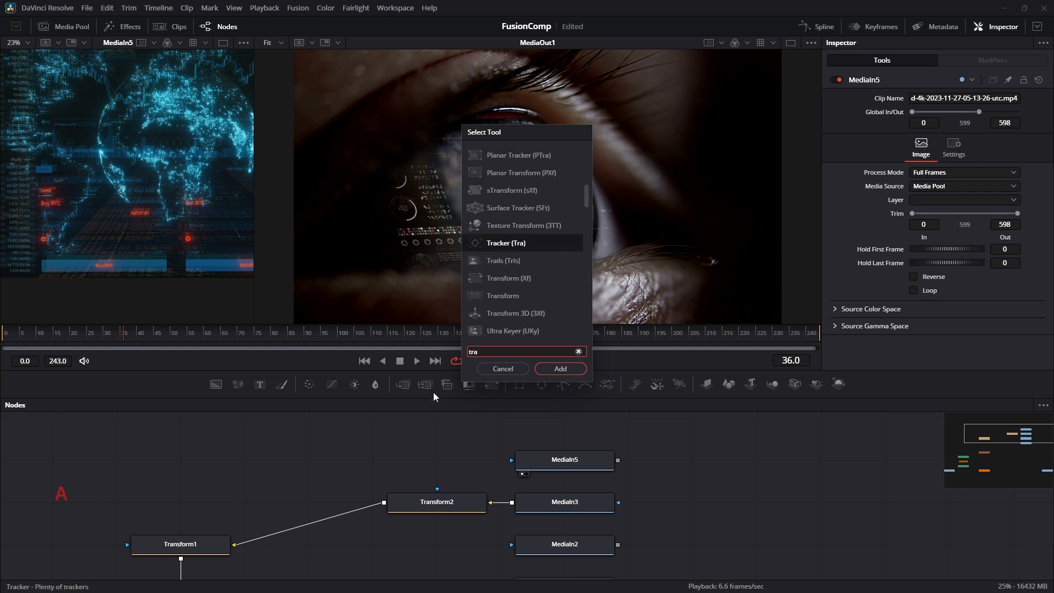
{"action": "type", "text": "ns"}
{"action": "key", "text": "Return"}
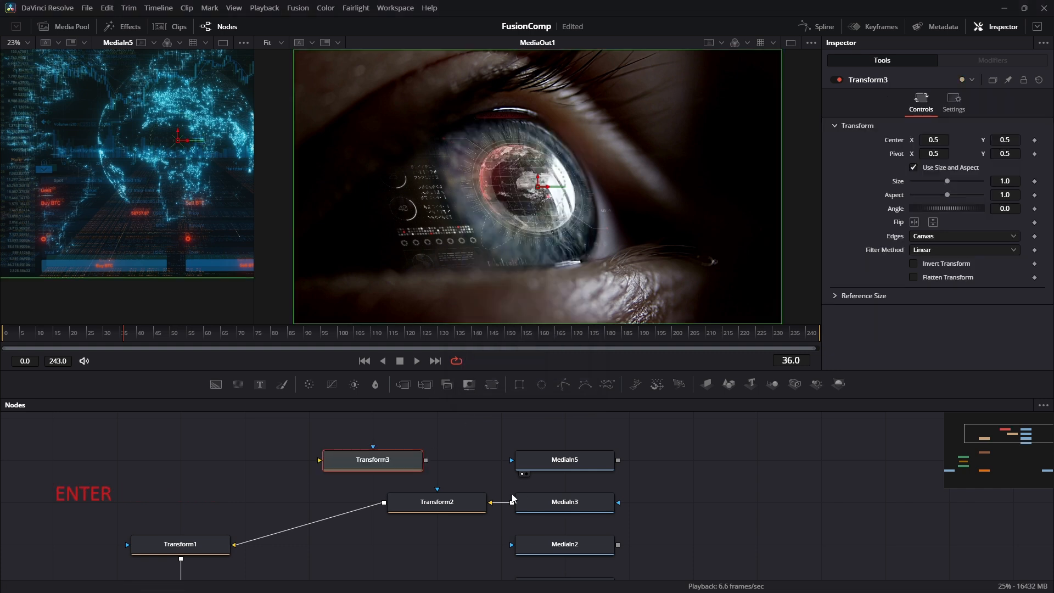
{"action": "left_click_drag", "start_coordinate": [407, 463], "coordinate": [449, 456]}
{"action": "left_click_drag", "start_coordinate": [618, 461], "coordinate": [383, 464]}
{"action": "left_click", "coordinate": [454, 461]}
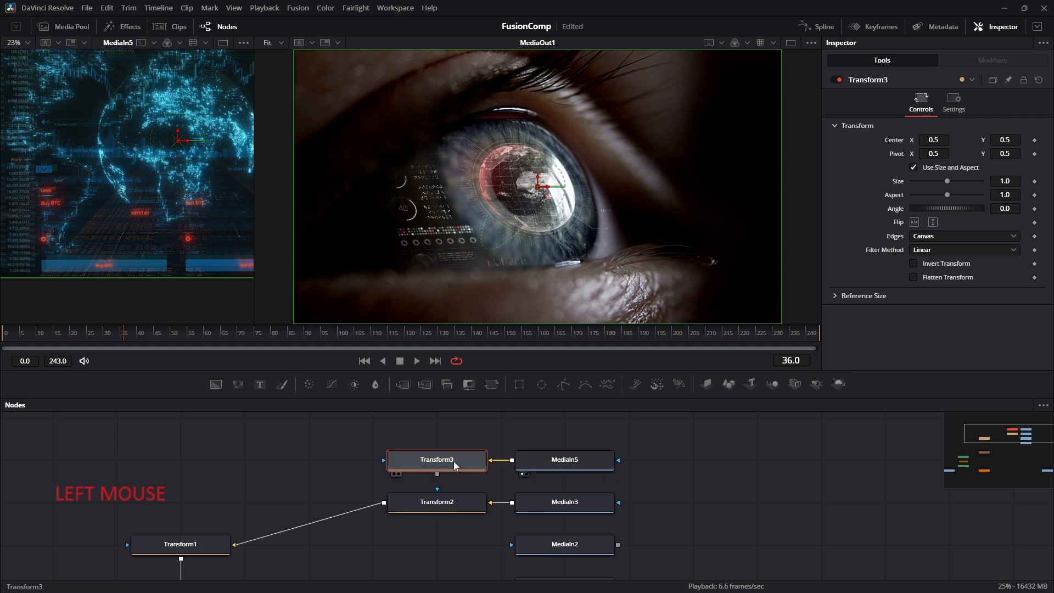
- Connect Transform3's output to Transform1's input in place of Transform2 and view MediaOut1
{"action": "scroll", "coordinate": [455, 461], "scroll_direction": "up", "scroll_amount": 1}
{"action": "key", "text": "2"}
{"action": "left_click_drag", "start_coordinate": [458, 495], "coordinate": [254, 520]}
{"action": "scroll", "coordinate": [560, 476], "scroll_direction": "down", "scroll_amount": 5, "text": "ctrl"}
{"action": "left_click_drag", "start_coordinate": [576, 483], "coordinate": [568, 442]}
{"action": "left_click", "coordinate": [602, 519]}
{"action": "key", "text": "1"}
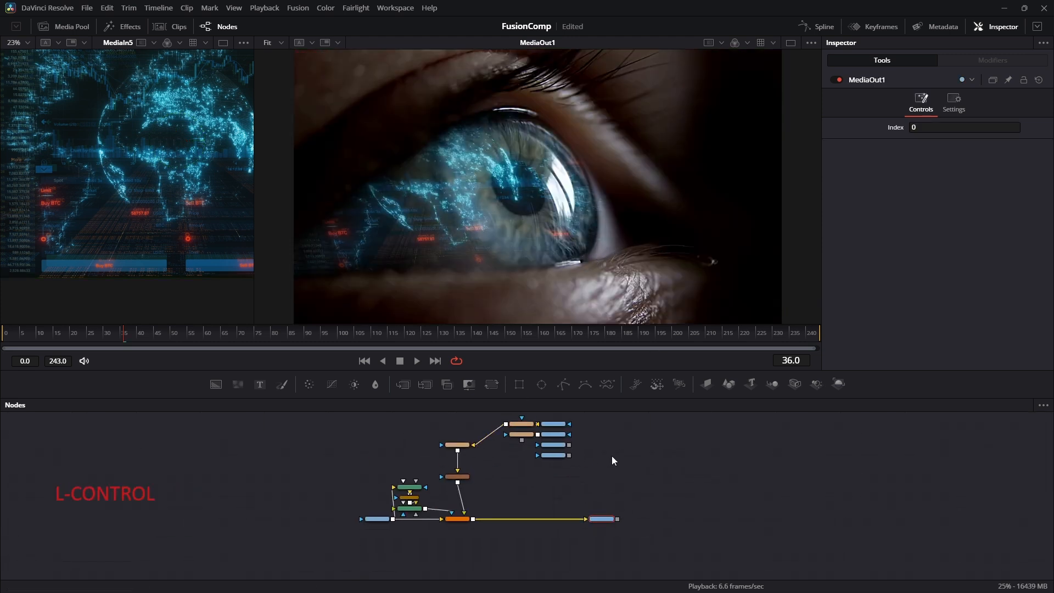
- Fit the map video over the iris in Transform3 with size 0.61, center X 0.652, Y 0.499 and pivot Y 0.305
{"action": "scroll", "coordinate": [612, 456], "scroll_direction": "up", "scroll_amount": 8, "text": "ctrl"}
{"action": "left_click", "coordinate": [500, 466]}
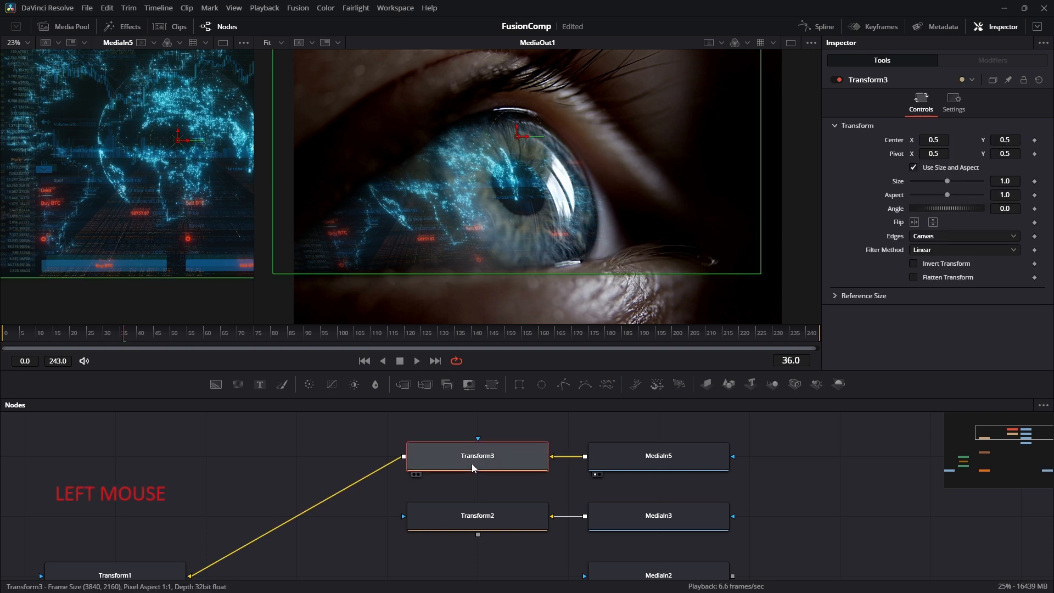
{"action": "left_click_drag", "start_coordinate": [1012, 182], "coordinate": [996, 155]}
{"action": "left_click", "coordinate": [933, 140]}
{"action": "left_click_drag", "start_coordinate": [933, 140], "coordinate": [1014, 140]}
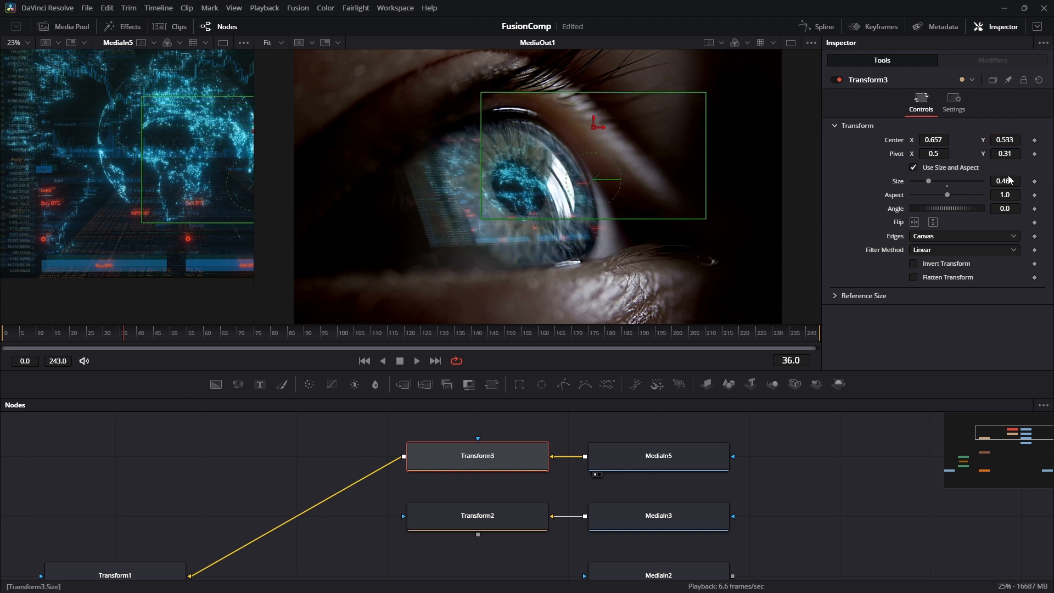
{"action": "left_click_drag", "start_coordinate": [1010, 181], "coordinate": [1019, 181]}
{"action": "left_click_drag", "start_coordinate": [1007, 141], "coordinate": [995, 141]}
{"action": "left_click_drag", "start_coordinate": [930, 140], "coordinate": [926, 140]}
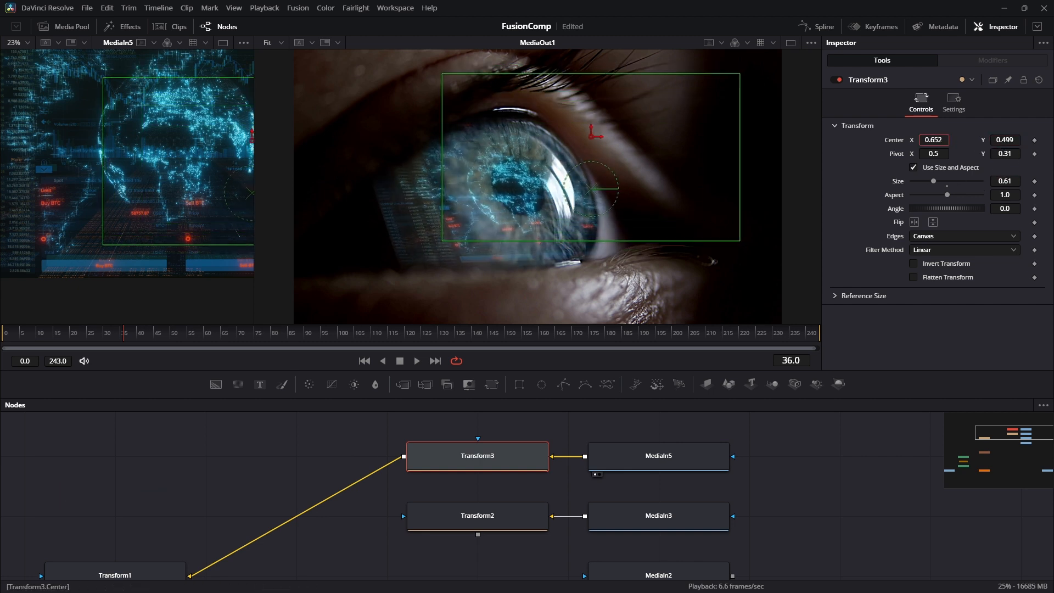
{"action": "left_click_drag", "start_coordinate": [1003, 158], "coordinate": [1001, 158]}
- Select the CornerPositioner1 node and bring up the tool search with its text cleared
{"action": "left_click_drag", "start_coordinate": [228, 450], "coordinate": [348, 446]}
{"action": "left_click", "coordinate": [351, 450]}
{"action": "scroll", "coordinate": [390, 493], "scroll_direction": "down", "scroll_amount": 3}
{"action": "scroll", "coordinate": [395, 493], "scroll_direction": "up", "scroll_amount": 1}
{"action": "left_click_drag", "start_coordinate": [406, 483], "coordinate": [367, 499]}
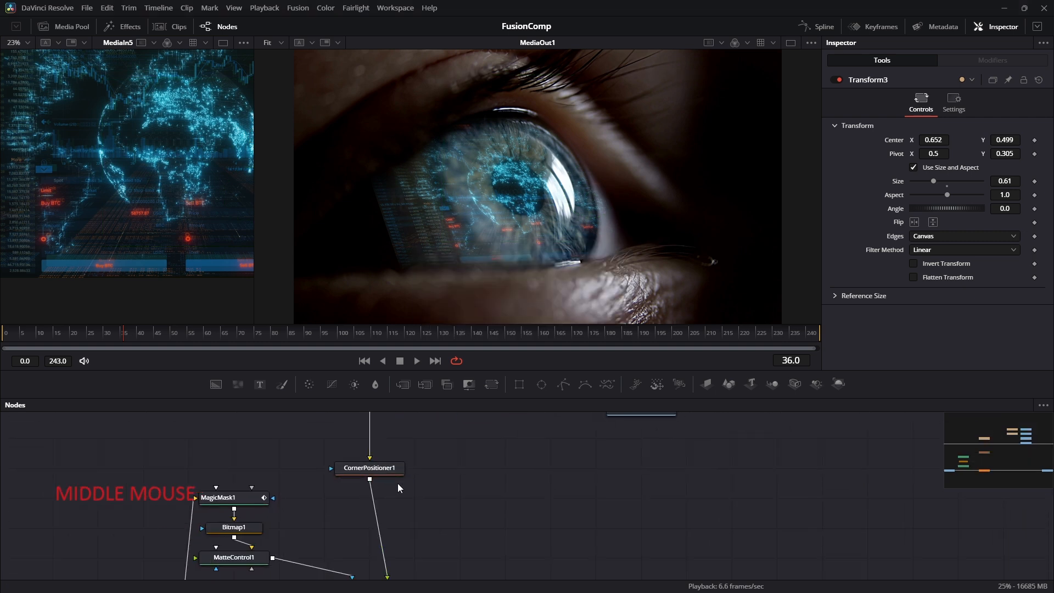
{"action": "left_click_drag", "start_coordinate": [428, 415], "coordinate": [401, 515]}
{"action": "left_click_drag", "start_coordinate": [447, 544], "coordinate": [442, 468]}
{"action": "left_click", "coordinate": [378, 492]}
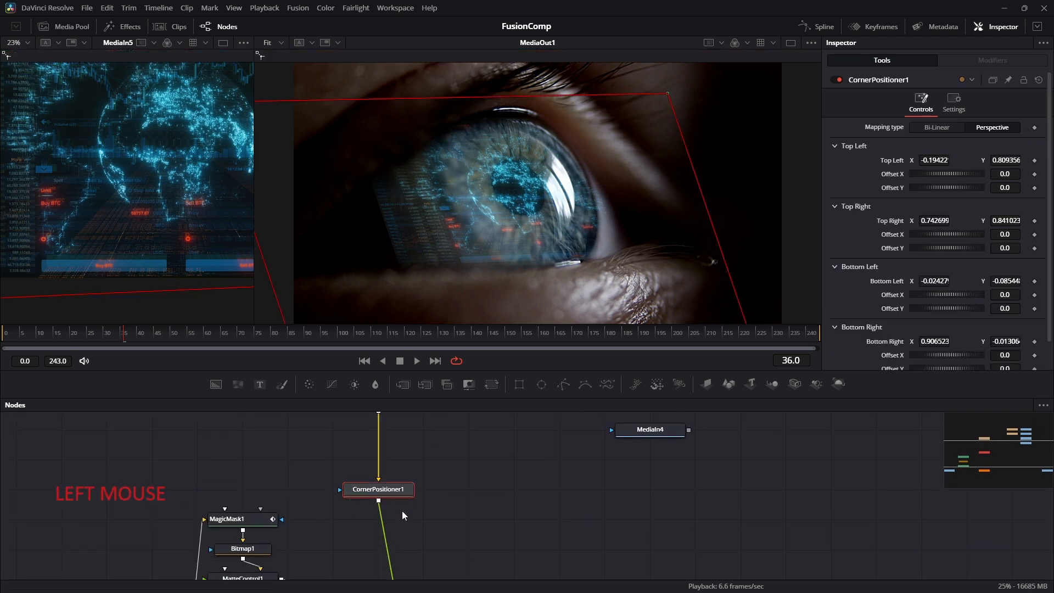
{"action": "key", "text": "ctrl+space"}
{"action": "type", "text": "trans"}
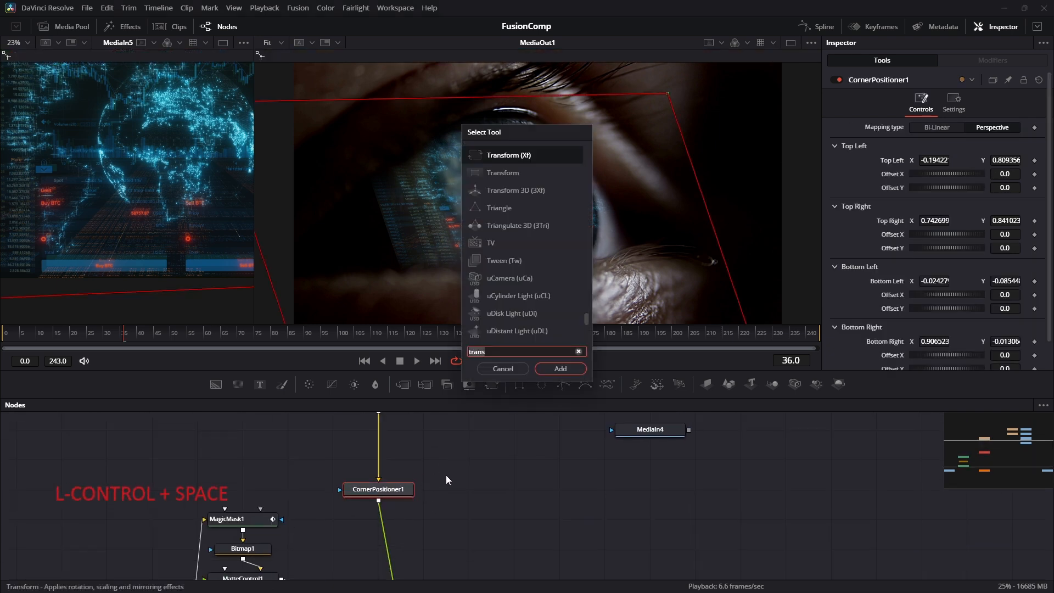
{"action": "key", "text": "BackSpace"}
{"action": "key", "text": "BackSpace"}
{"action": "key", "text": "BackSpace"}
{"action": "key", "text": "BackSpace"}
{"action": "key", "text": "BackSpace"}
{"action": "type", "text": "col"}
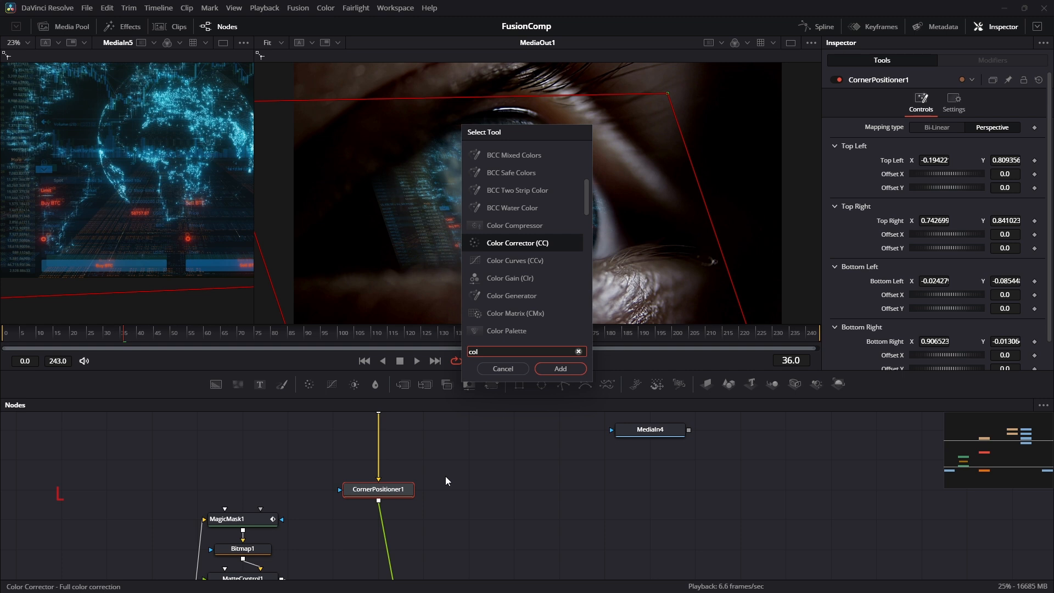
{"action": "key", "text": "BackSpace"}
{"action": "key", "text": "BackSpace"}
{"action": "key", "text": "BackSpace"}
- Add a Glow node after CornerPositioner1, adjust its glow and save the project
{"action": "type", "text": "g"}
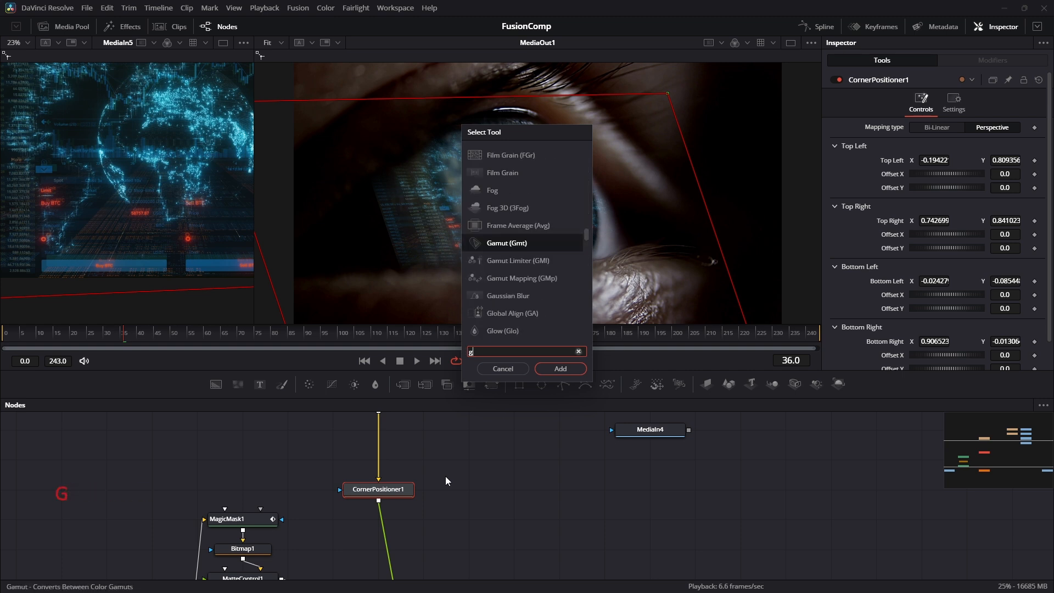
{"action": "type", "text": "low"}
{"action": "key", "text": "Return"}
{"action": "left_click_drag", "start_coordinate": [361, 567], "coordinate": [368, 507]}
{"action": "left_click_drag", "start_coordinate": [386, 459], "coordinate": [386, 490]}
{"action": "left_click_drag", "start_coordinate": [919, 168], "coordinate": [947, 181]}
{"action": "key", "text": "ctrl+s"}
- Switch to the Edit page, place the playhead over the eye clip on V1 at 01:01:28:11 and save the project
{"action": "key", "text": "shift+4"}
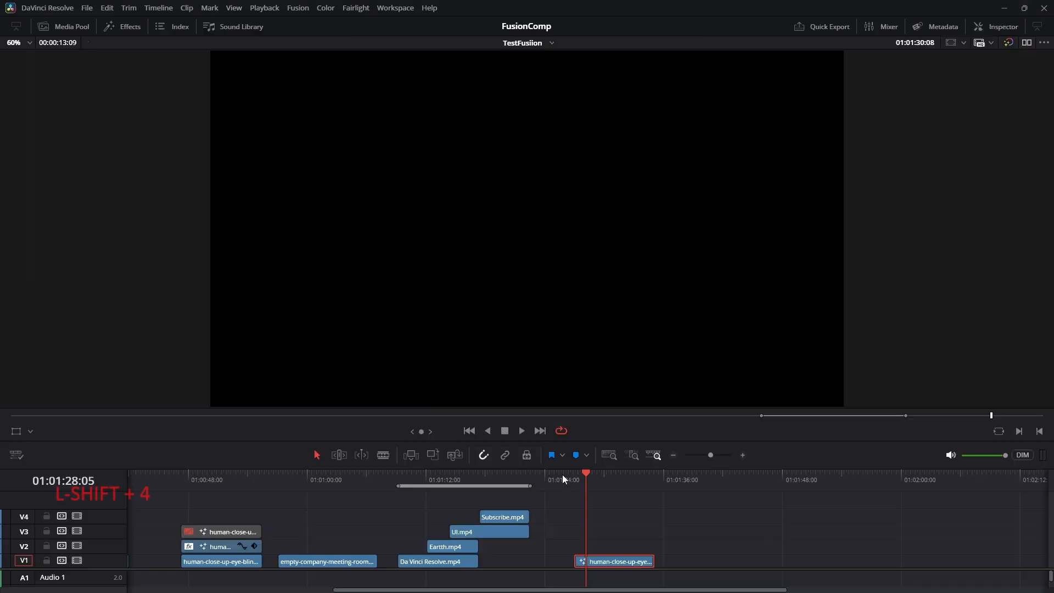
{"action": "left_click_drag", "start_coordinate": [574, 478], "coordinate": [538, 488]}
{"action": "key", "text": "ctrl+s"}
{"action": "left_click", "coordinate": [586, 557]}
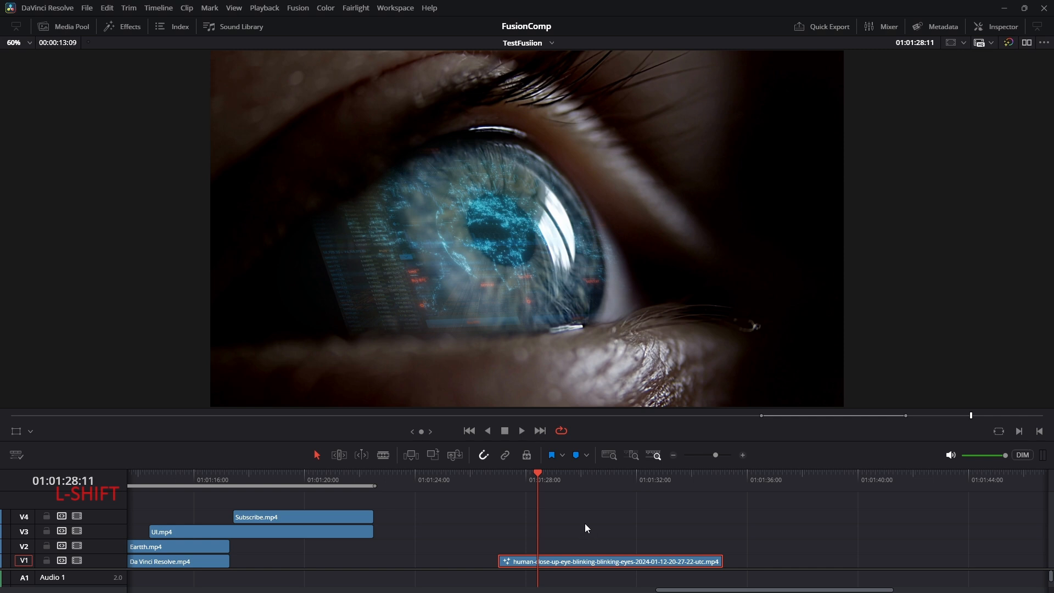
- Open the eye clip on the Color page with its node 01 selected
{"action": "key", "text": "shift+6"}
{"action": "left_click", "coordinate": [548, 124]}
{"action": "left_click_drag", "start_coordinate": [549, 124], "coordinate": [548, 139]}
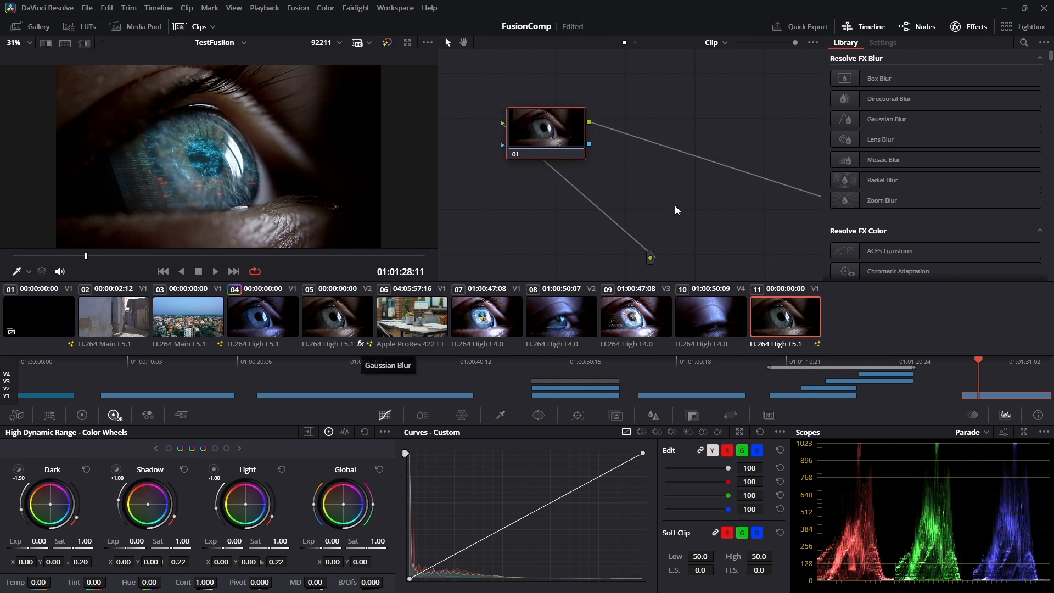
- Tint the eye clip blue with the HDR Global color wheel at X 0.04, Y -0.01 and inspect the iris closely
{"action": "left_click_drag", "start_coordinate": [344, 503], "coordinate": [342, 502]}
{"action": "left_click_drag", "start_coordinate": [342, 503], "coordinate": [342, 504]}
{"action": "scroll", "coordinate": [189, 139], "scroll_direction": "up", "scroll_amount": 3}
{"action": "left_click_drag", "start_coordinate": [189, 139], "coordinate": [164, 171]}
{"action": "left_click_drag", "start_coordinate": [347, 510], "coordinate": [350, 511]}
{"action": "left_click_drag", "start_coordinate": [184, 175], "coordinate": [223, 139]}
{"action": "scroll", "coordinate": [222, 139], "scroll_direction": "down", "scroll_amount": 3}
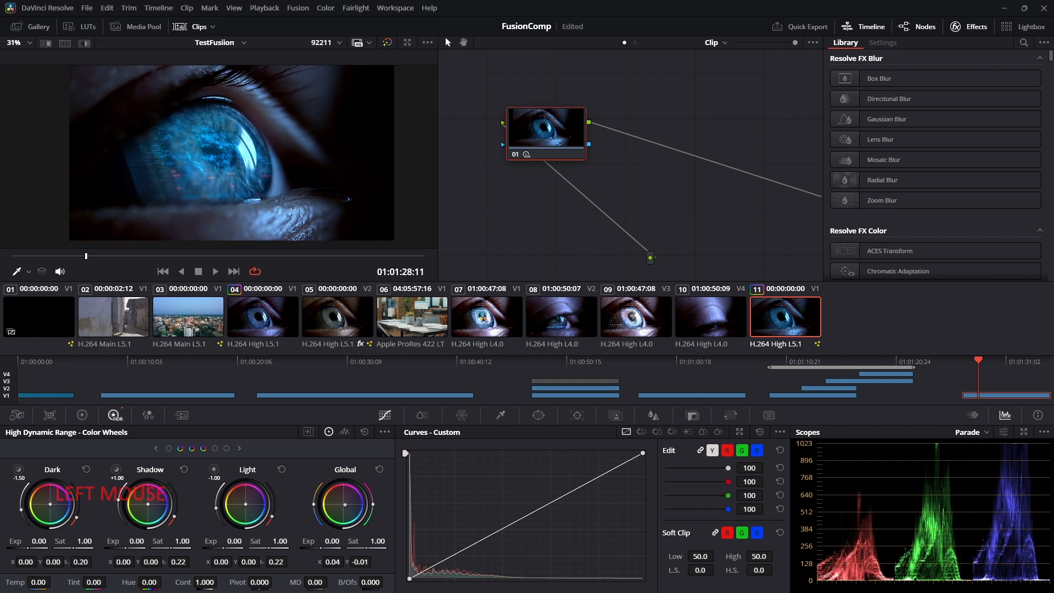
- Shift the HDR Global color wheel to warm orange at X -0.05, Y 0.04 and return to the Edit page
{"action": "left_click_drag", "start_coordinate": [345, 504], "coordinate": [340, 503]}
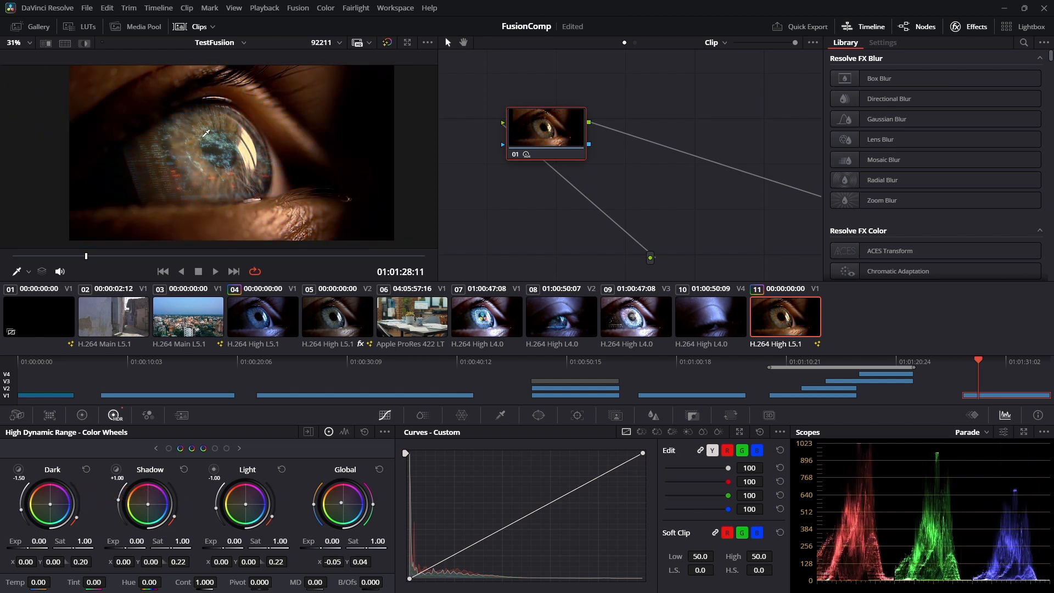
{"action": "key", "text": "shift+4"}
{"action": "middle_click", "coordinate": [566, 525]}
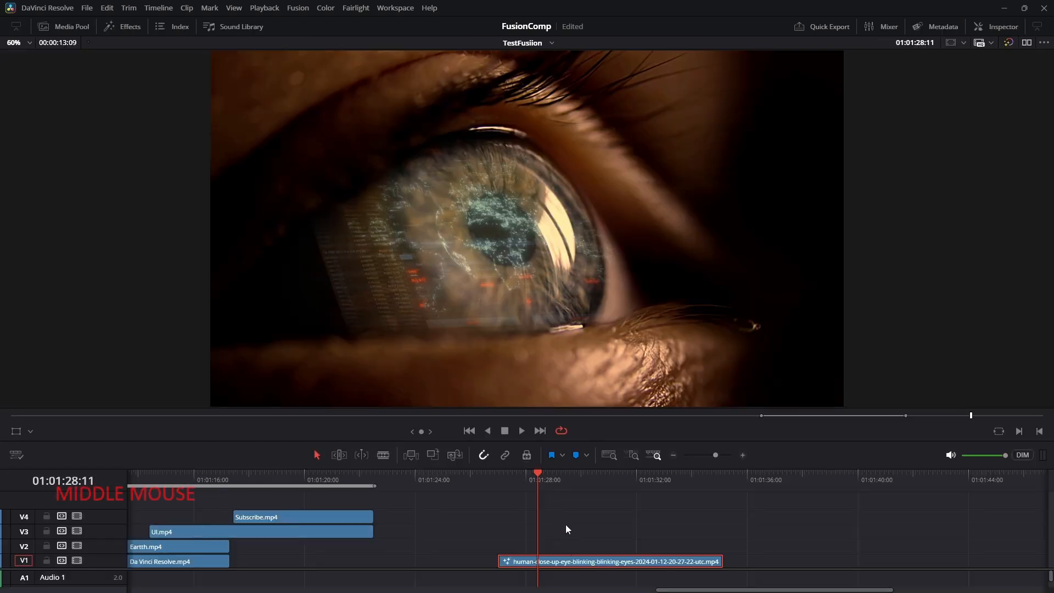
- Duplicate the graded eye clip from V1 onto V3 further along the timeline, and place the playhead over the copy at 01:01:37:11
{"action": "left_click_drag", "start_coordinate": [550, 562], "coordinate": [742, 525], "text": "alt"}
{"action": "left_click", "coordinate": [786, 473]}
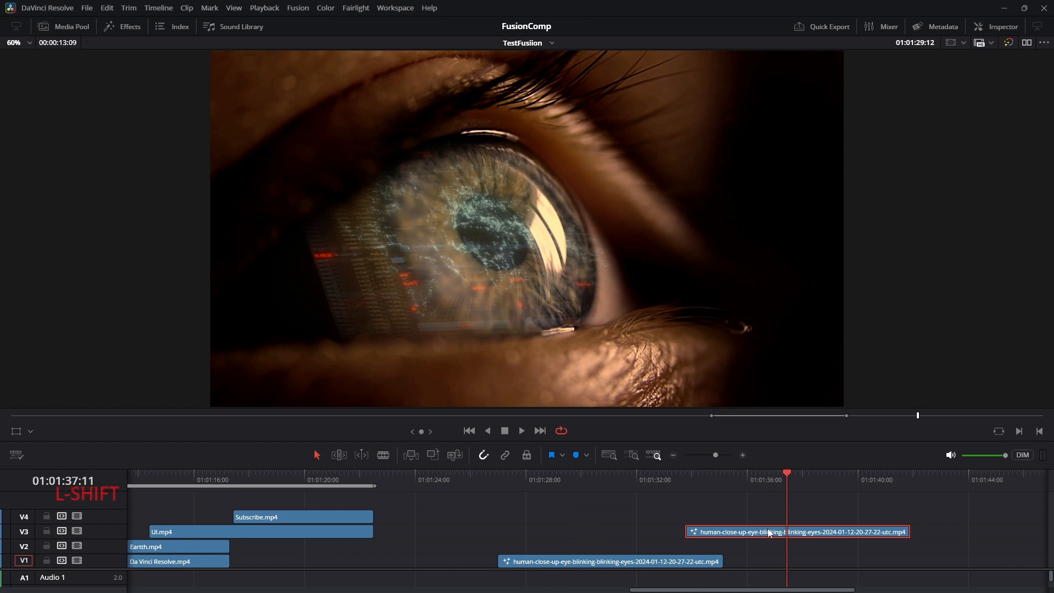
{"action": "left_click", "coordinate": [673, 563]}
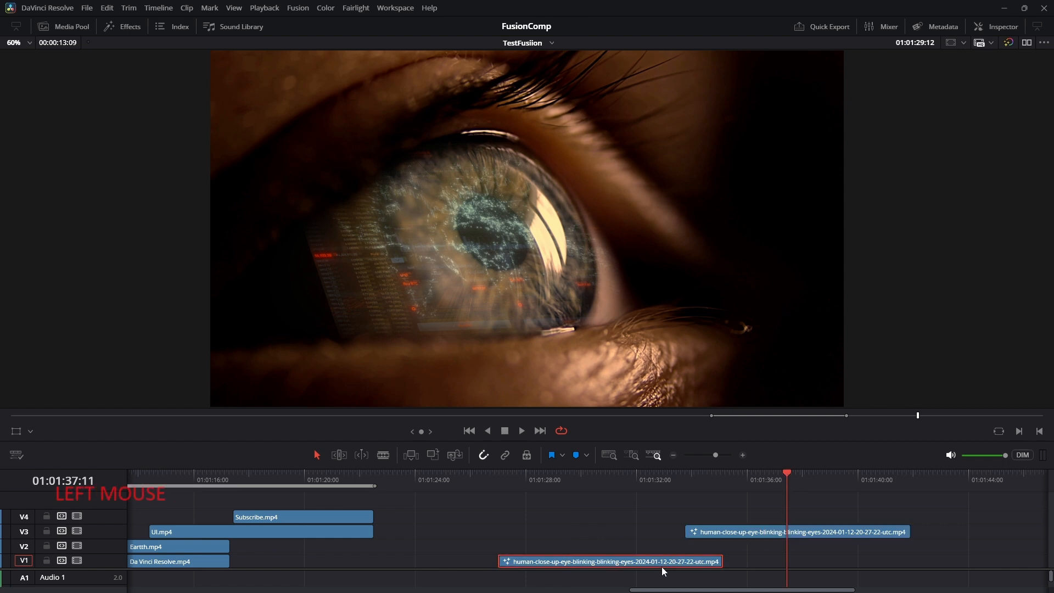
{"action": "left_click", "coordinate": [736, 536]}
- Select the original eye clip on V1 and place the playhead over it at 01:01:28:17
{"action": "key", "text": "shift+5"}
{"action": "left_click", "coordinate": [667, 560]}
{"action": "left_click", "coordinate": [661, 490]}
{"action": "left_click", "coordinate": [613, 484]}
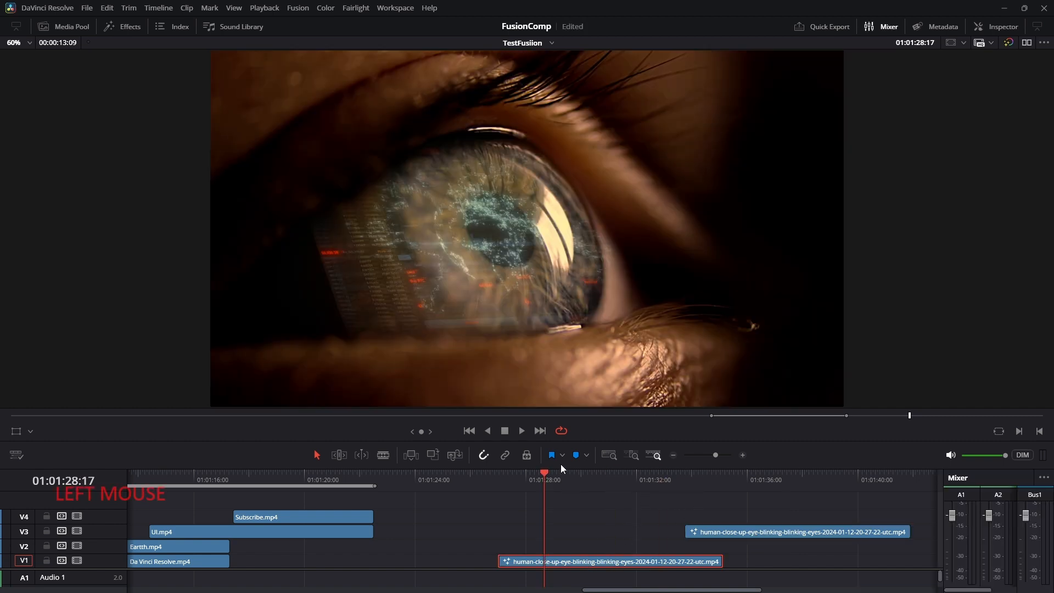
- Reset the Fusion composition of the original eye clip on V1 to leave the plain eye footage
{"action": "left_click", "coordinate": [565, 478]}
{"action": "right_click", "coordinate": [556, 561]}
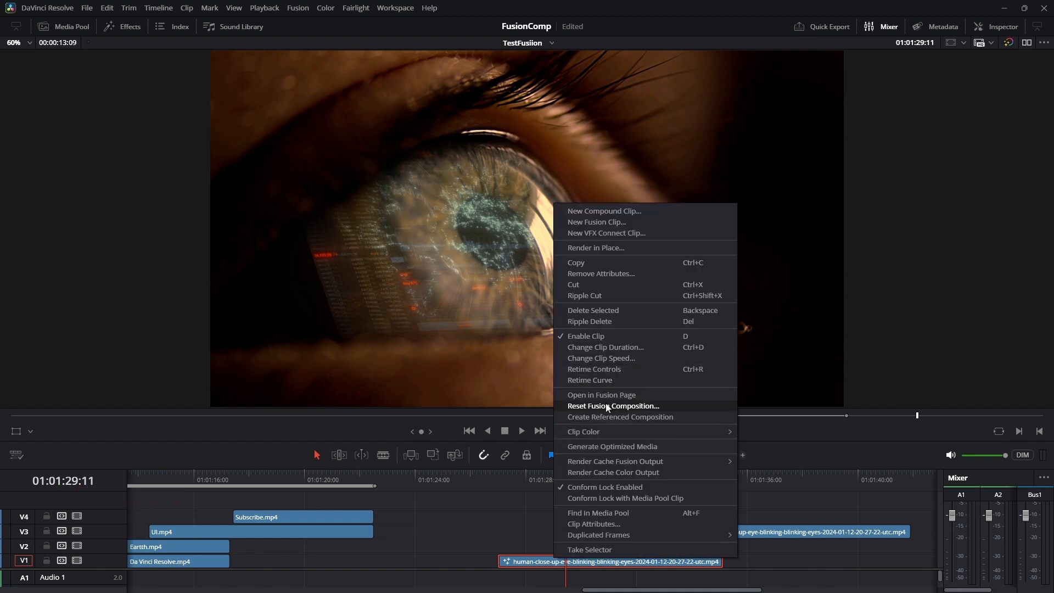
{"action": "left_click", "coordinate": [624, 407]}
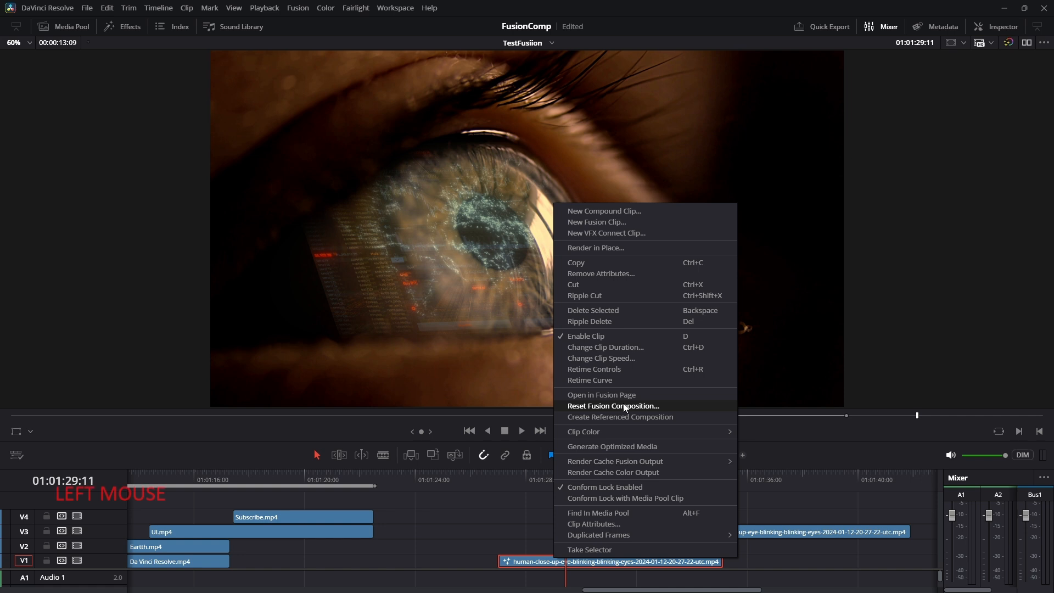
{"action": "left_click", "coordinate": [617, 339]}
{"action": "mouse_move", "coordinate": [570, 476]}
{"action": "left_mouse_down"}
{"action": "mouse_move", "coordinate": [592, 476]}
{"action": "mouse_move", "coordinate": [550, 482]}
{"action": "mouse_move", "coordinate": [578, 482]}
{"action": "left_mouse_up"}
{"action": "left_click", "coordinate": [542, 558]}
- Open the V3 copy of the eye clip in the Fusion page at 01:01:37:05 and select its MediaIn1 node
{"action": "left_click", "coordinate": [779, 471]}
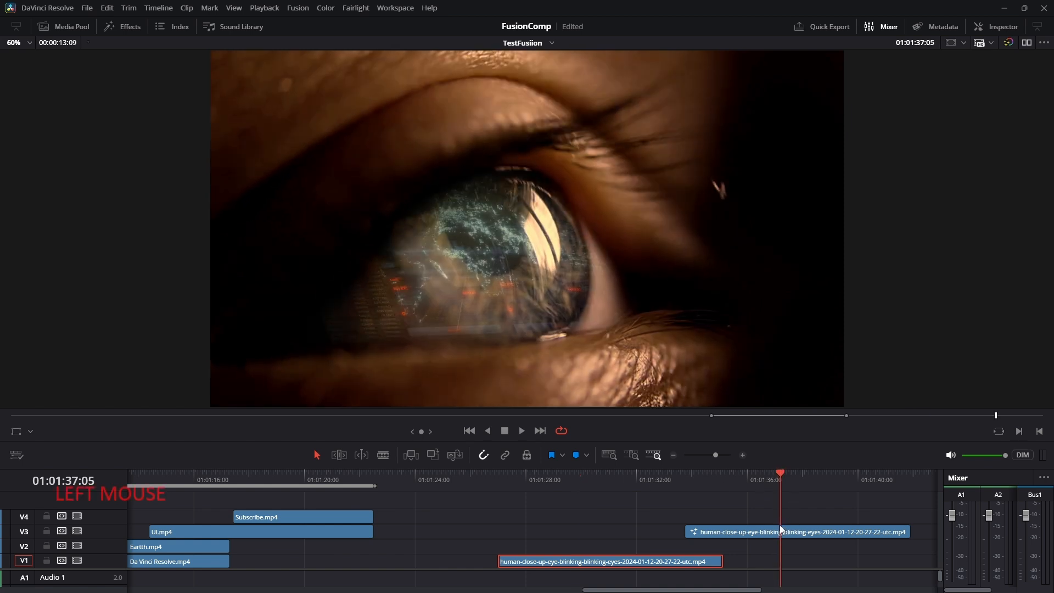
{"action": "left_click", "coordinate": [778, 530]}
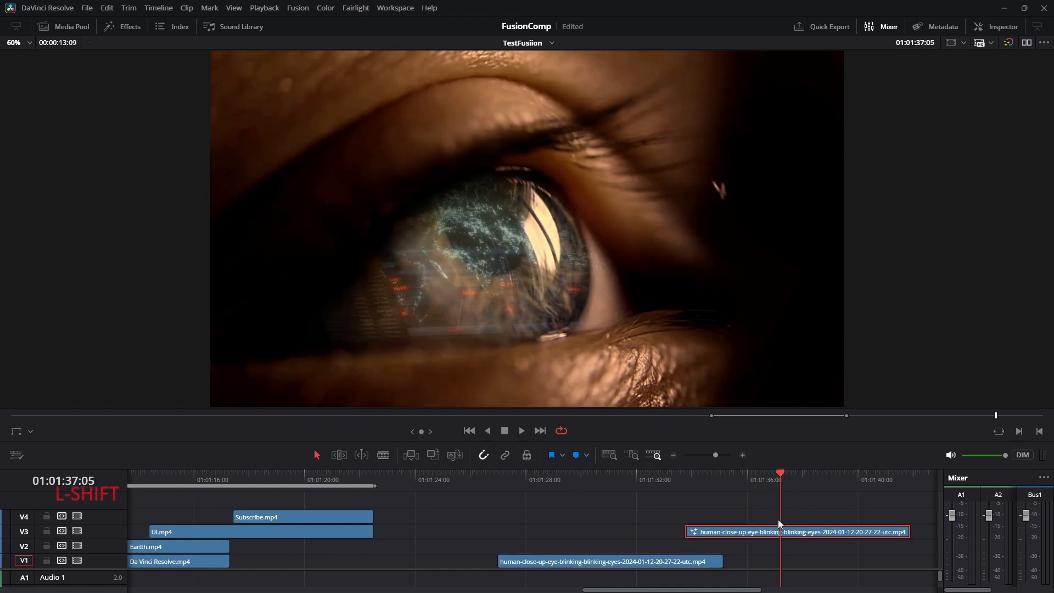
{"action": "key", "text": "shift+5"}
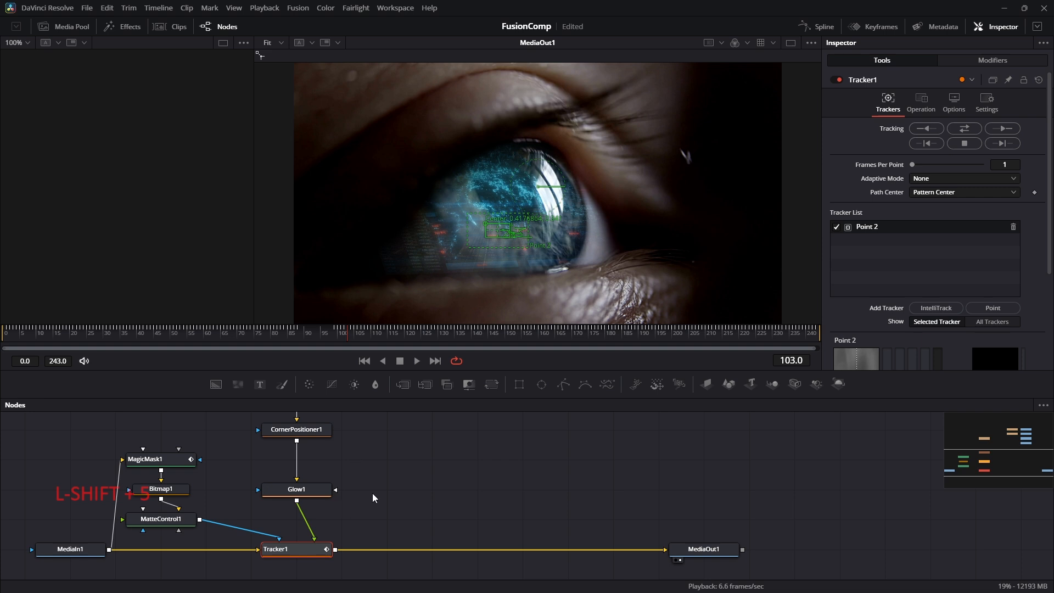
{"action": "left_click_drag", "start_coordinate": [356, 463], "coordinate": [477, 439]}
{"action": "left_click", "coordinate": [190, 524]}
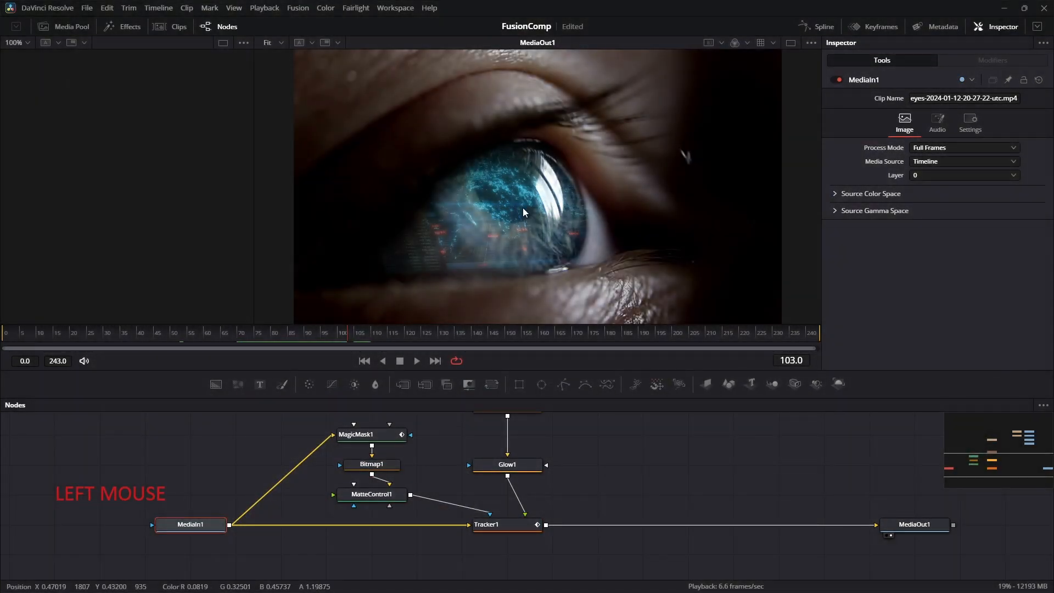
- Add a Channel Booleans node below the MediaIn1–Tracker1 connection and set its operation to Subtract
{"action": "key", "text": "ctrl+space"}
{"action": "type", "text": "glow"}
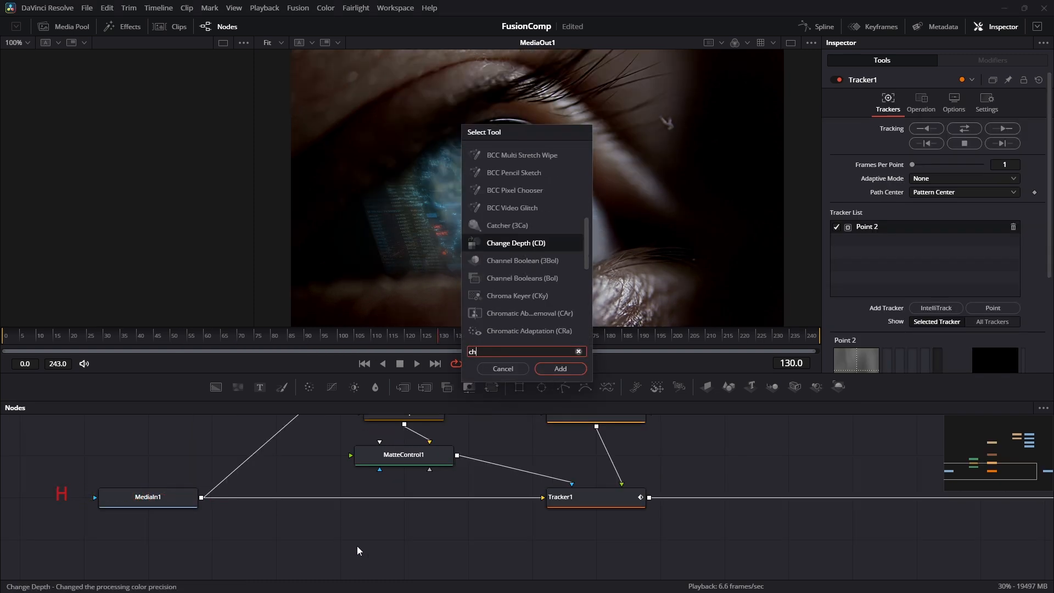
{"action": "type", "text": "ann"}
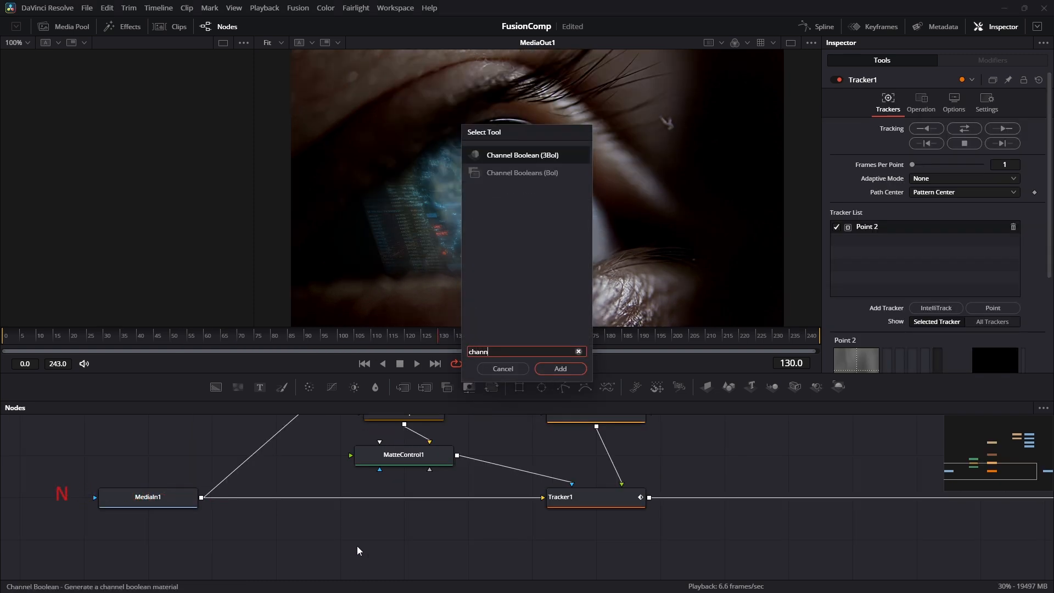
{"action": "key", "text": "Down"}
{"action": "key", "text": "Return"}
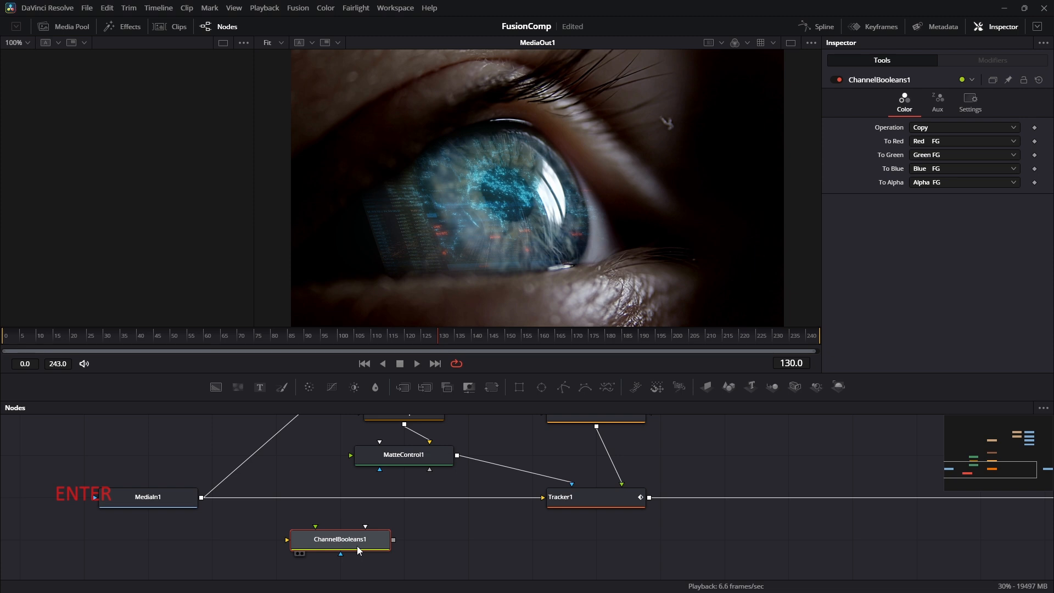
{"action": "left_click", "coordinate": [357, 543]}
{"action": "left_click", "coordinate": [949, 126]}
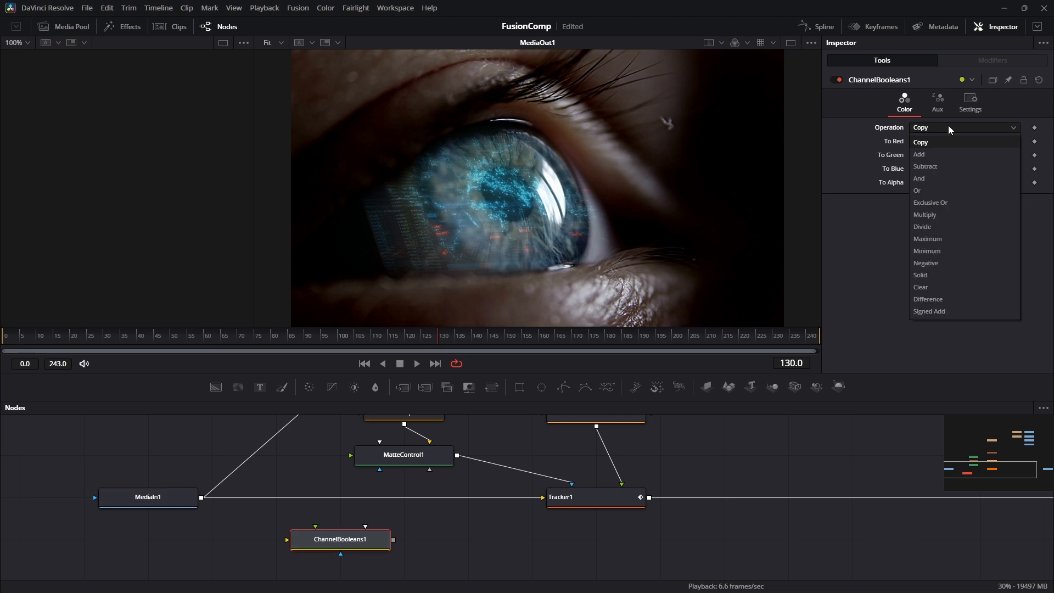
{"action": "left_click", "coordinate": [938, 166]}
- Connect the Channel Booleans node between MediaIn1 and Tracker1 to isolate the iris graphics from the eye footage
{"action": "left_click_drag", "start_coordinate": [201, 498], "coordinate": [287, 540]}
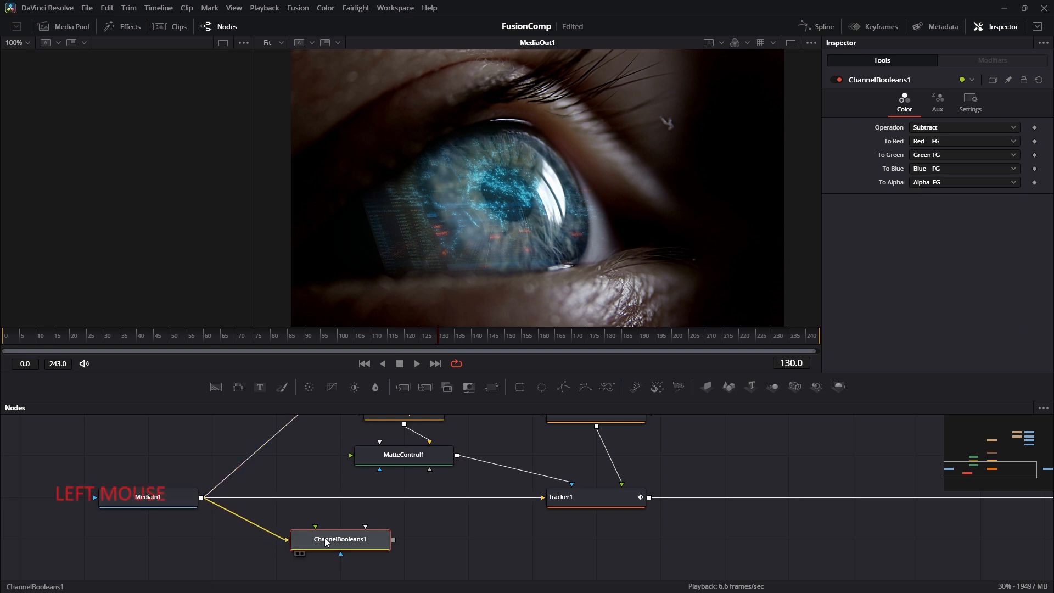
{"action": "left_click_drag", "start_coordinate": [393, 540], "coordinate": [439, 533]}
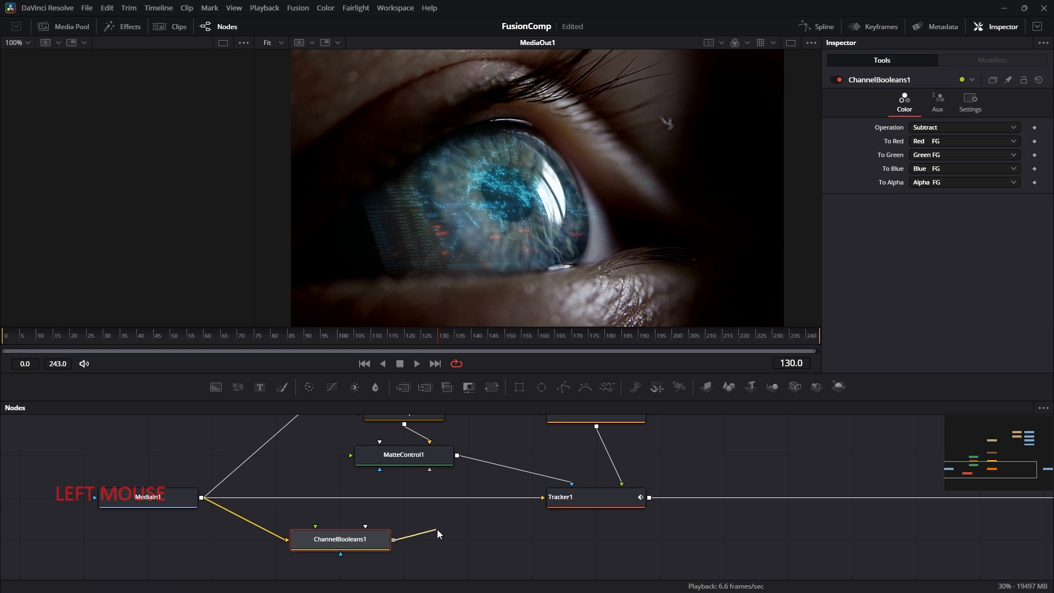
{"action": "left_click_drag", "start_coordinate": [519, 503], "coordinate": [544, 496]}
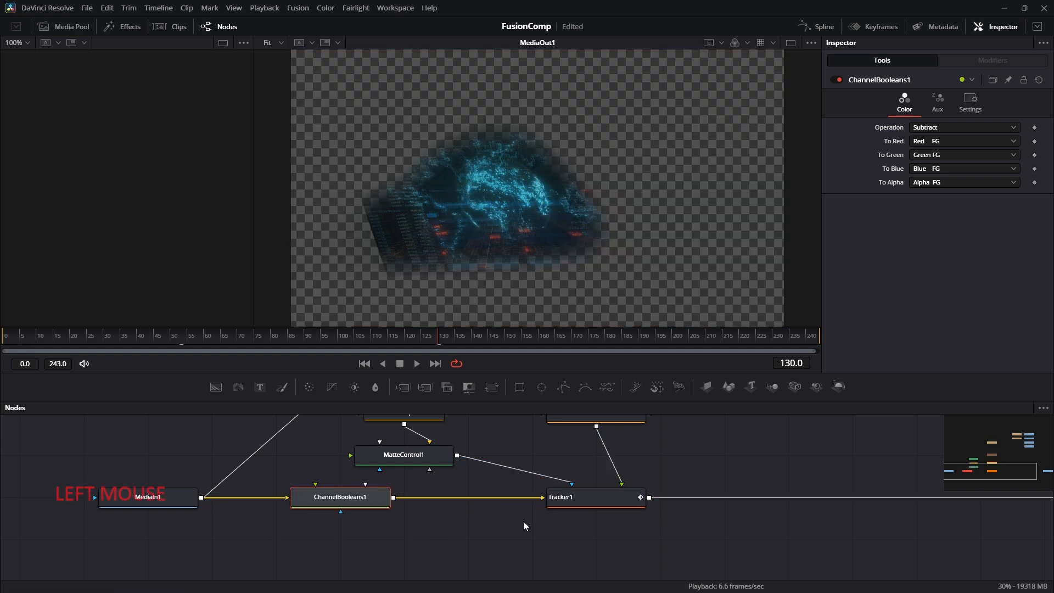
{"action": "left_click_drag", "start_coordinate": [614, 504], "coordinate": [564, 510]}
- Bypass and re-enable ChannelBooleans1 to compare the full eye composite with the isolated graphics
{"action": "left_click", "coordinate": [334, 498]}
{"action": "key", "text": "ctrl+p"}
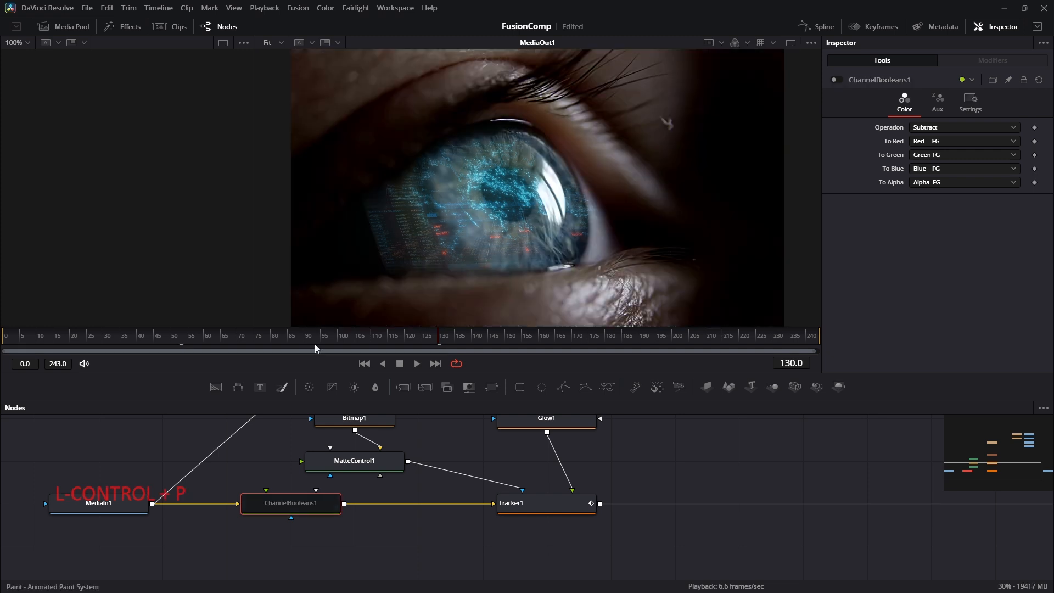
{"action": "left_click", "coordinate": [301, 506]}
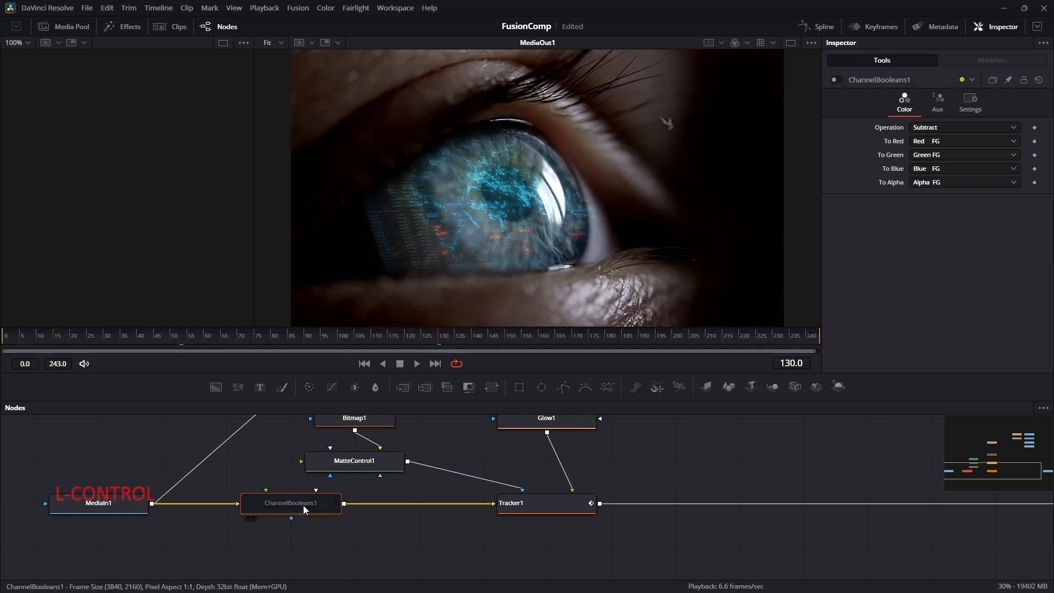
{"action": "key", "text": "ctrl+p"}
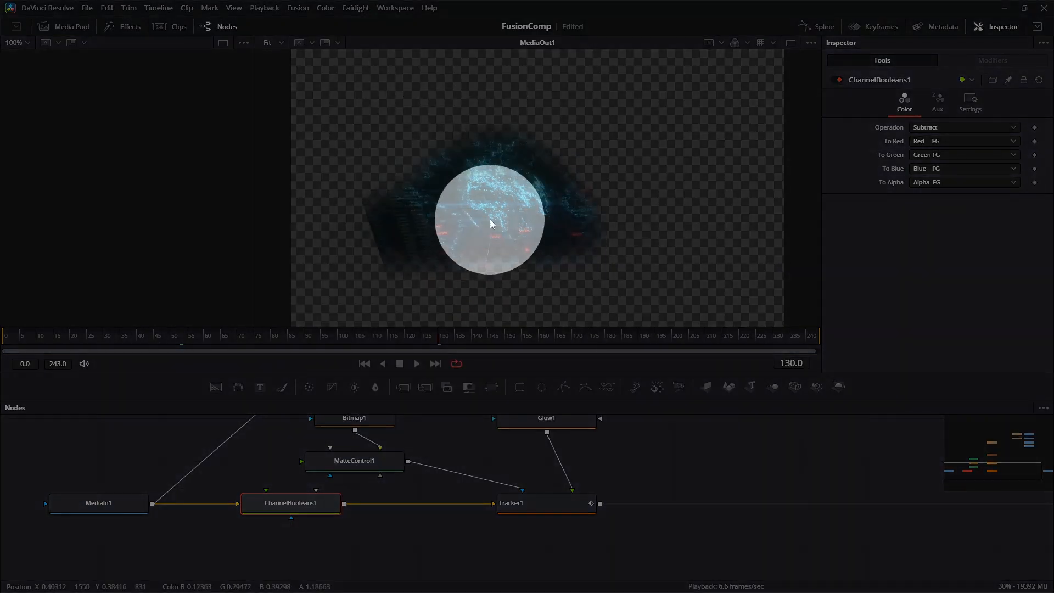
{"action": "left_click", "coordinate": [489, 219]}
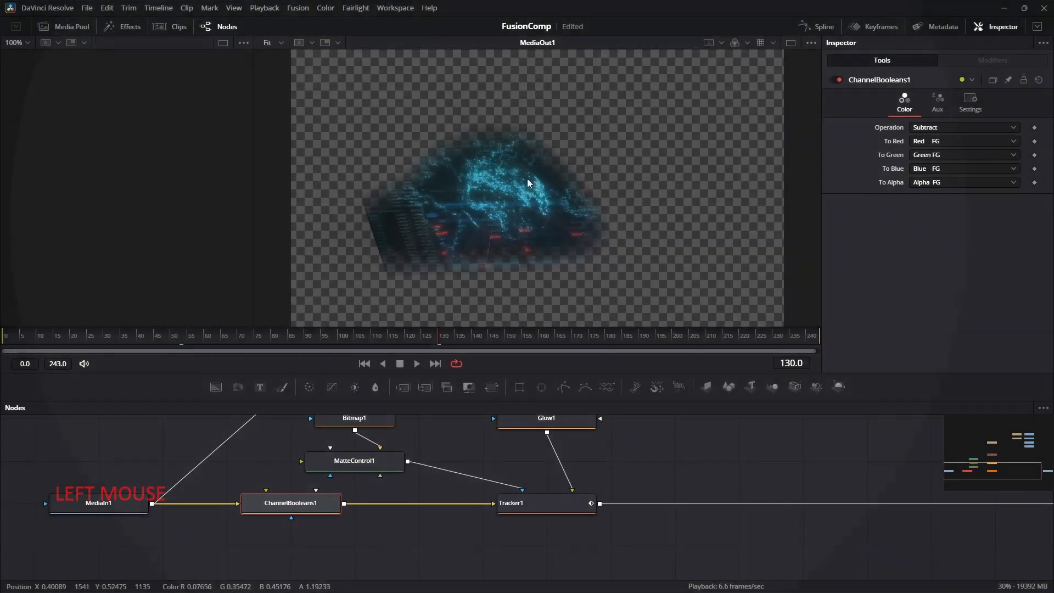
{"action": "left_click_drag", "start_coordinate": [321, 506], "coordinate": [296, 544]}
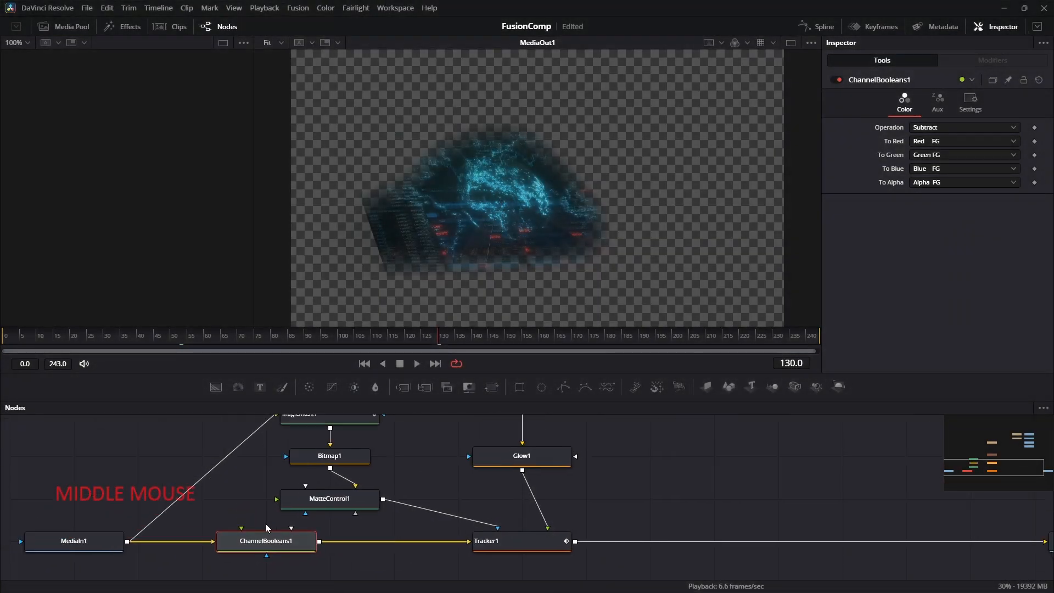
{"action": "left_click_drag", "start_coordinate": [162, 525], "coordinate": [414, 459]}
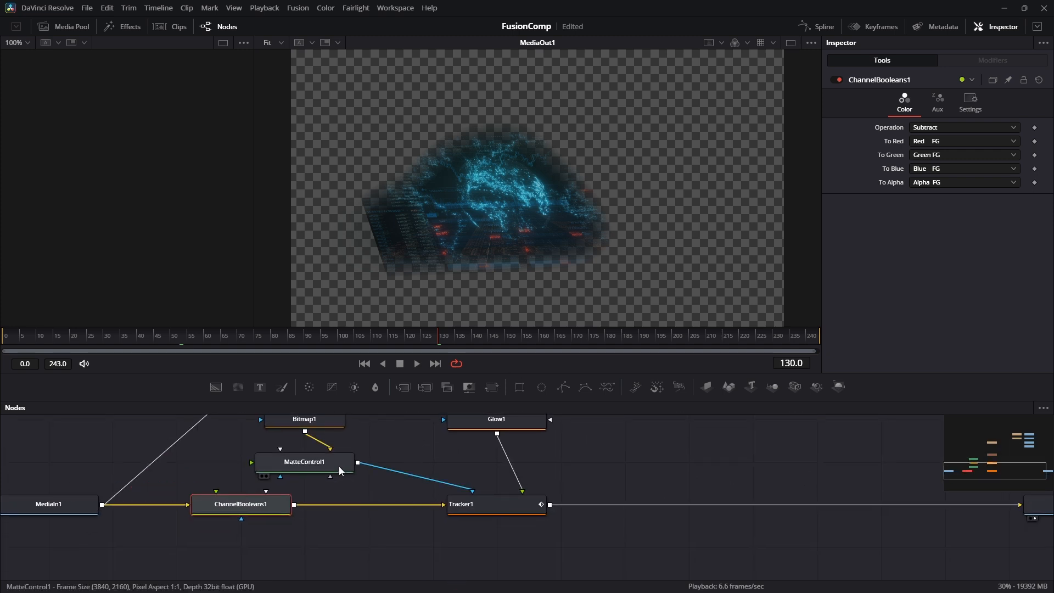
- Reset the HDR color wheels on the V3 copy in the Color page to remove its warm grade
{"action": "key", "text": "shift+4"}
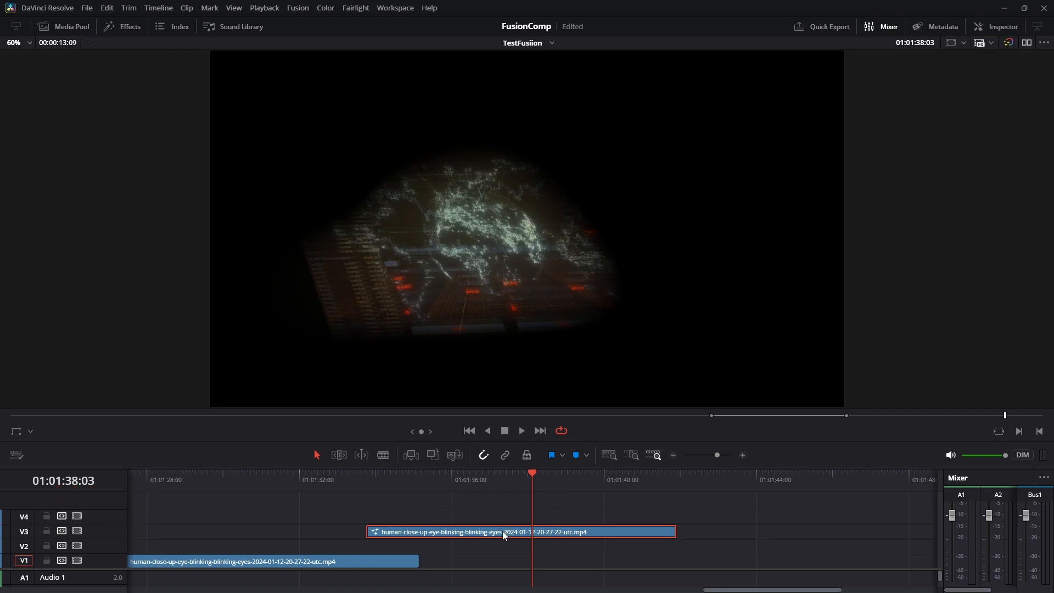
{"action": "key", "text": "shift+5"}
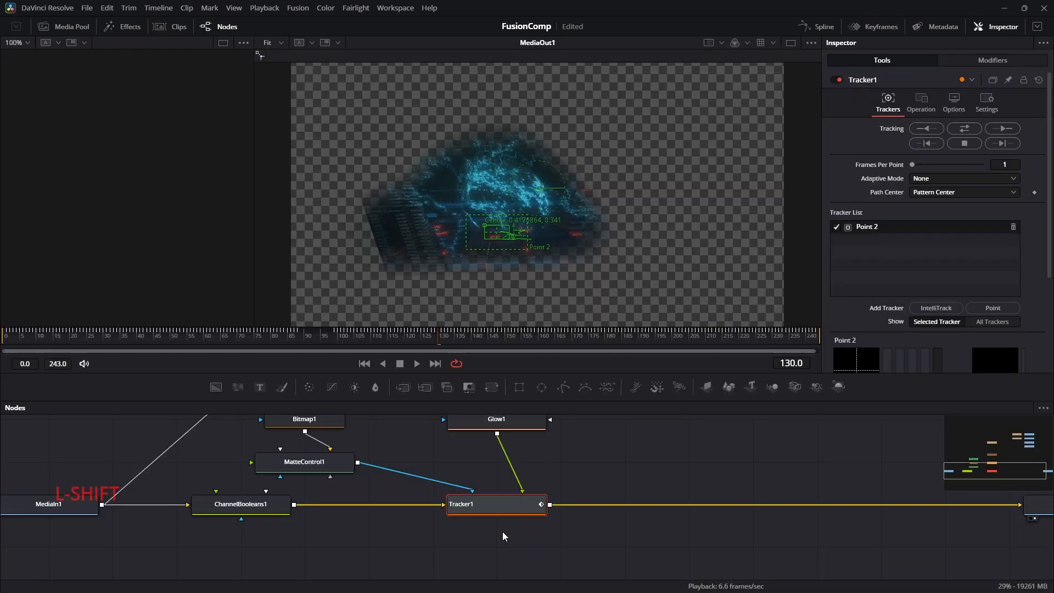
{"action": "key", "text": "shift+6"}
{"action": "left_click_drag", "start_coordinate": [489, 208], "coordinate": [614, 166]}
{"action": "left_click", "coordinate": [612, 153]}
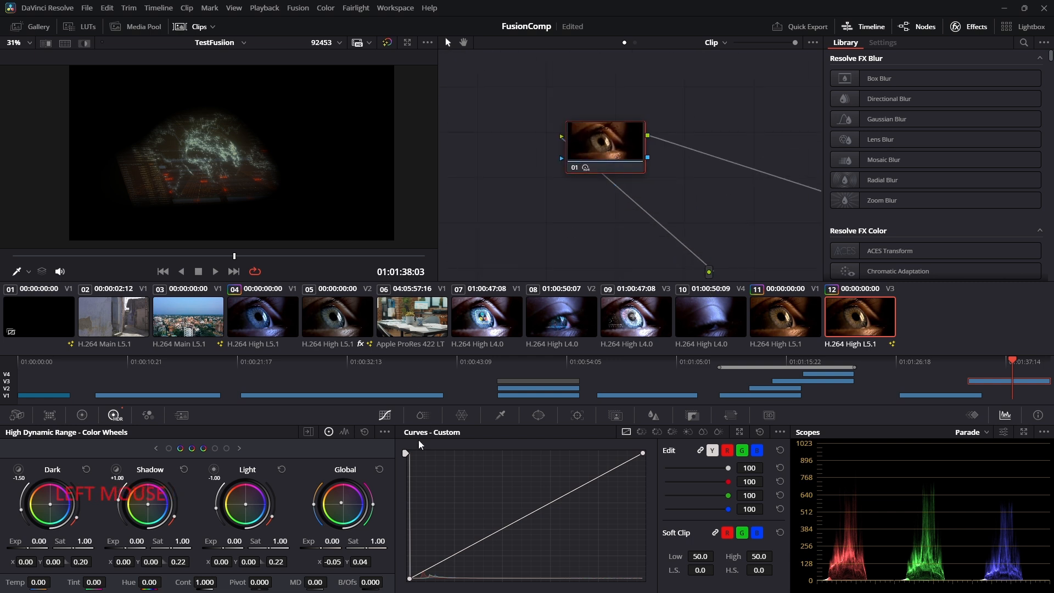
{"action": "left_click", "coordinate": [363, 432]}
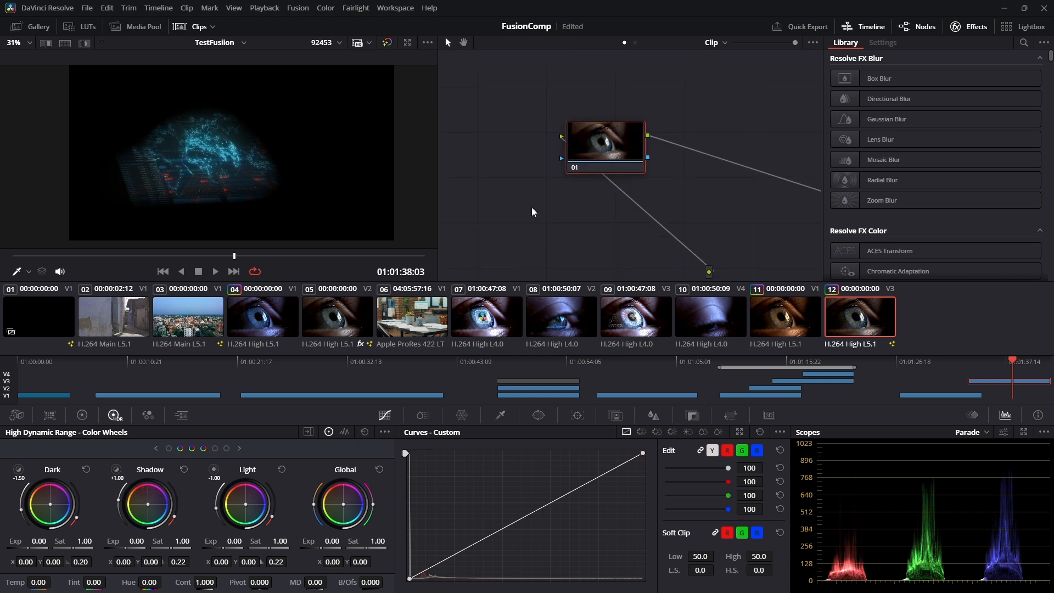
- Return to the Edit page and compare the V1 eye footage at 01:01:32:10 with the V3 graphics at 01:01:37:23
{"action": "key", "text": "shift+4"}
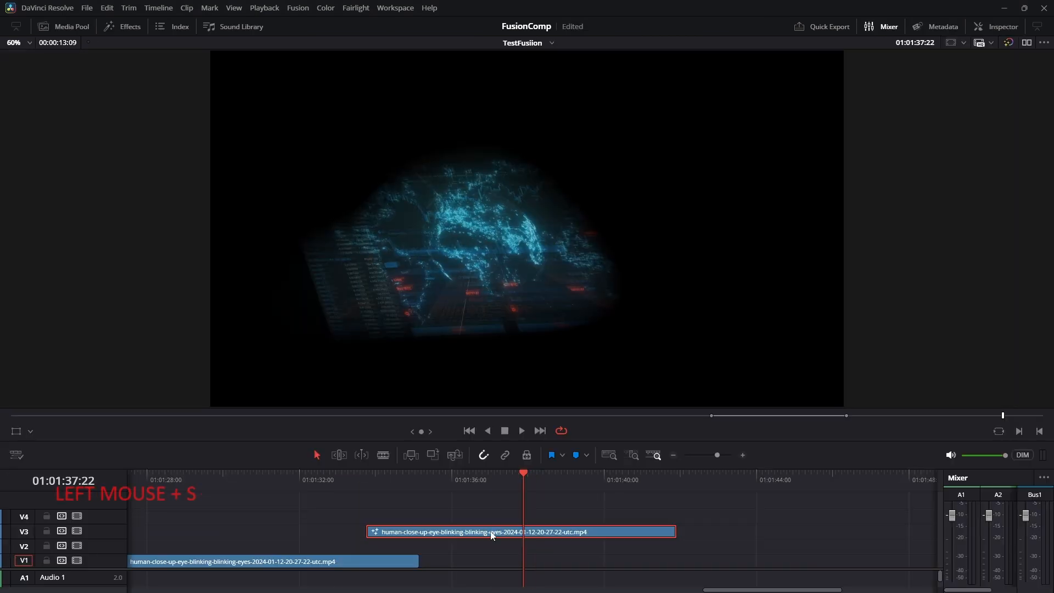
{"action": "left_click", "coordinate": [316, 482]}
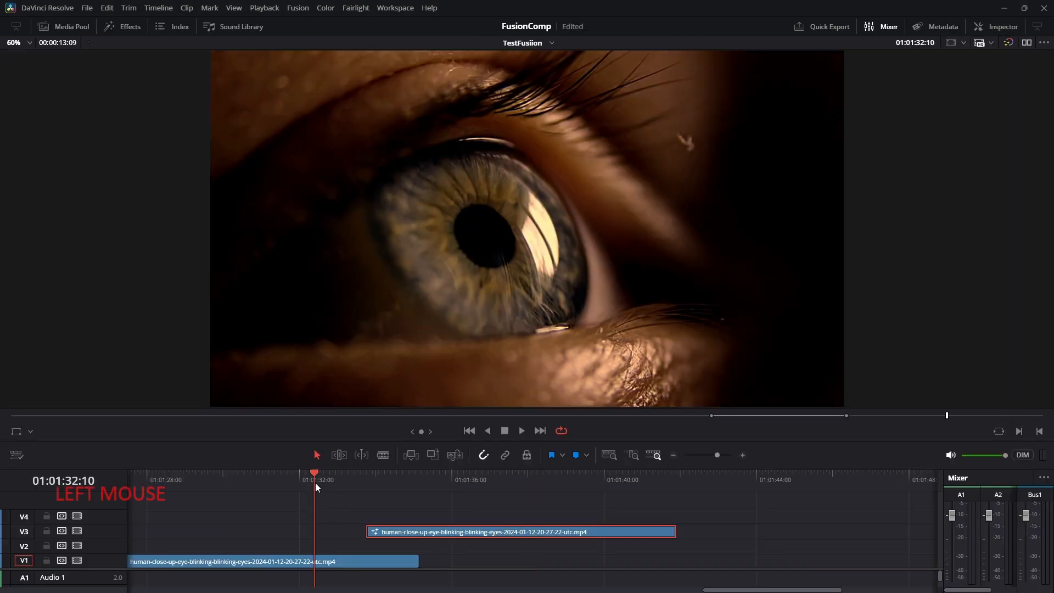
{"action": "left_click", "coordinate": [316, 562]}
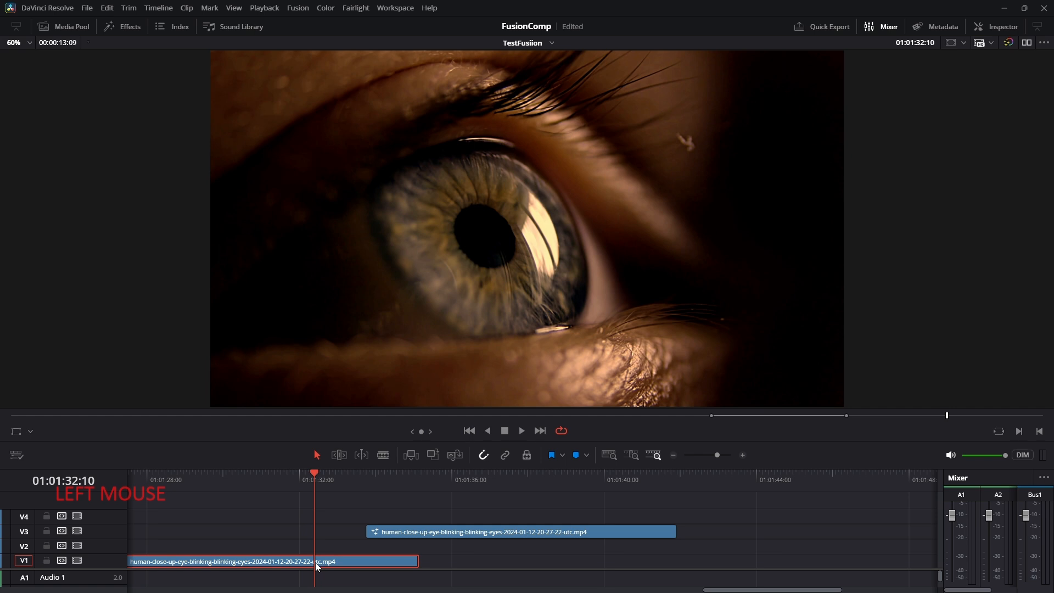
{"action": "left_click", "coordinate": [526, 487]}
{"action": "left_click", "coordinate": [491, 527]}
- Bypass ChannelBooleans1 in the V3 clip's composition, check the result on the Edit page, and re-enable the node
{"action": "key", "text": "shift+5"}
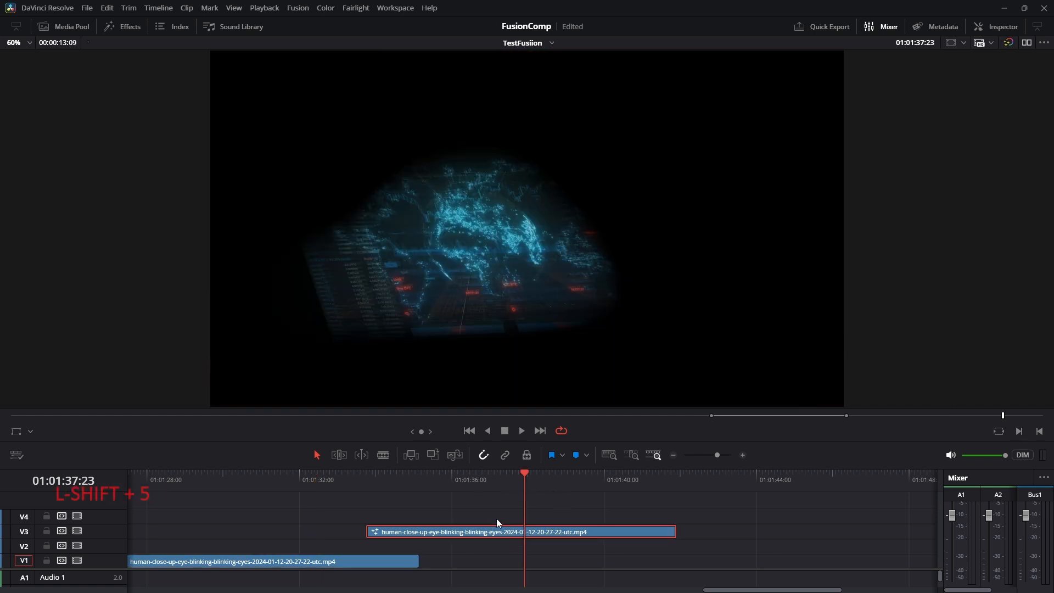
{"action": "left_click", "coordinate": [269, 509]}
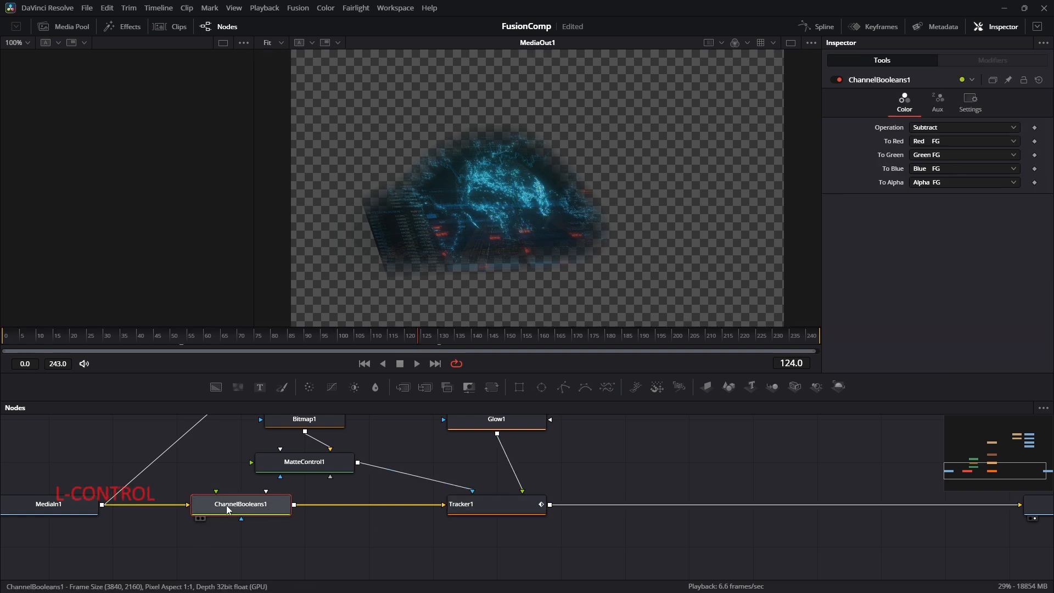
{"action": "key", "text": "ctrl+p"}
{"action": "key", "text": "shift+4"}
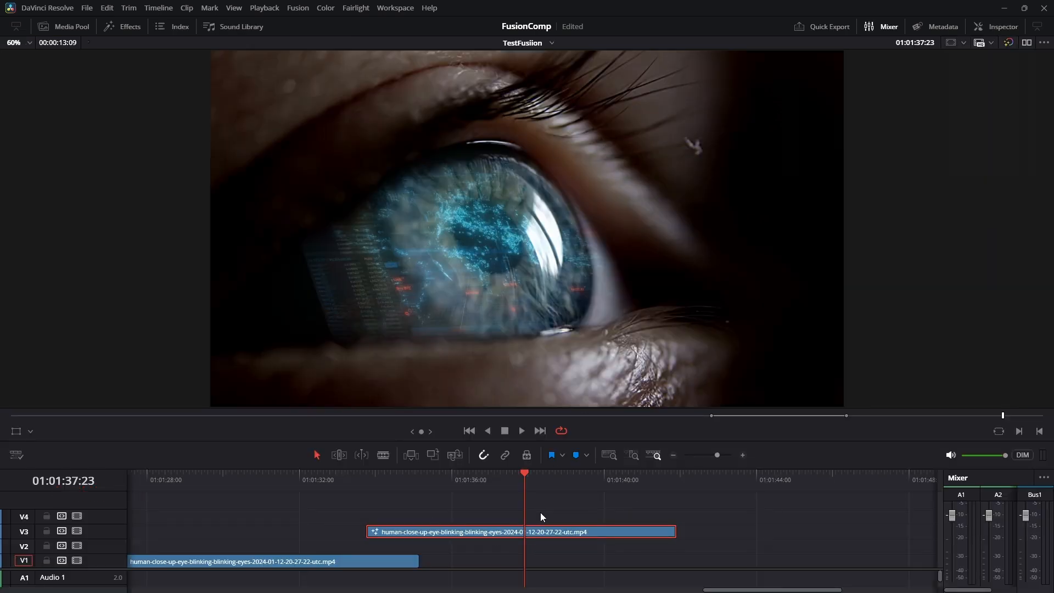
{"action": "key", "text": "shift+5"}
{"action": "left_click", "coordinate": [250, 505]}
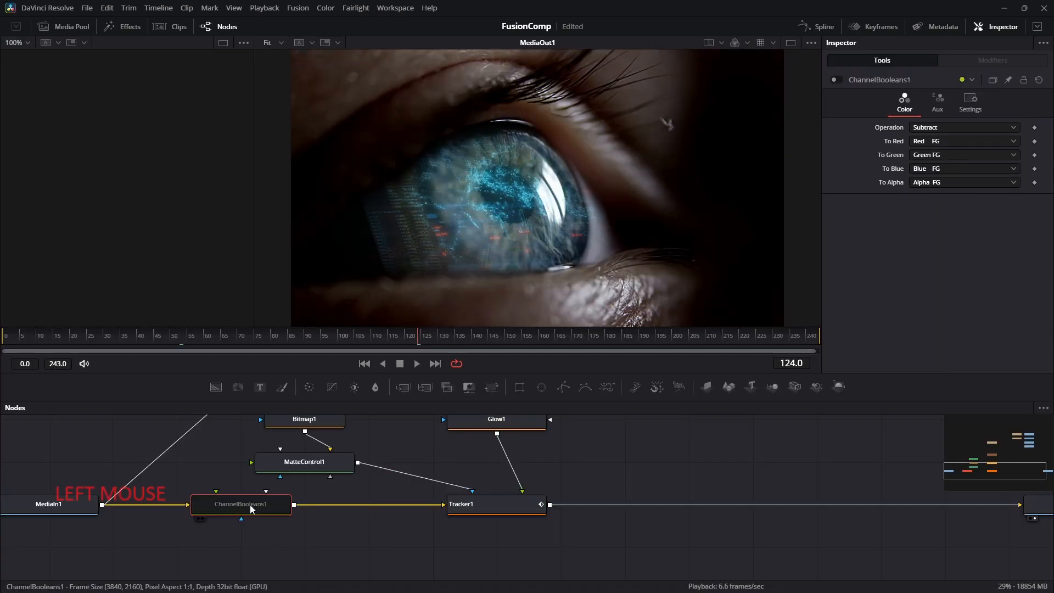
{"action": "key", "text": "ctrl+p"}
- Save the project and align the isolated graphics clip on V3 directly above the V1 eye clip, with the playhead at 01:01:28:20
{"action": "key", "text": "shift+s"}
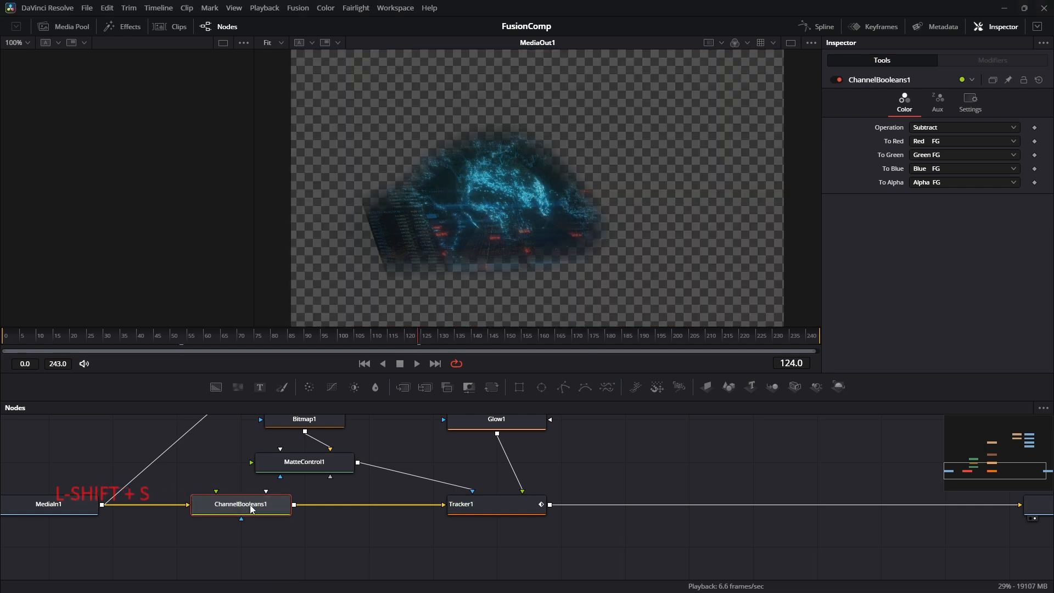
{"action": "key", "text": "shift+4"}
{"action": "left_click", "coordinate": [278, 484]}
{"action": "left_click", "coordinate": [535, 473]}
{"action": "left_click_drag", "start_coordinate": [508, 532], "coordinate": [272, 535]}
{"action": "scroll", "coordinate": [272, 535], "scroll_direction": "left", "scroll_amount": 3}
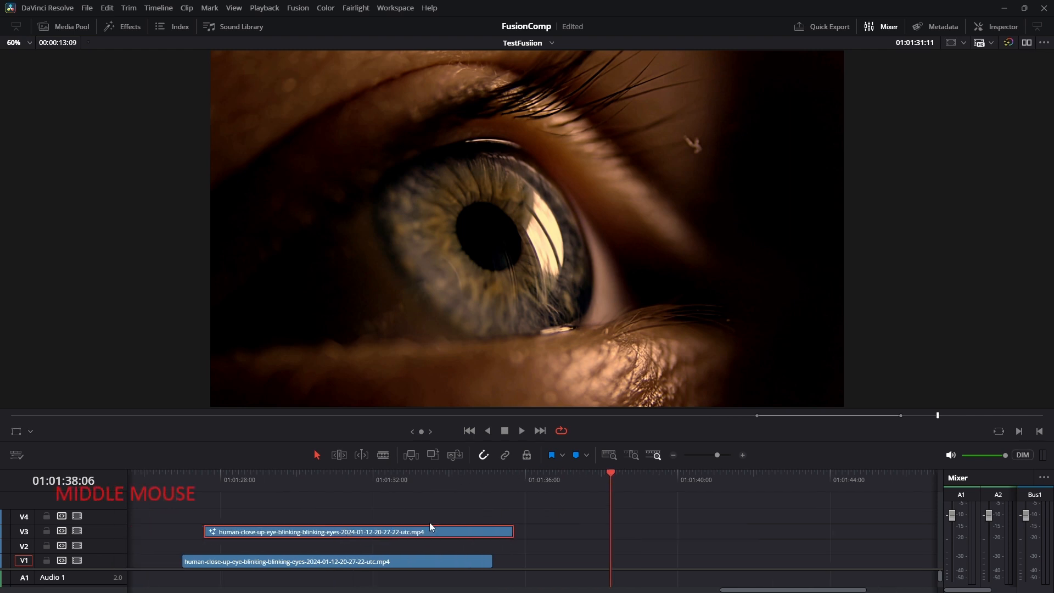
{"action": "left_click_drag", "start_coordinate": [446, 534], "coordinate": [404, 531]}
{"action": "left_click", "coordinate": [408, 486]}
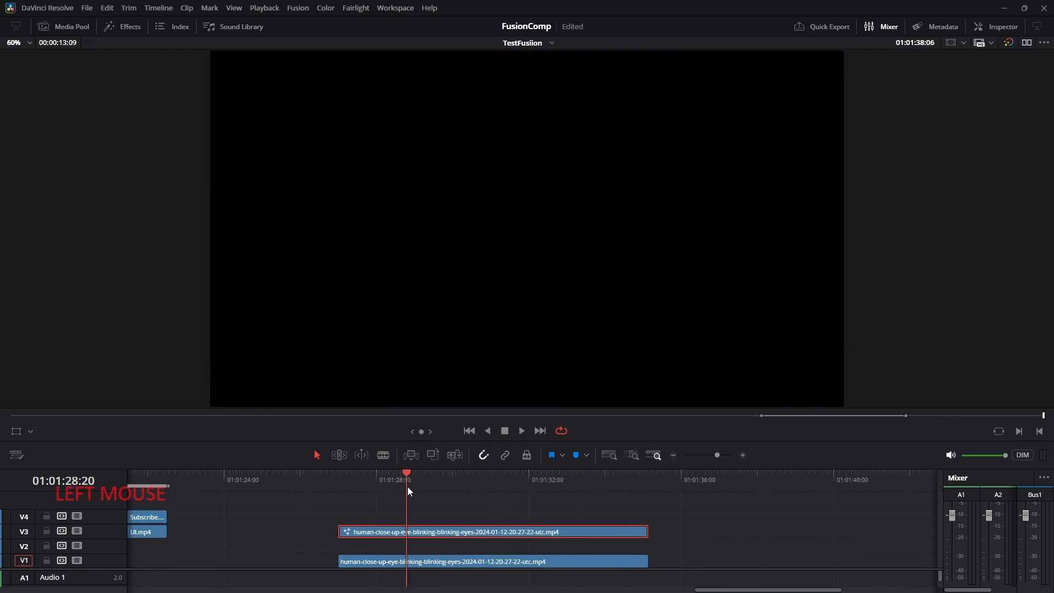
- Move the graphics clip down to V2 and open the Color page with the playhead at 01:01:30:23
{"action": "scroll", "coordinate": [612, 225], "scroll_direction": "down", "scroll_amount": 1}
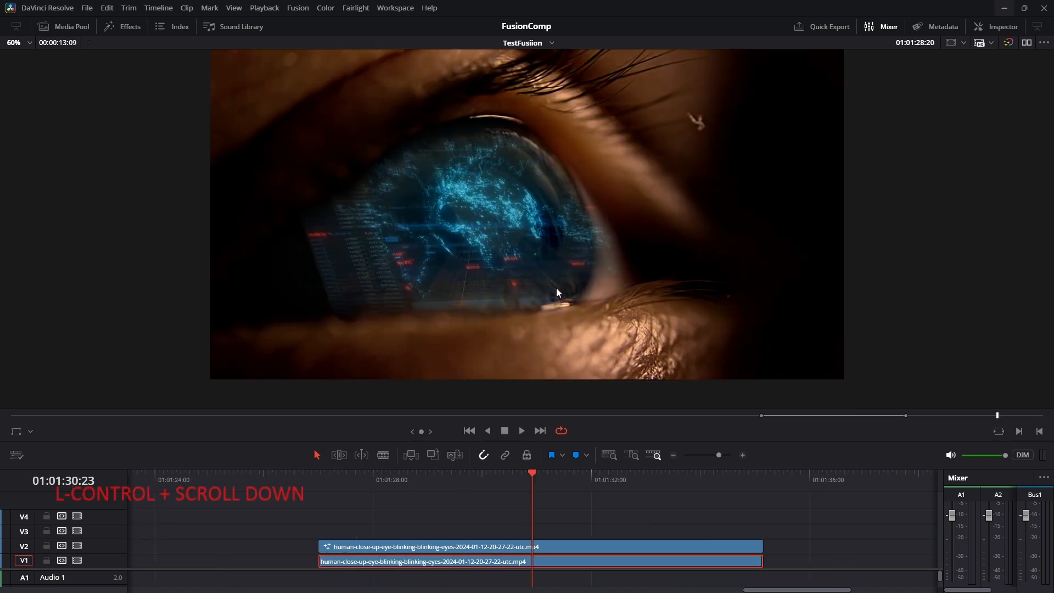
{"action": "scroll", "coordinate": [555, 287], "scroll_direction": "down", "scroll_amount": 1}
{"action": "key", "text": "shift+6"}
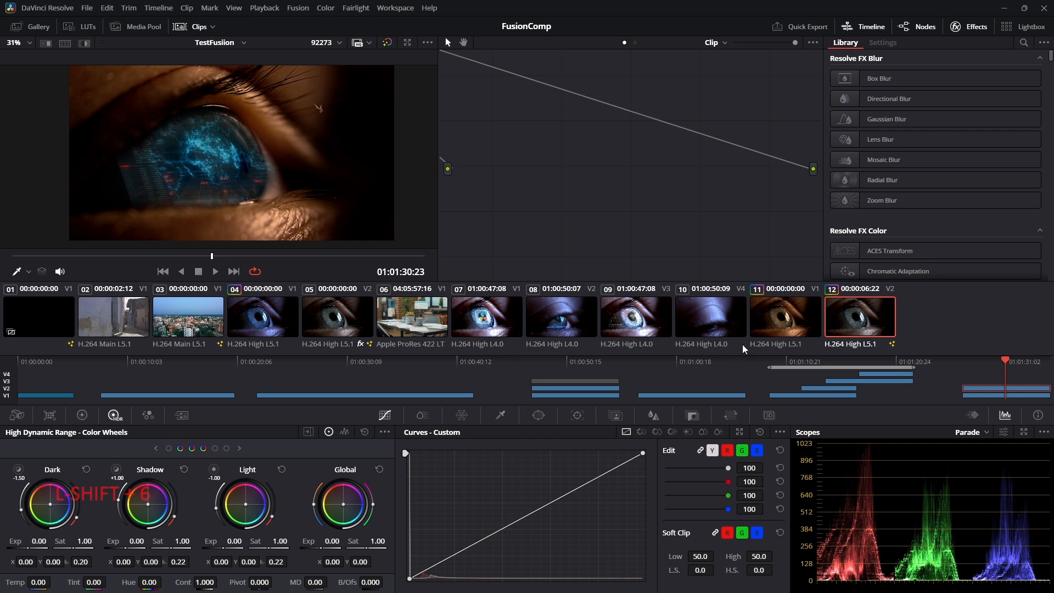
- Add a serial node after node 01 on the V2 graphics clip and tint it red-orange with the HDR Global wheel (X -0.29, Y 0.39)
{"action": "left_click", "coordinate": [774, 343]}
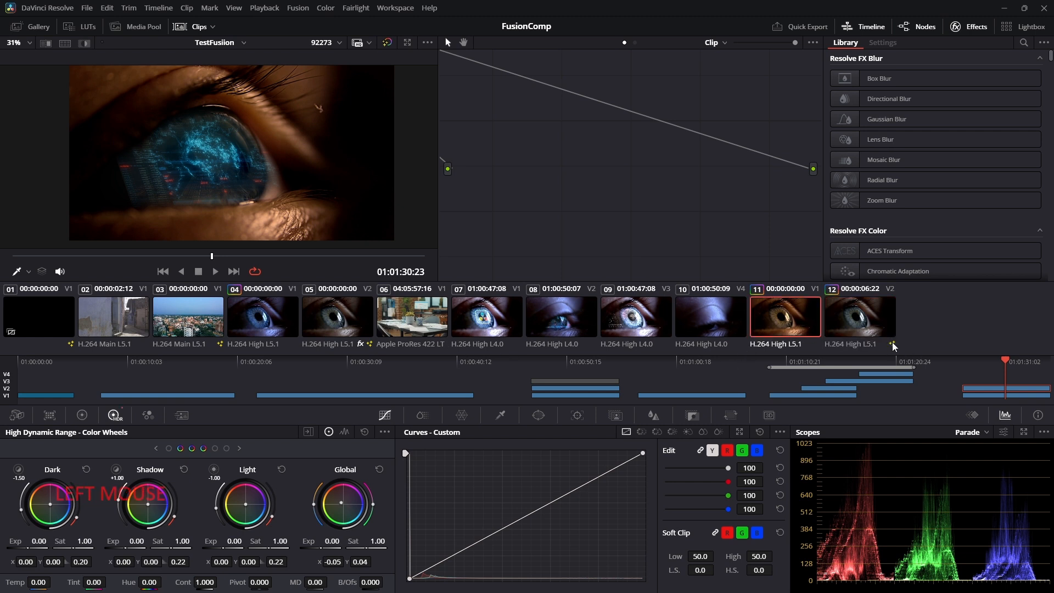
{"action": "left_click", "coordinate": [891, 341]}
{"action": "left_click_drag", "start_coordinate": [483, 57], "coordinate": [563, 199]}
{"action": "left_click_drag", "start_coordinate": [485, 165], "coordinate": [551, 198]}
{"action": "left_click_drag", "start_coordinate": [553, 215], "coordinate": [541, 134]}
{"action": "left_click", "coordinate": [541, 134]}
{"action": "key", "text": "alt+s"}
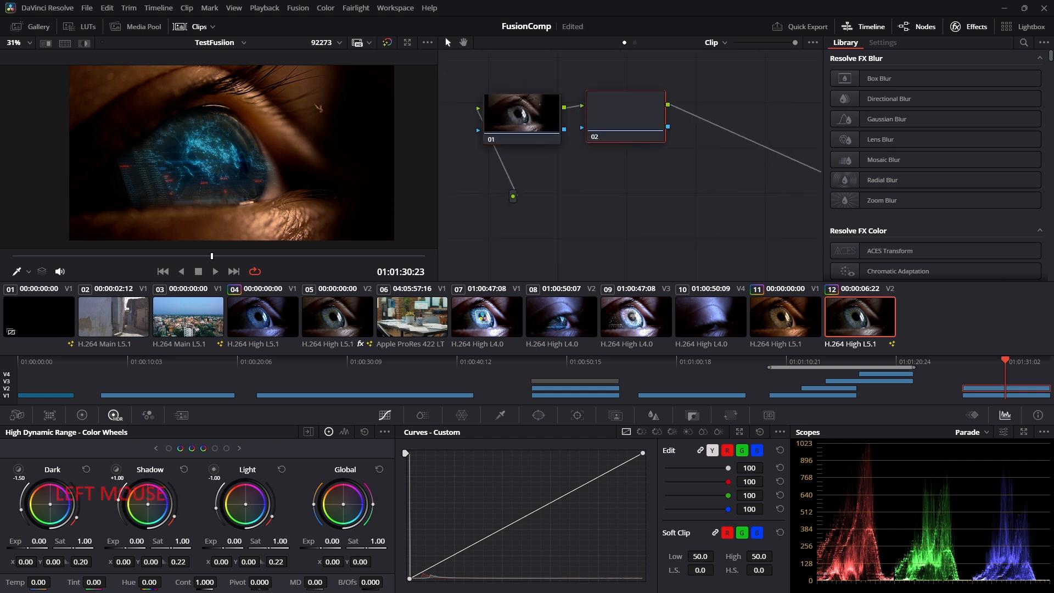
{"action": "mouse_move", "coordinate": [343, 504]}
{"action": "left_mouse_down"}
{"action": "mouse_move", "coordinate": [357, 490]}
{"action": "mouse_move", "coordinate": [363, 502]}
{"action": "mouse_move", "coordinate": [334, 487]}
{"action": "left_mouse_up"}
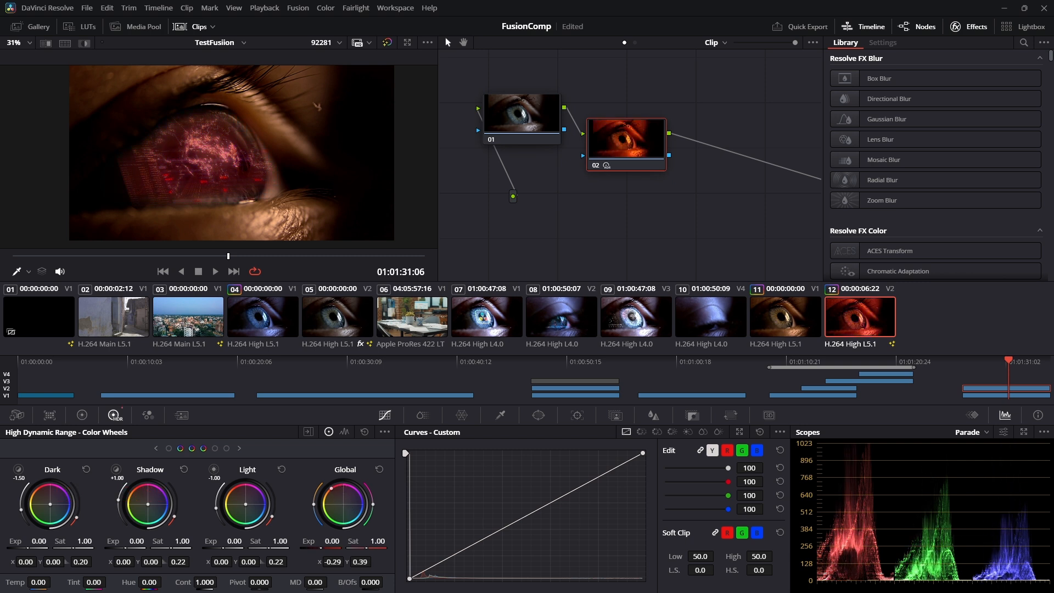
- Reset the HDR wheels on the V1 eye clip, tint it cyan-blue with Global at X 0.09, Y -0.11, and save the project
{"action": "key", "text": "Up"}
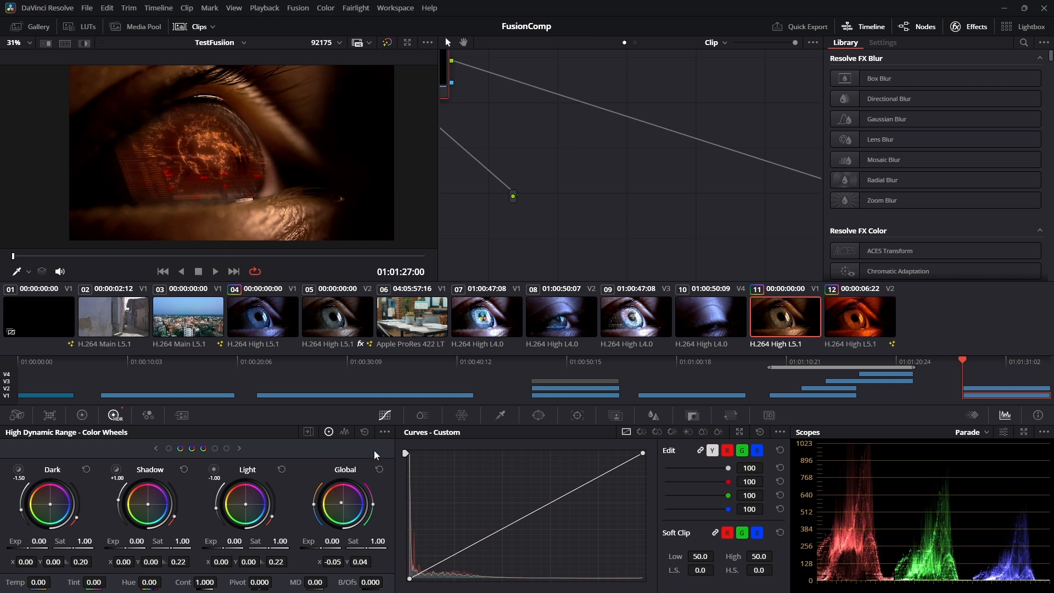
{"action": "left_click", "coordinate": [364, 433]}
{"action": "left_click_drag", "start_coordinate": [343, 504], "coordinate": [347, 508]}
{"action": "key", "text": "ctrl+s"}
- Return to the Edit page, place the playhead at 01:01:28:10, and open the Inspector for the V2 graphics clip
{"action": "key", "text": "shift+4"}
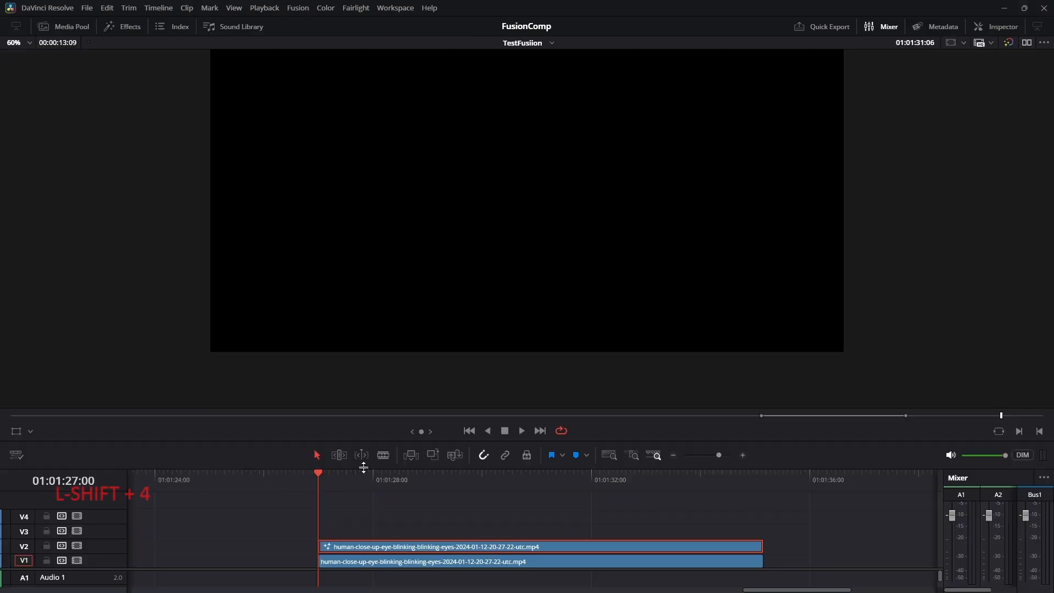
{"action": "left_click", "coordinate": [492, 473]}
{"action": "left_click", "coordinate": [395, 474]}
{"action": "left_click", "coordinate": [430, 552]}
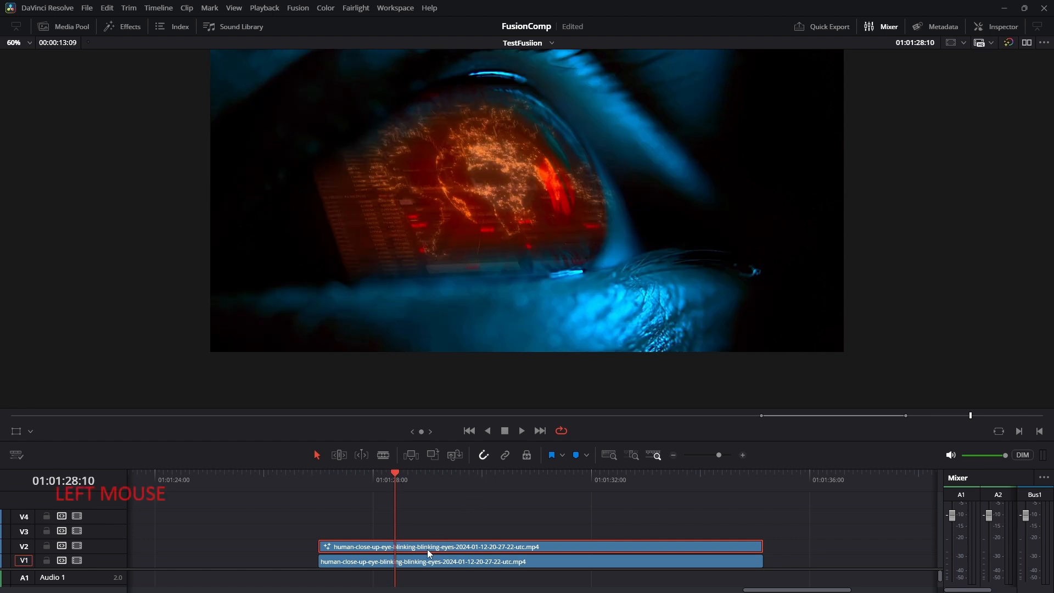
{"action": "left_click", "coordinate": [989, 27]}
- Try the Overlay composite mode on the V2 graphics clip and set its composite mode to Add
{"action": "left_click", "coordinate": [920, 274]}
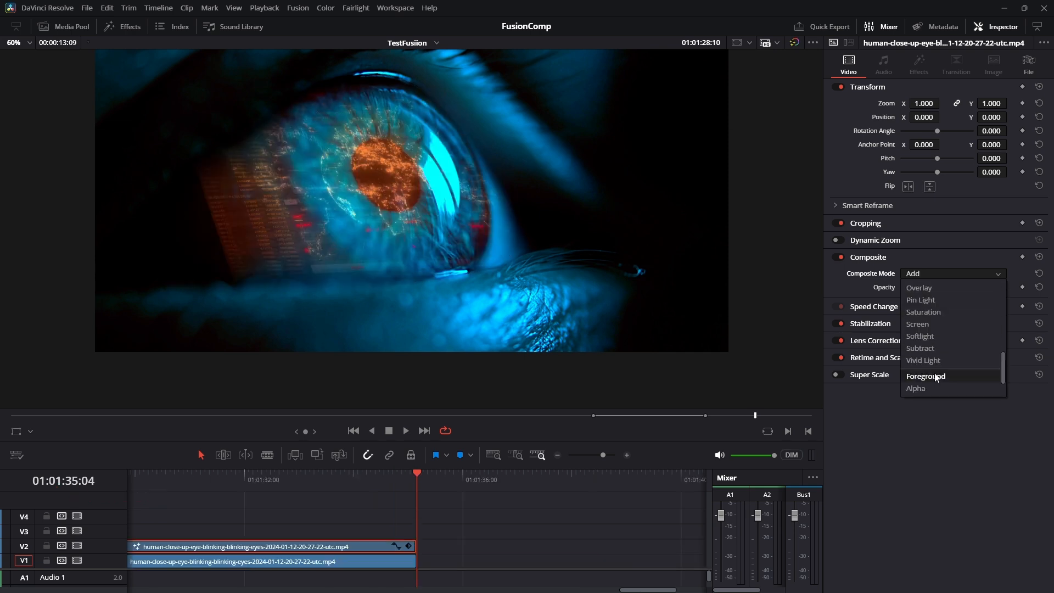
{"action": "scroll", "coordinate": [937, 324], "scroll_direction": "up", "scroll_amount": 1}
{"action": "left_click", "coordinate": [935, 324]}
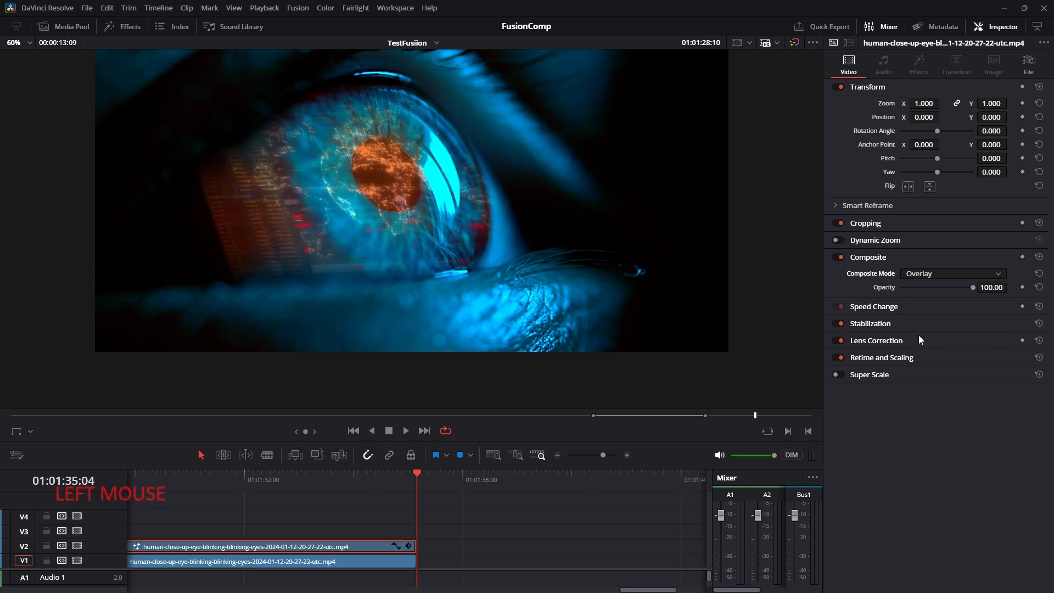
{"action": "left_click", "coordinate": [966, 273]}
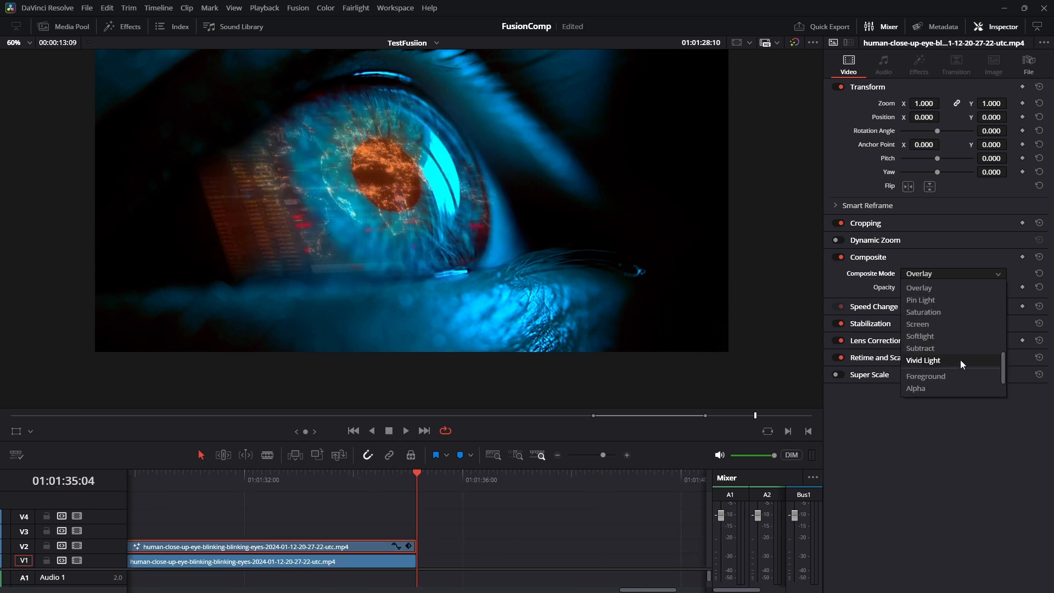
{"action": "left_click", "coordinate": [944, 326]}
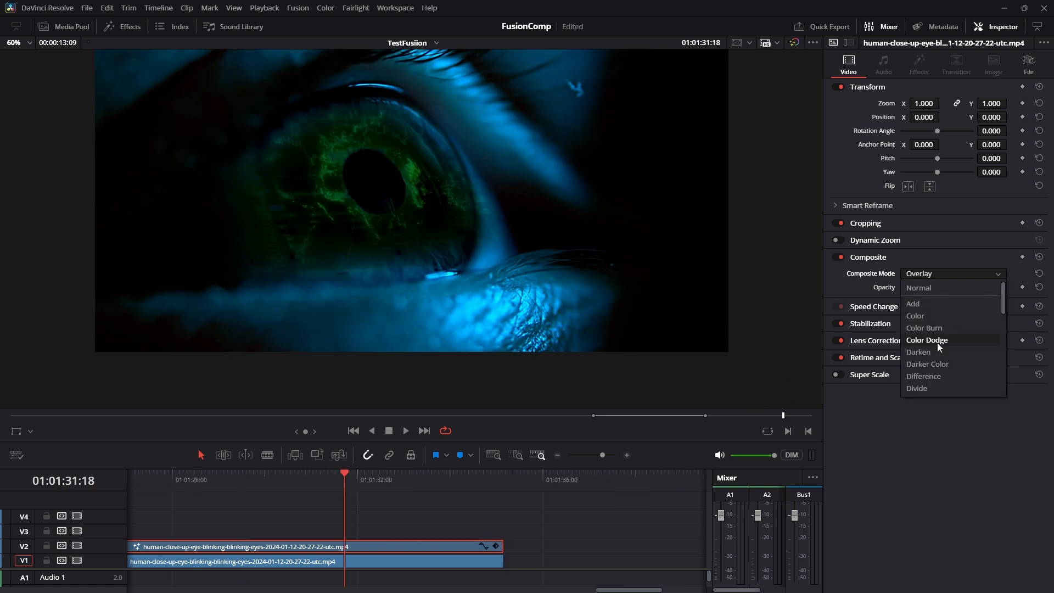
{"action": "left_click", "coordinate": [934, 305]}
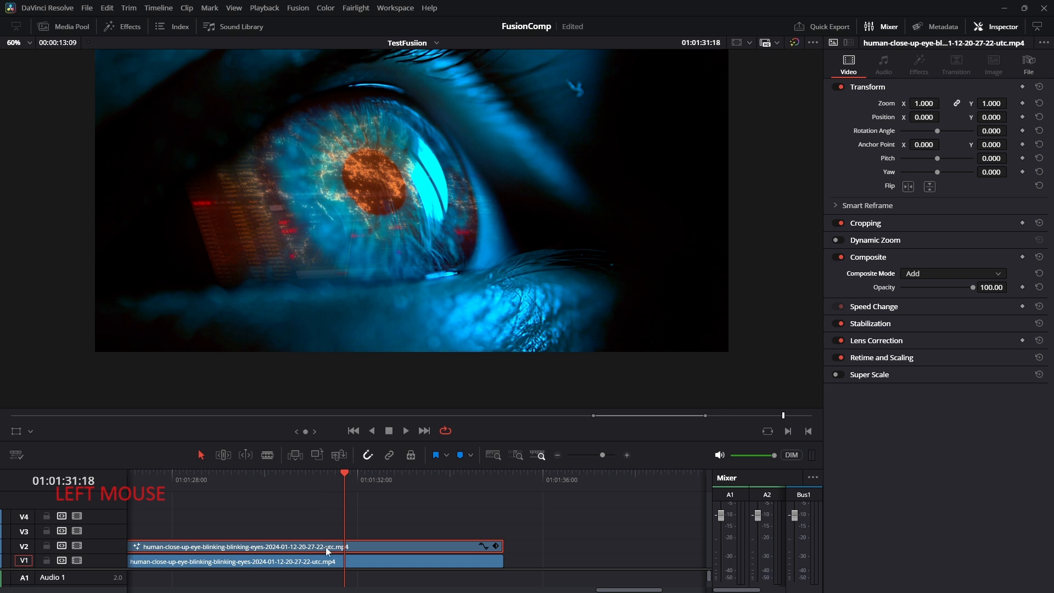
- Reset the HDR color wheels on the V2 graphics clip and on the V1 eye clip
{"action": "key", "text": "shift+6"}
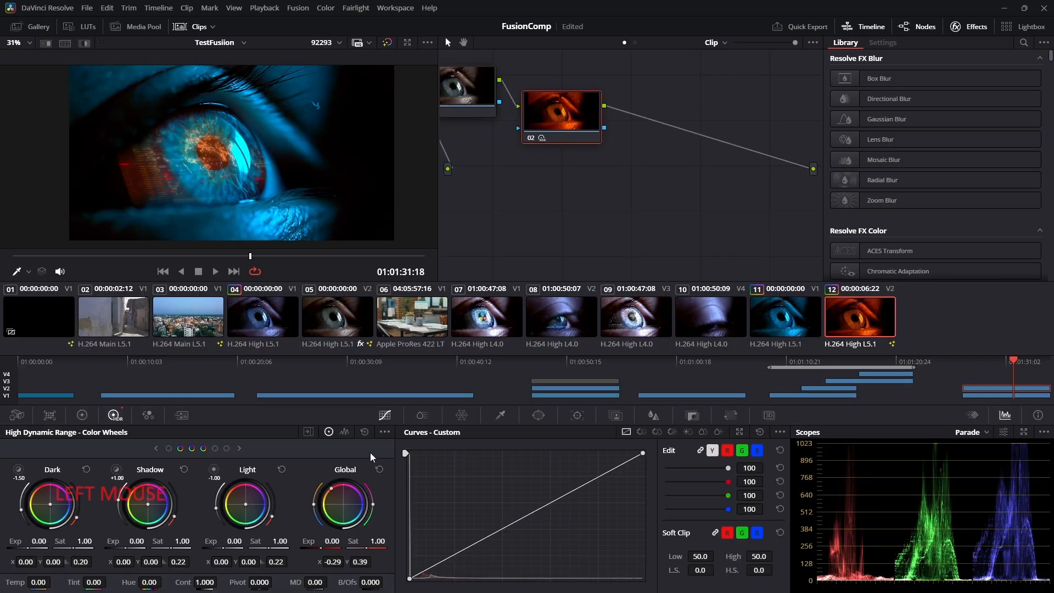
{"action": "left_click", "coordinate": [363, 433]}
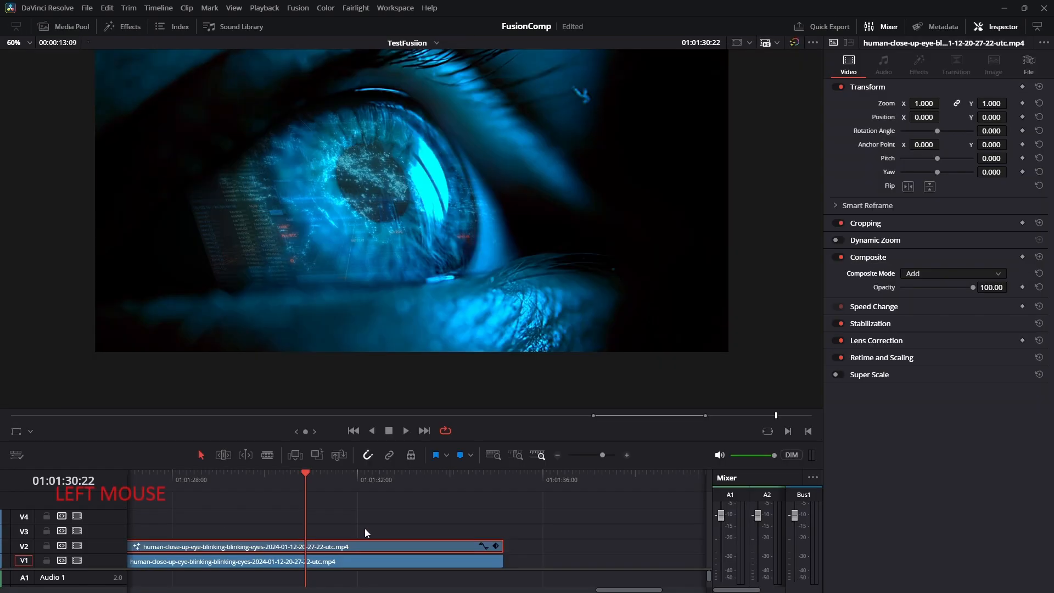
{"action": "left_click_drag", "start_coordinate": [365, 528], "coordinate": [403, 557]}
{"action": "left_click", "coordinate": [380, 568]}
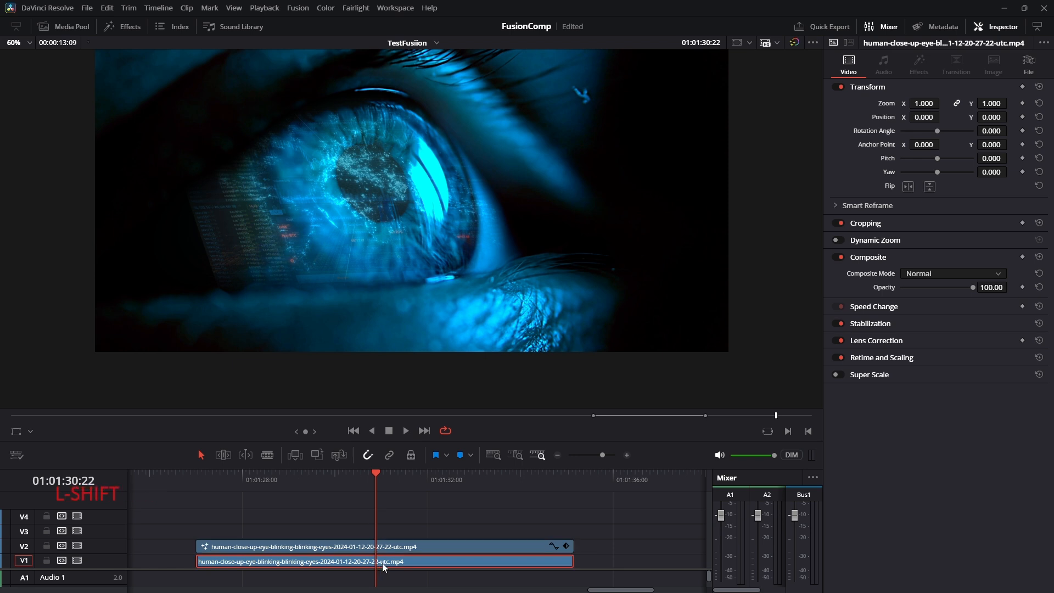
{"action": "key", "text": "shift+6"}
{"action": "left_click", "coordinate": [814, 314]}
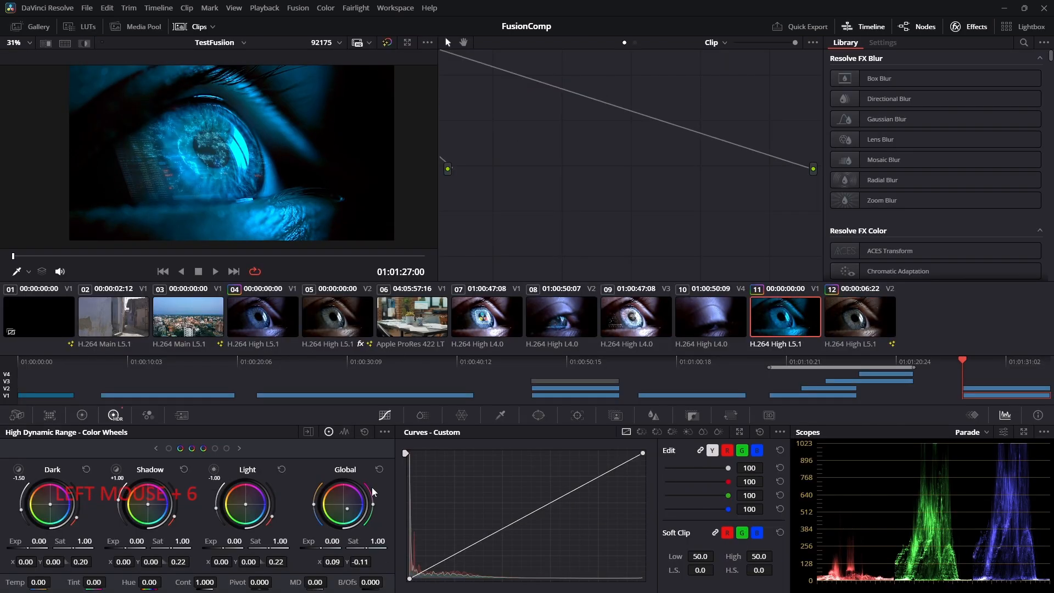
{"action": "left_click", "coordinate": [362, 432]}
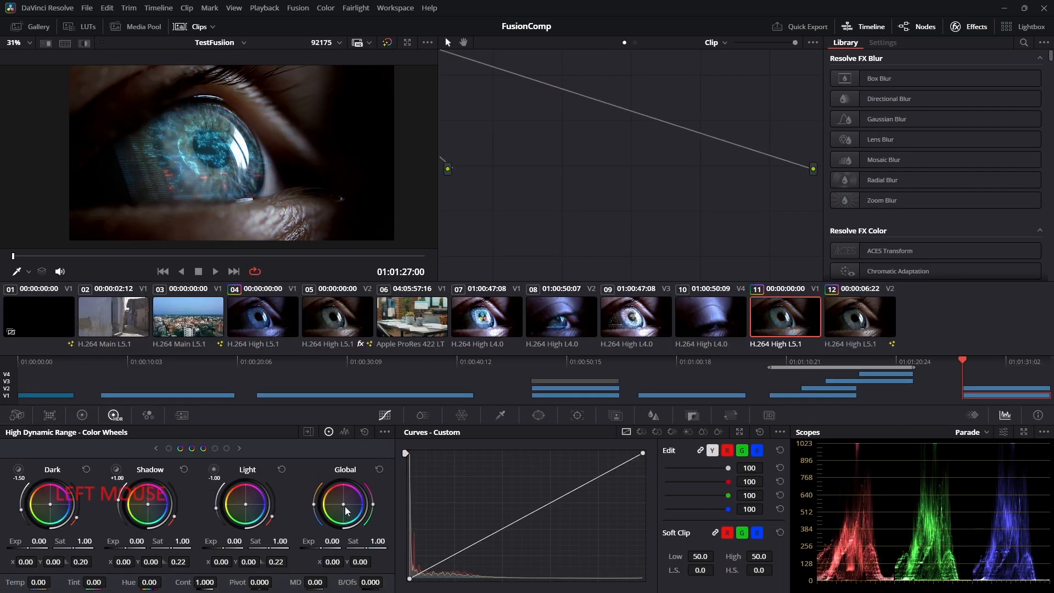
- Use the HDR wheels to tint the V1 eye footage blue and the V2 graphics golden-orange, with the graphics' Global at X -0.09, Y 0.05
{"action": "left_click_drag", "start_coordinate": [343, 504], "coordinate": [339, 502]}
{"action": "left_click", "coordinate": [868, 314]}
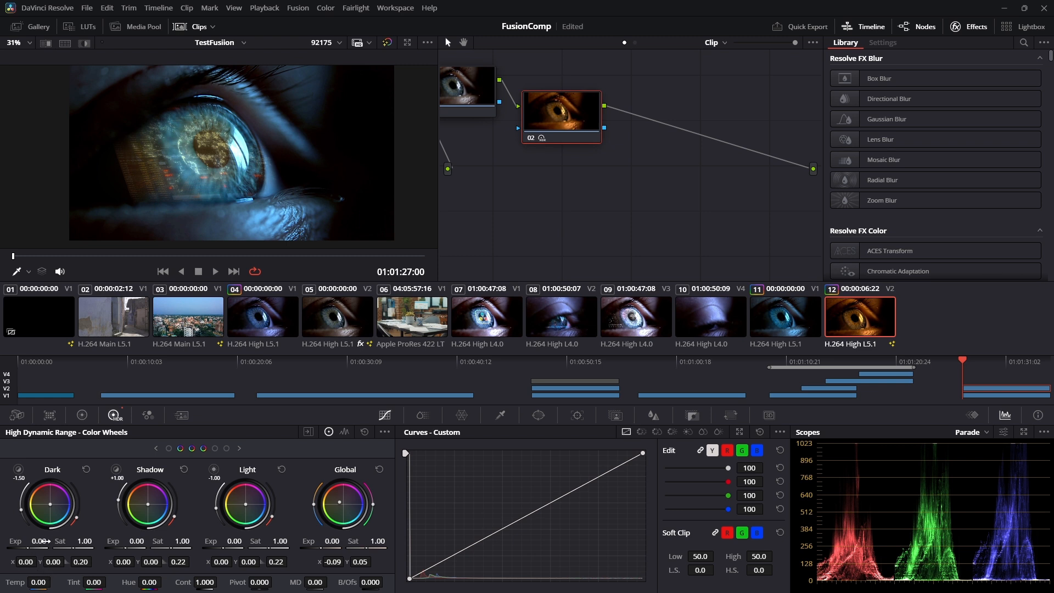
{"action": "mouse_move", "coordinate": [50, 504]}
{"action": "left_mouse_down"}
{"action": "mouse_move", "coordinate": [60, 520]}
{"action": "mouse_move", "coordinate": [55, 511]}
{"action": "left_mouse_up"}
- Review the graded eye composite on the Edit page at 01:01:29:20 and play the earlier logo eye shot from around 01:01:10:03
{"action": "key", "text": "shift+4"}
{"action": "left_click", "coordinate": [325, 487]}
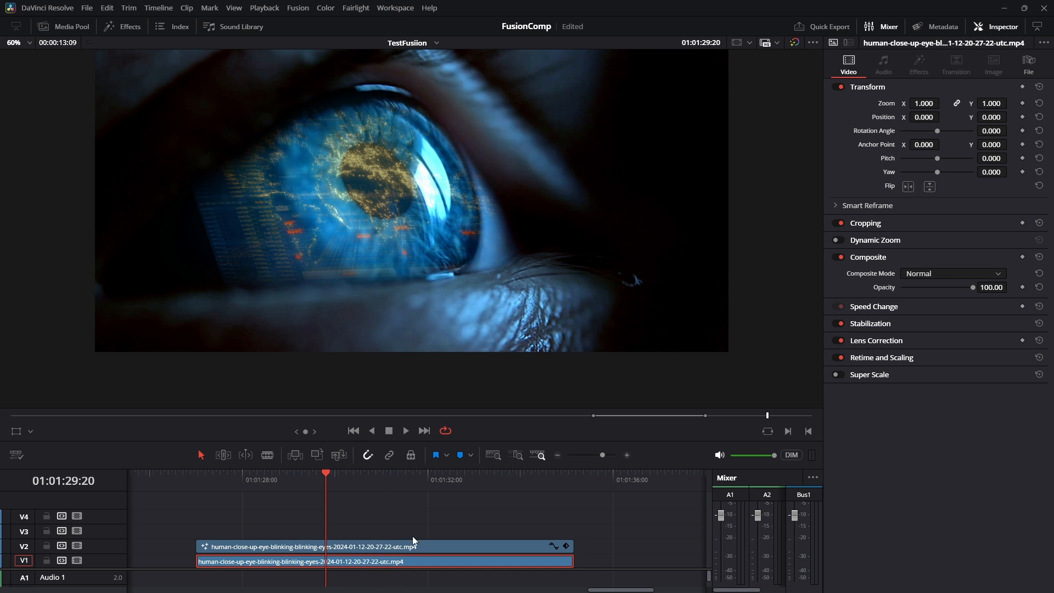
{"action": "key", "text": "space"}
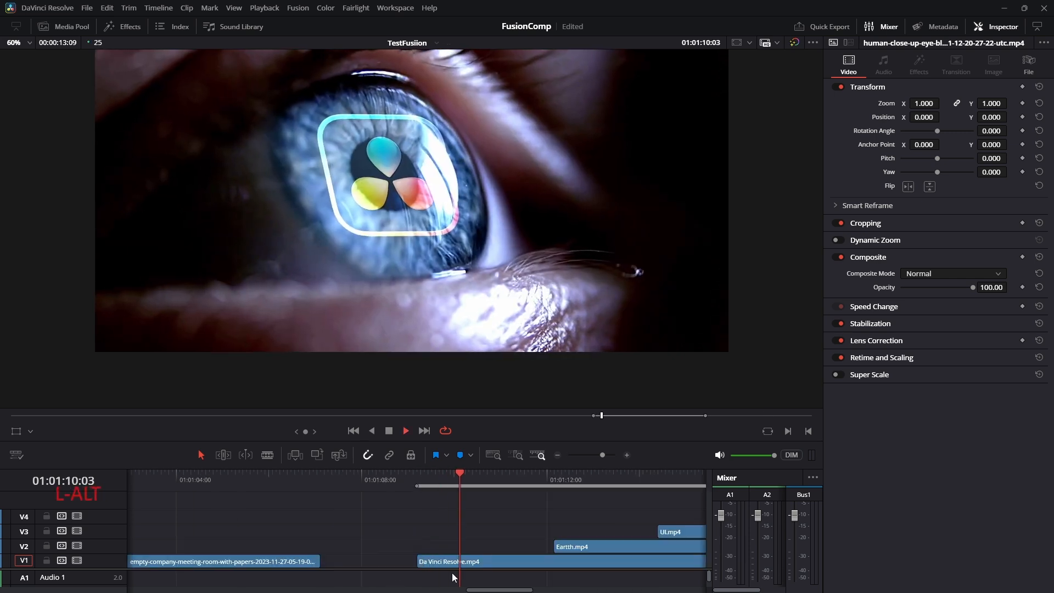
{"action": "scroll", "coordinate": [462, 535], "scroll_direction": "down", "scroll_amount": 2, "text": "alt"}
{"action": "scroll", "coordinate": [466, 530], "scroll_direction": "down", "scroll_amount": 3, "text": "alt"}
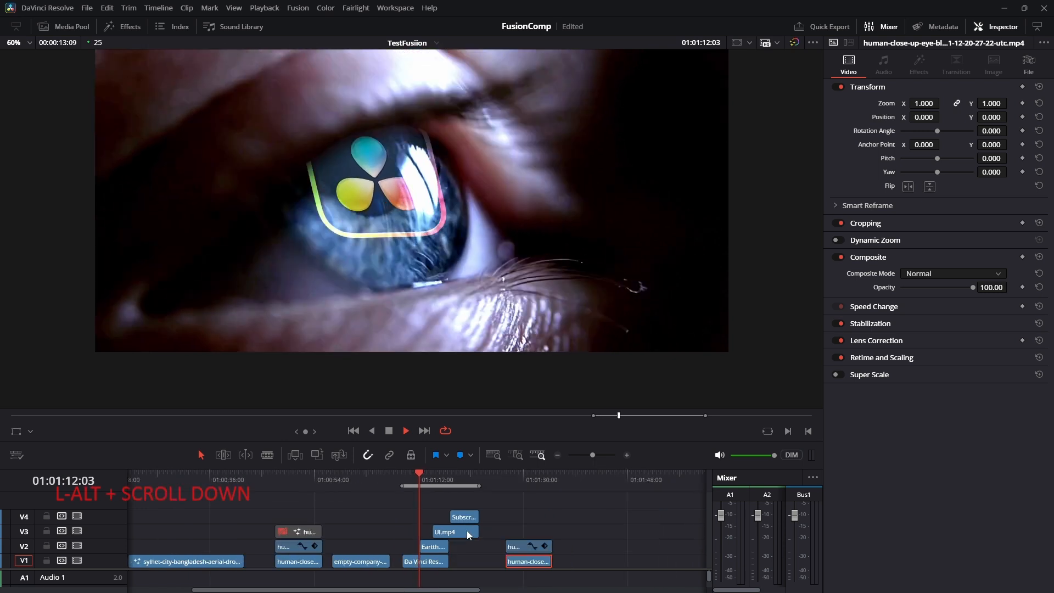